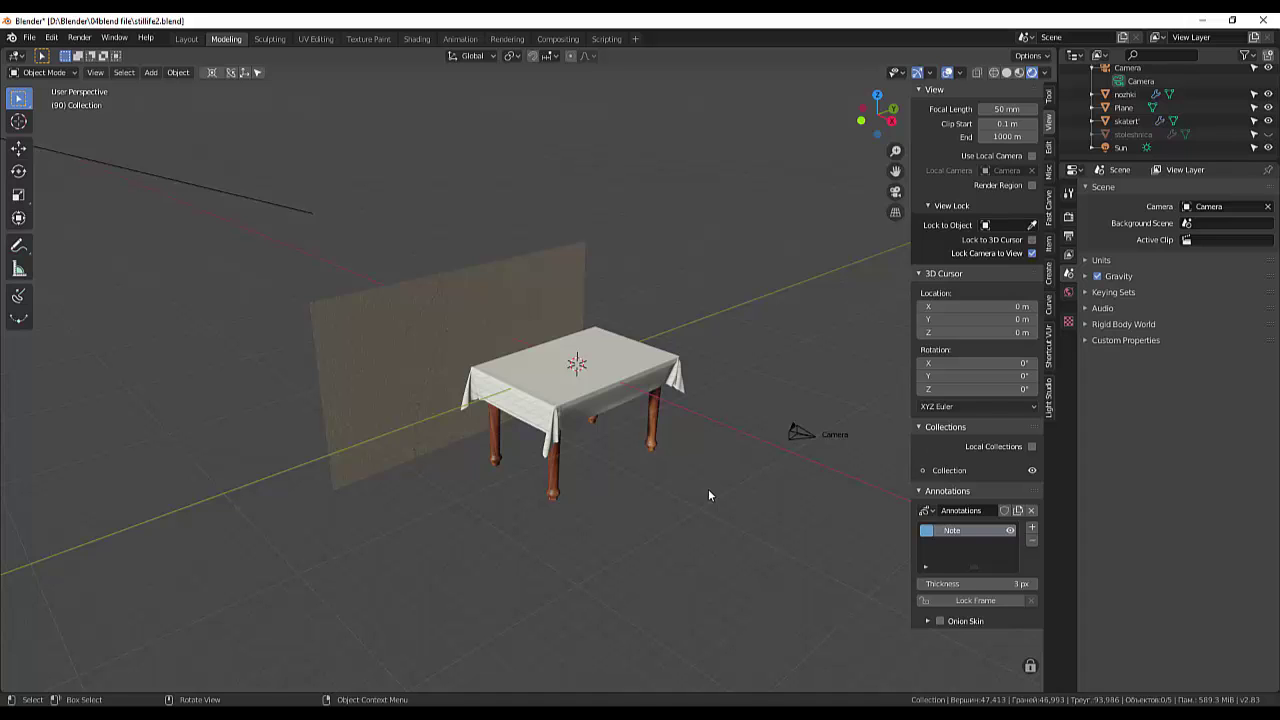
Step: View the scene through the camera and inspect the tablecloth, camera and background plane
key(KP_0)
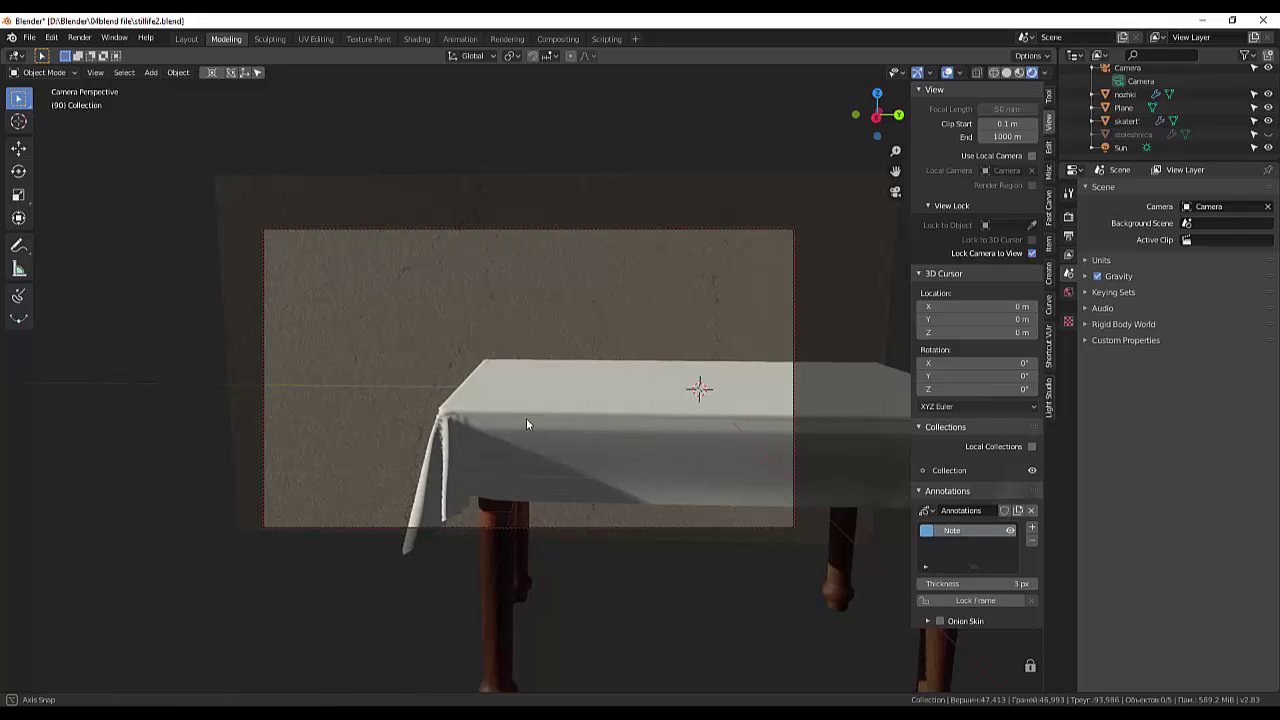
middle_drag(480, 275, 454, 208)
drag(214, 378, 634, 449)
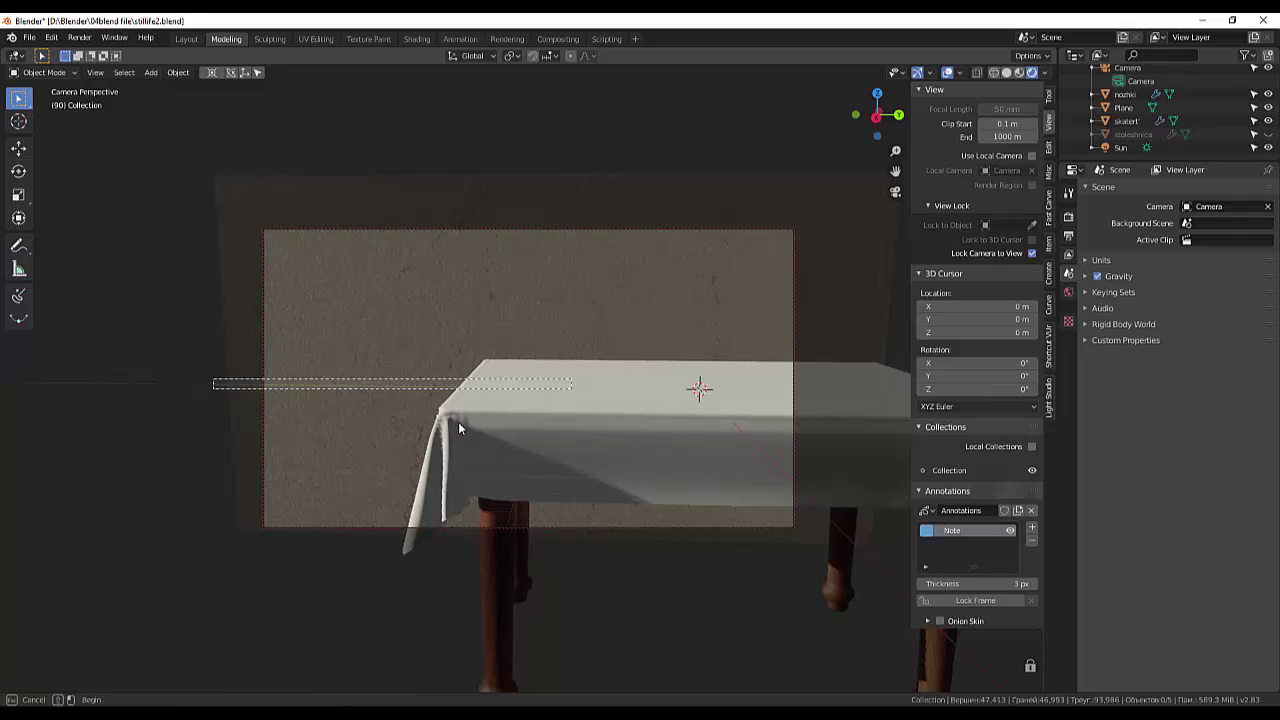
click(621, 435)
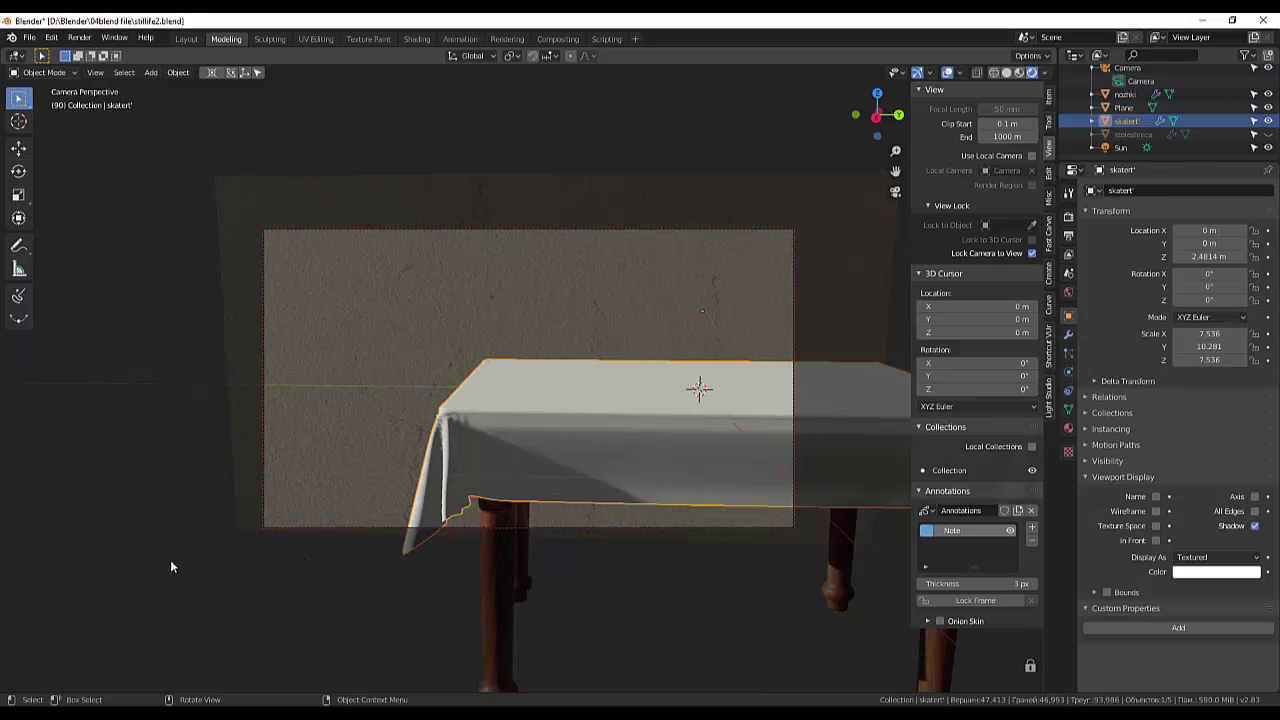
click(1140, 81)
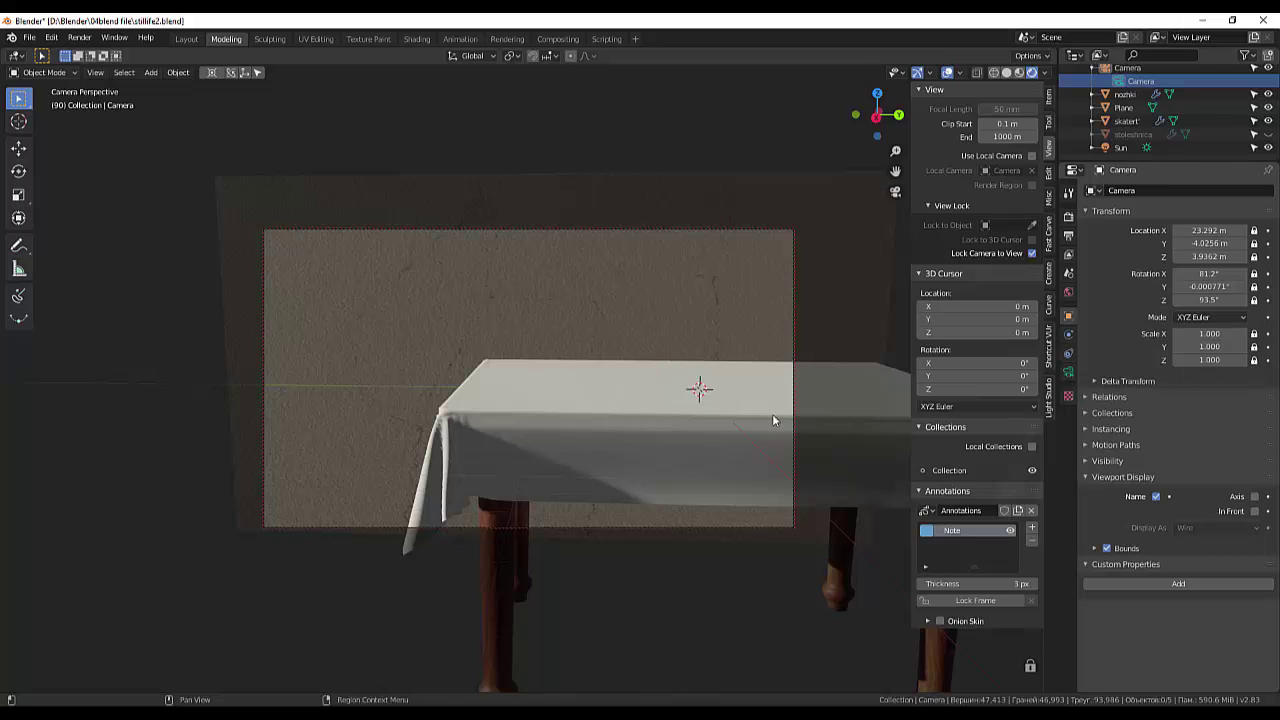
click(601, 332)
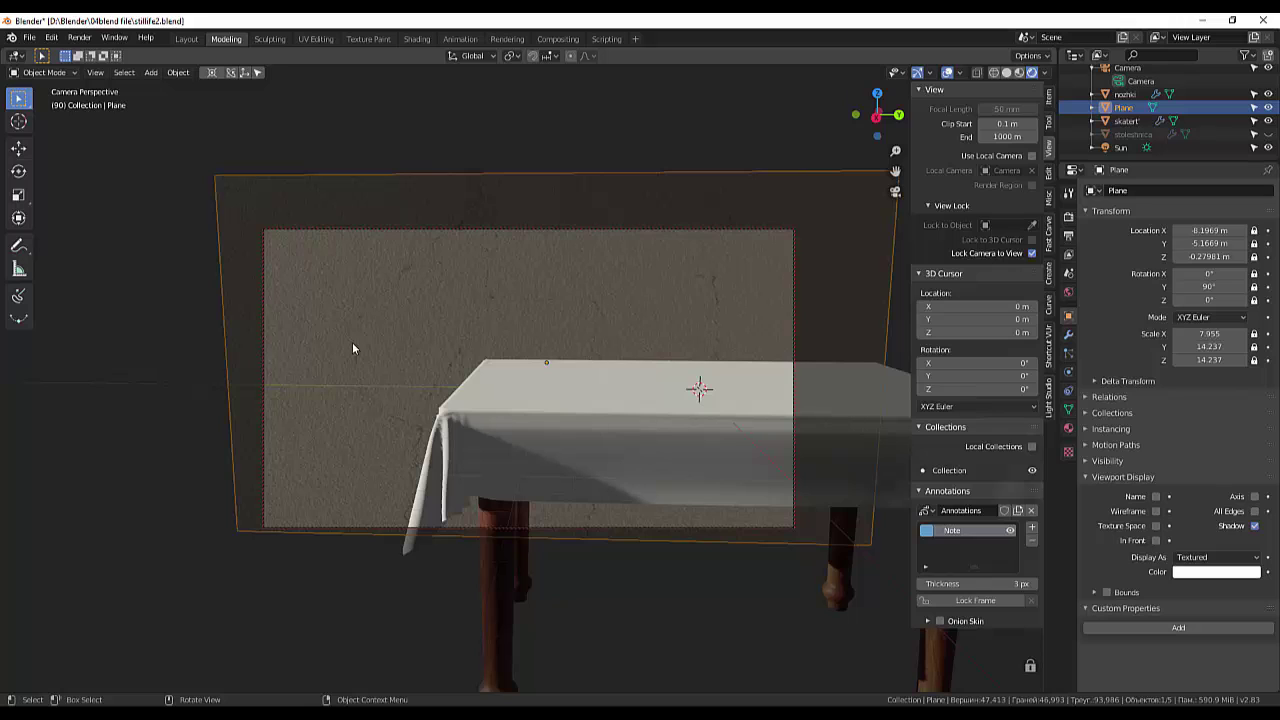
click(382, 623)
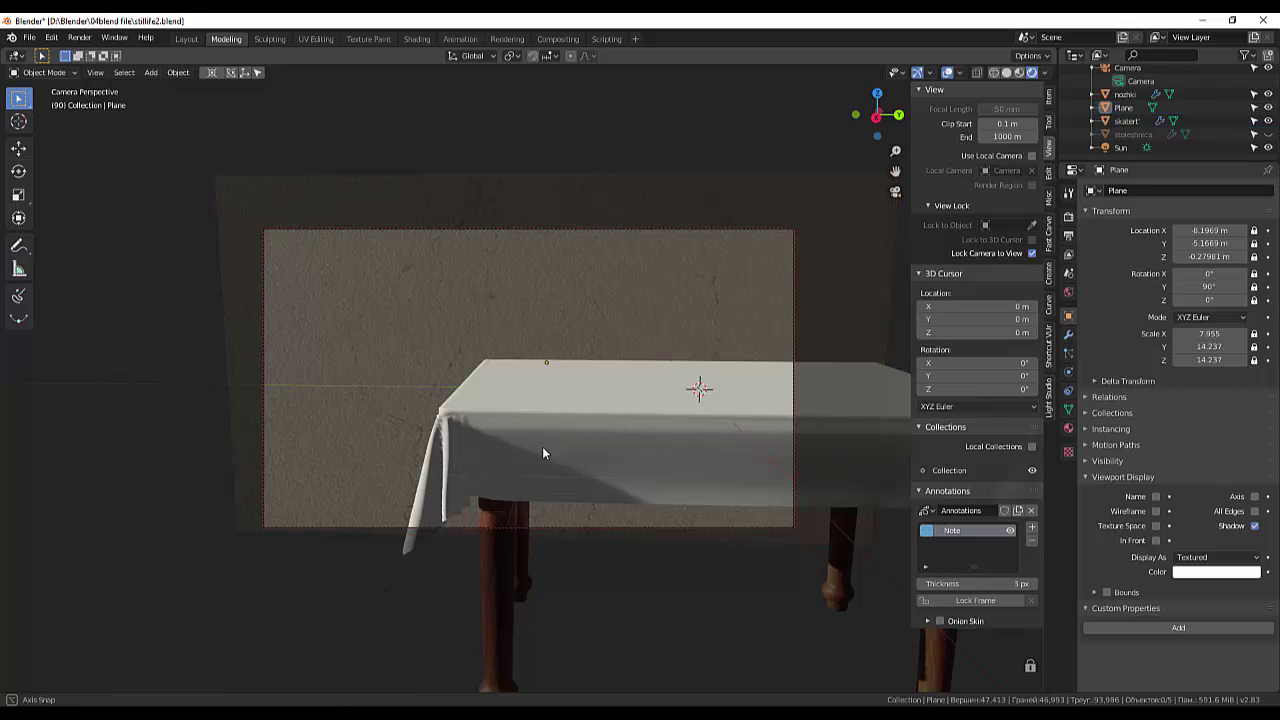
Step: Leave the camera view and orbit to a top-down view of the table
key(KP_0)
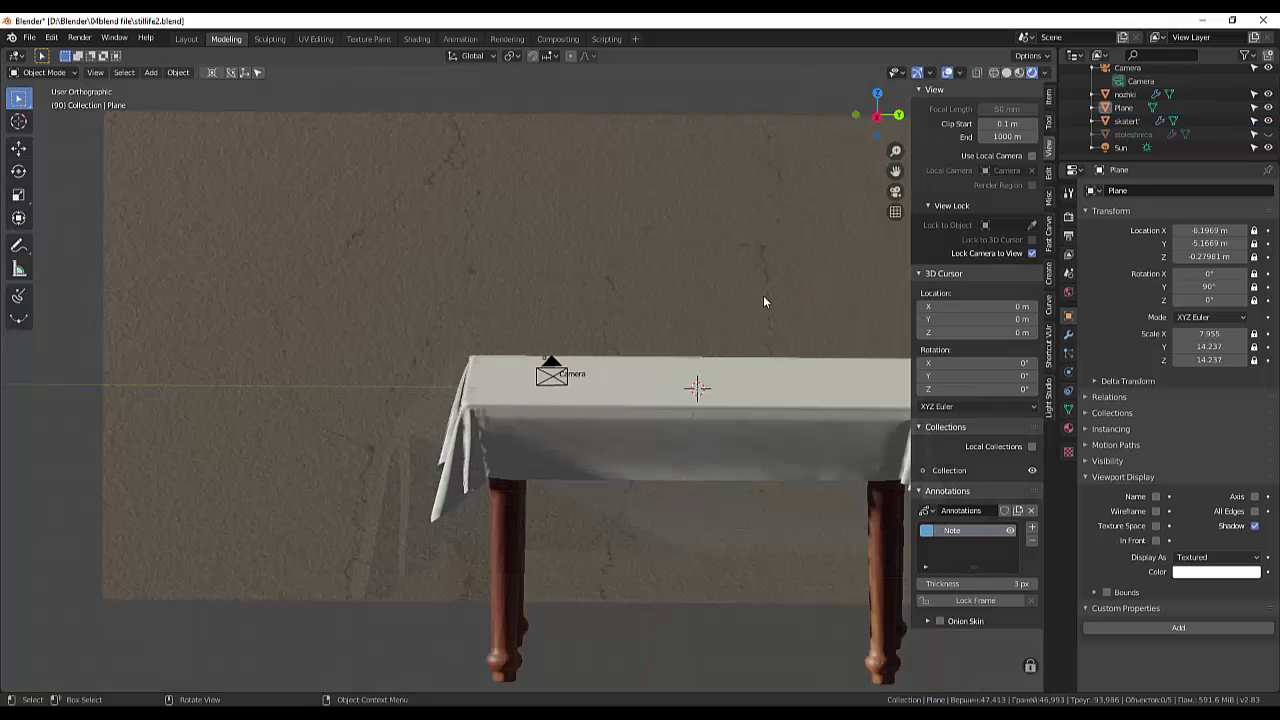
scroll(620, 257, down, 3)
scroll(608, 286, down, 2)
mouse_move(608, 286)
middle_down()
mouse_move(600, 361)
mouse_move(652, 341)
mouse_move(664, 319)
mouse_move(609, 378)
mouse_move(687, 264)
mouse_move(646, 343)
mouse_move(617, 334)
mouse_move(590, 350)
mouse_move(480, 330)
mouse_move(539, 339)
mouse_move(119, 313)
middle_up()
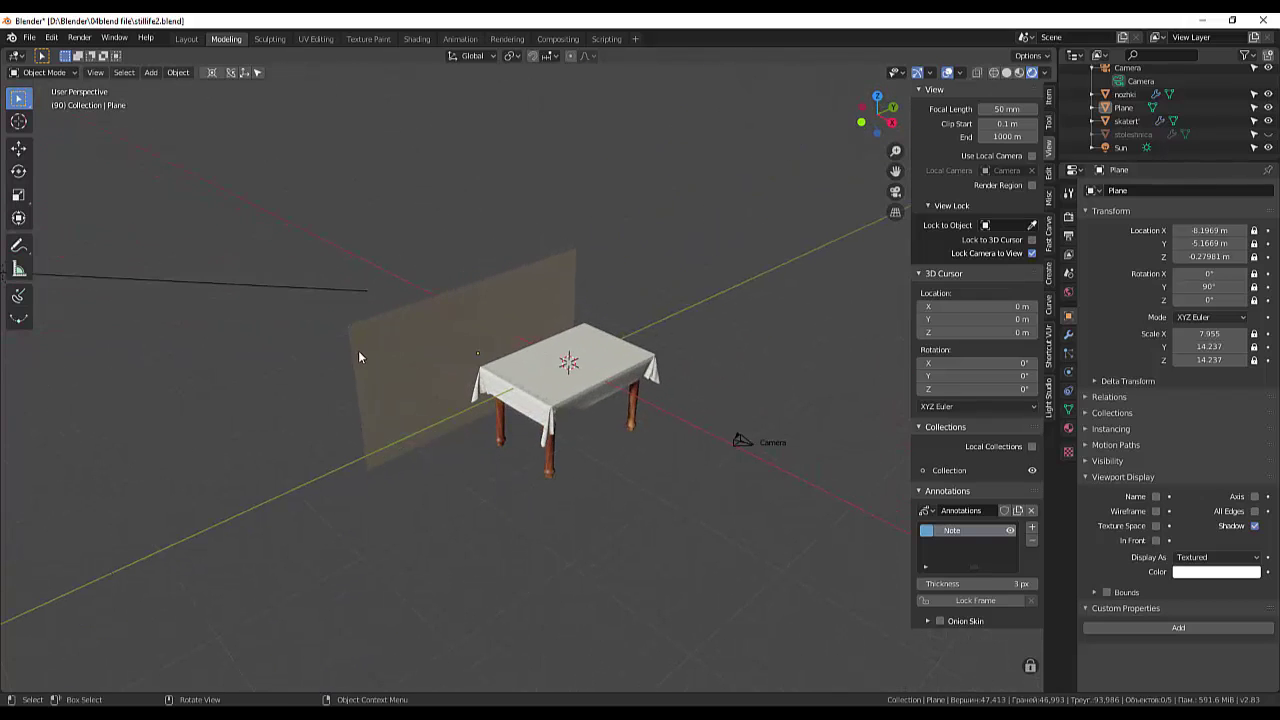
mouse_move(360, 356)
middle_down()
mouse_move(438, 378)
mouse_move(490, 475)
mouse_move(536, 471)
mouse_move(436, 409)
mouse_move(446, 355)
middle_up()
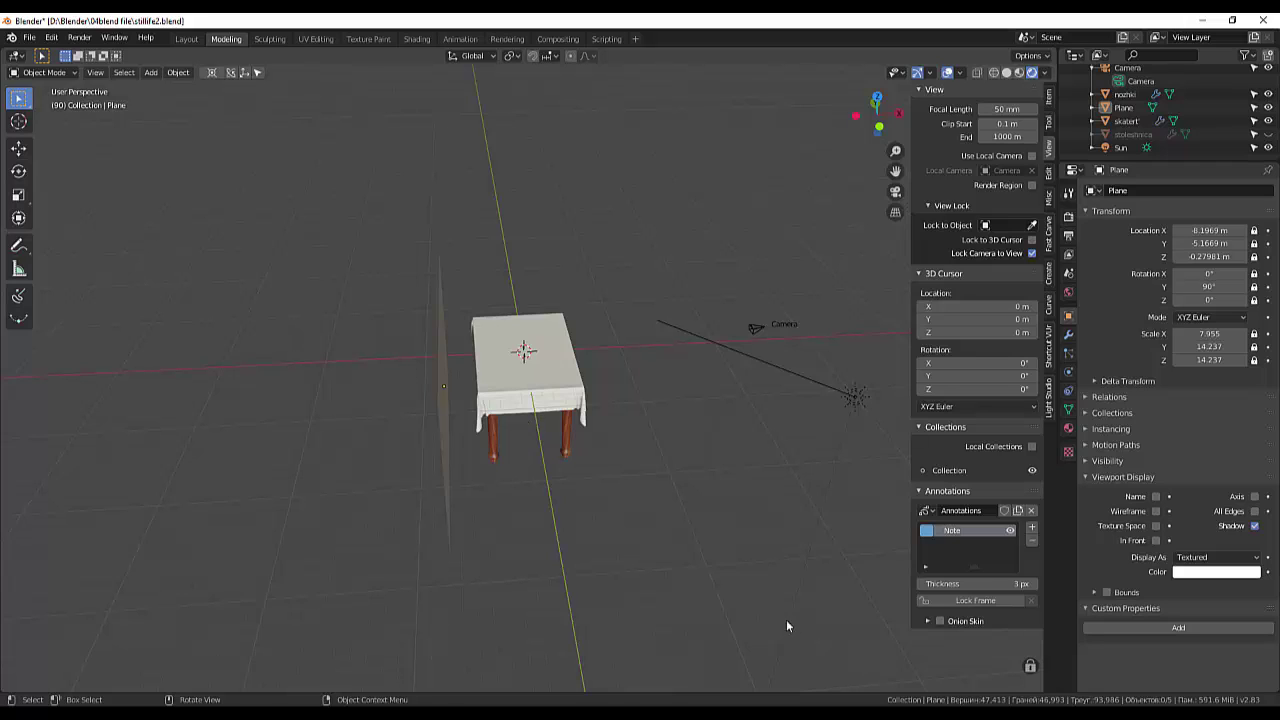
middle_drag(624, 534, 606, 522)
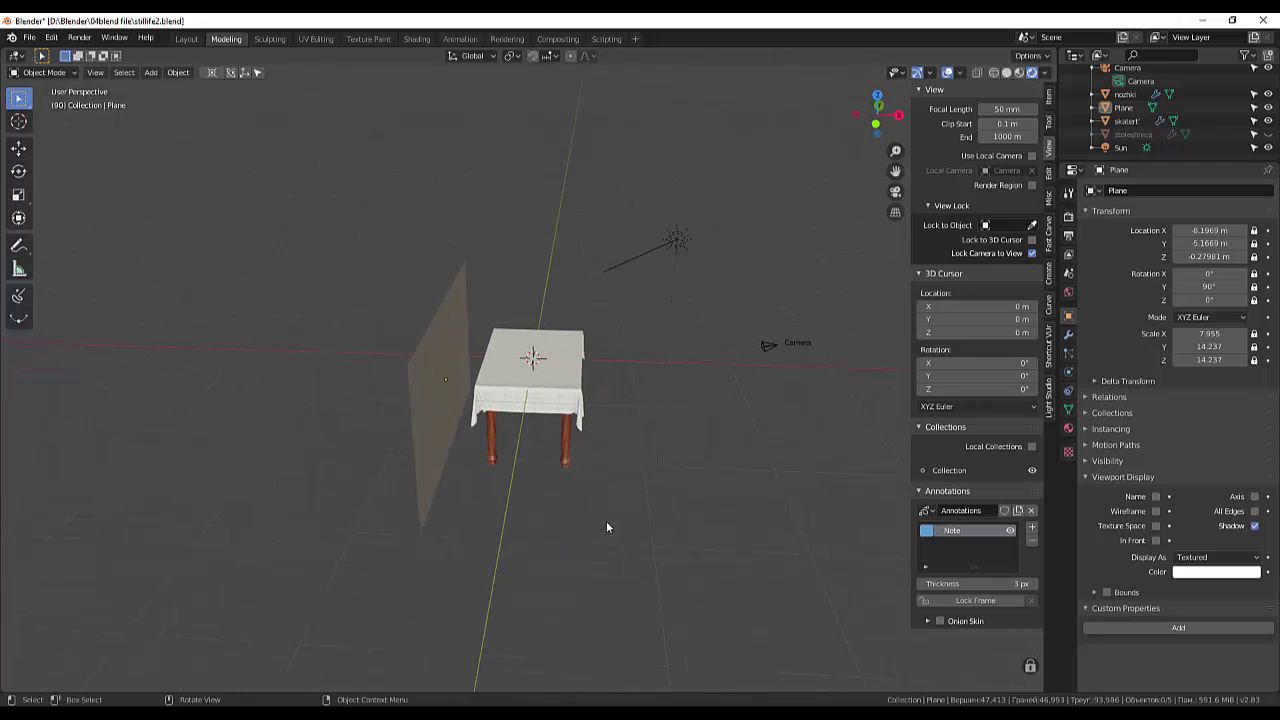
Step: Add a cube at the origin and scale it uniformly to 19.592
key(shift+a)
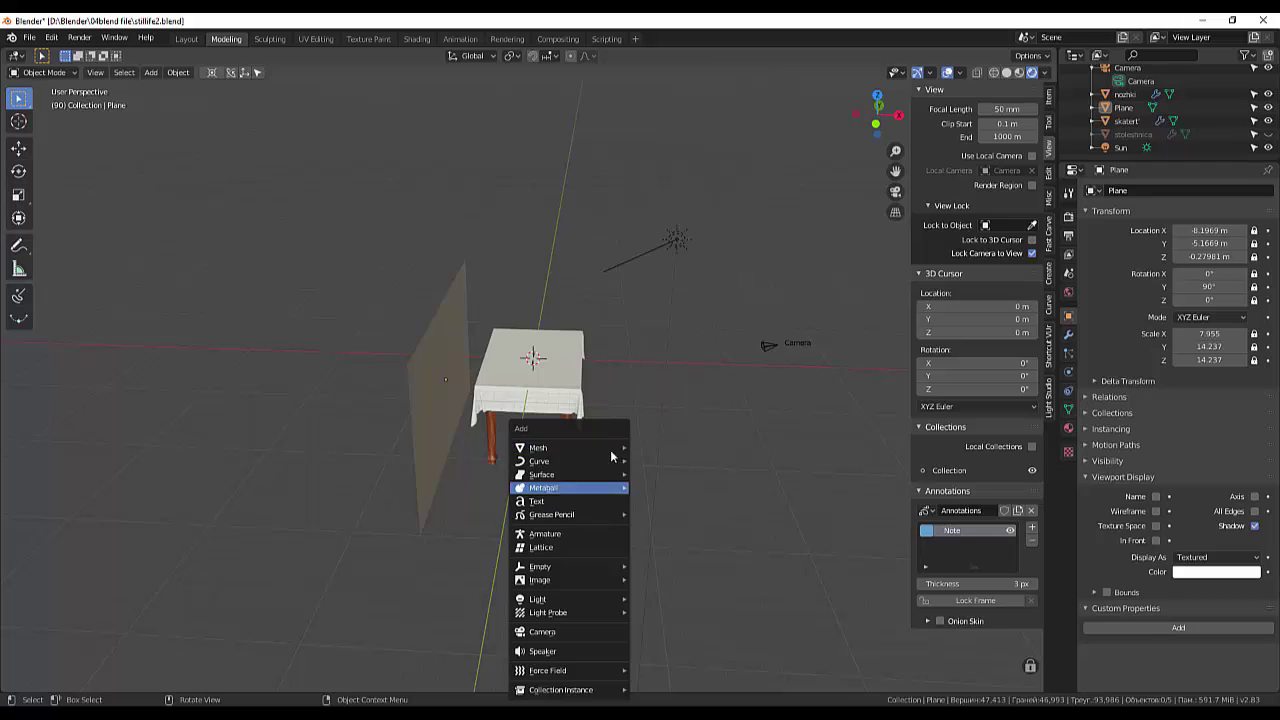
key(Escape)
key(shift+a)
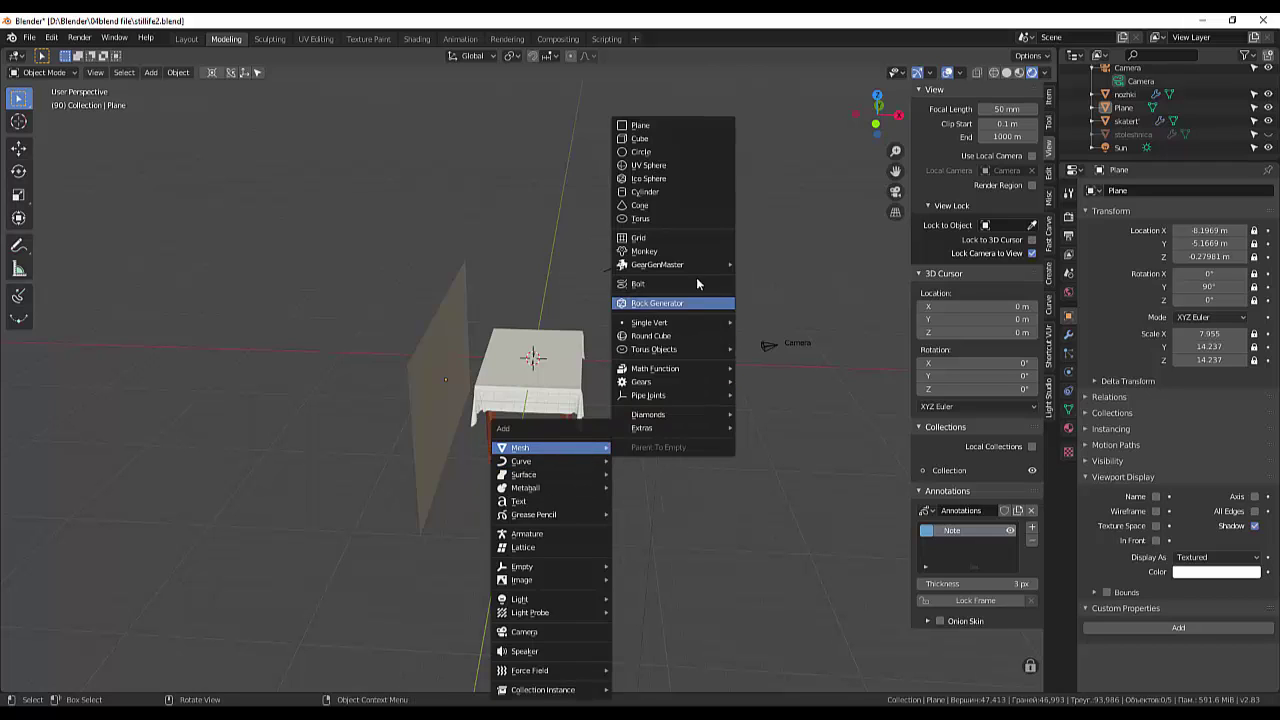
mouse_move(538, 447)
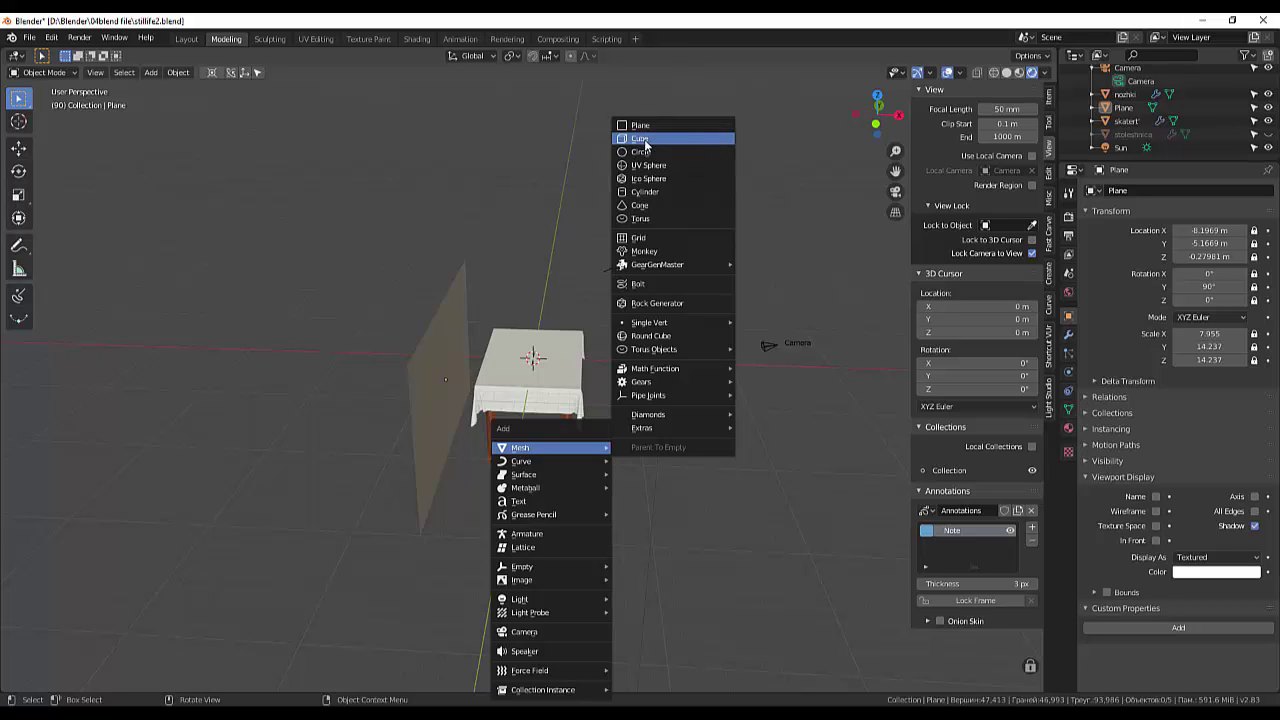
click(645, 139)
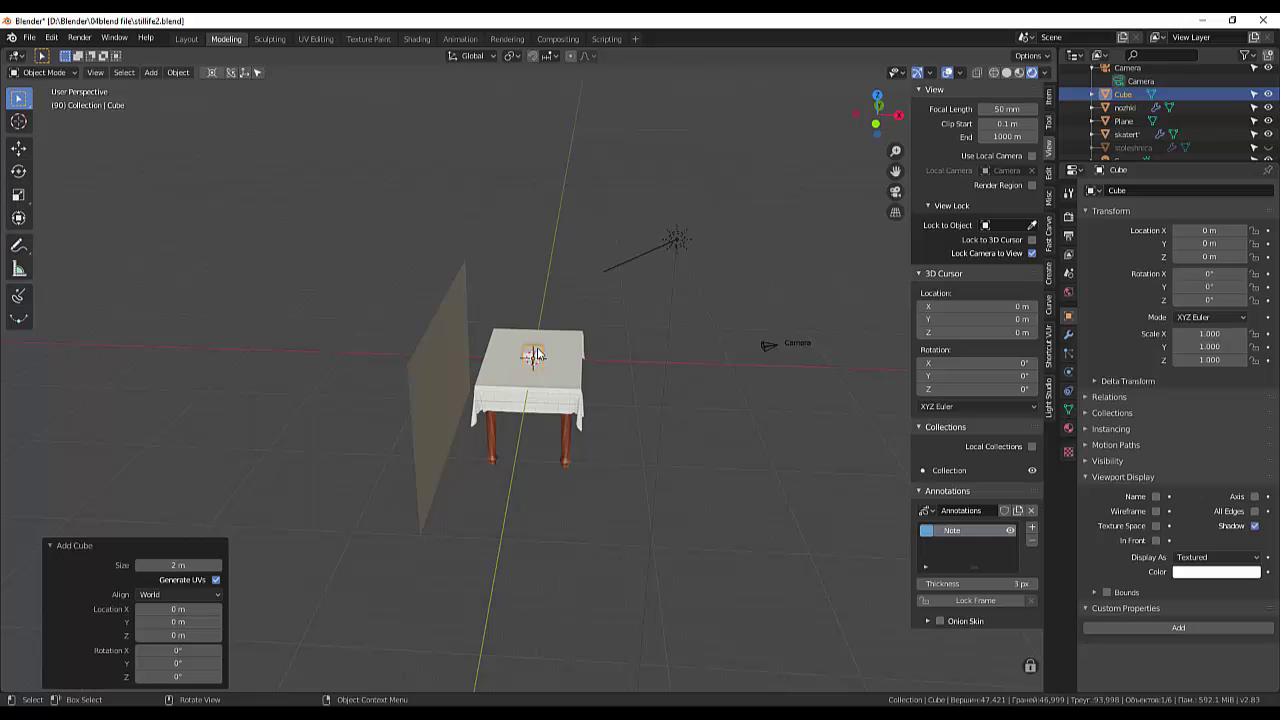
key(s)
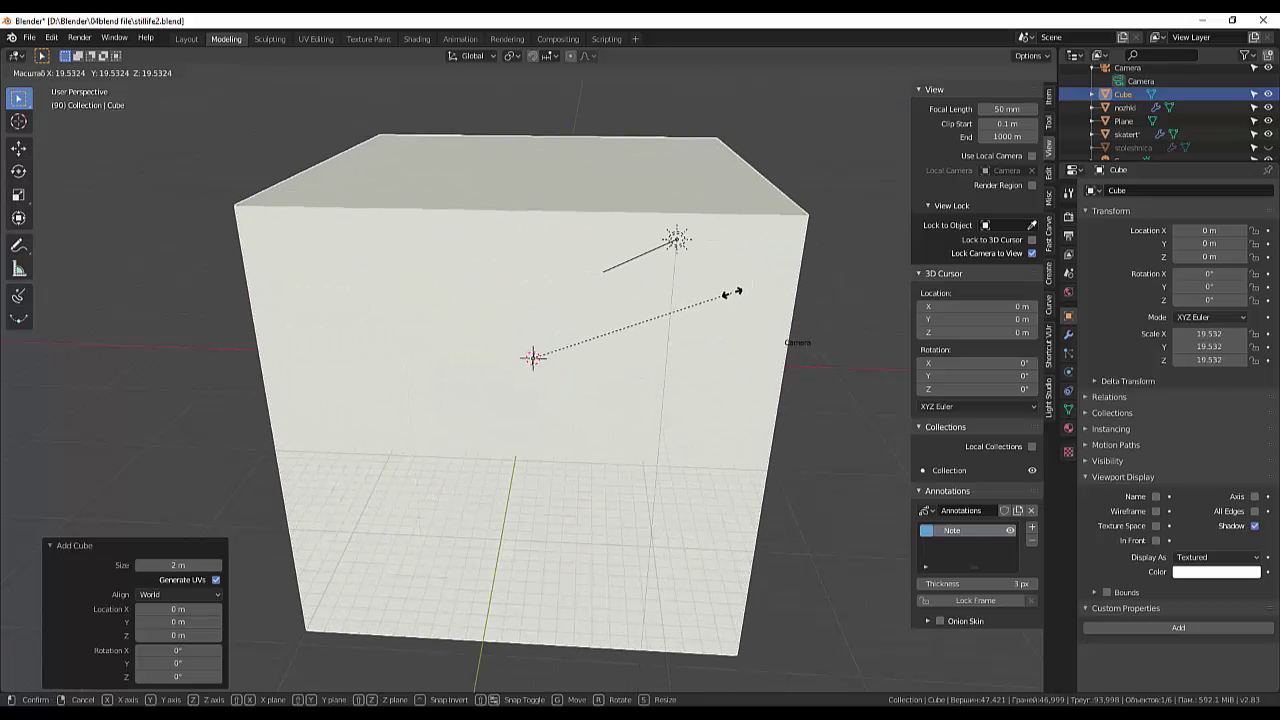
click(732, 294)
mouse_move(731, 300)
middle_down()
mouse_move(614, 312)
mouse_move(615, 339)
middle_up()
click(613, 345)
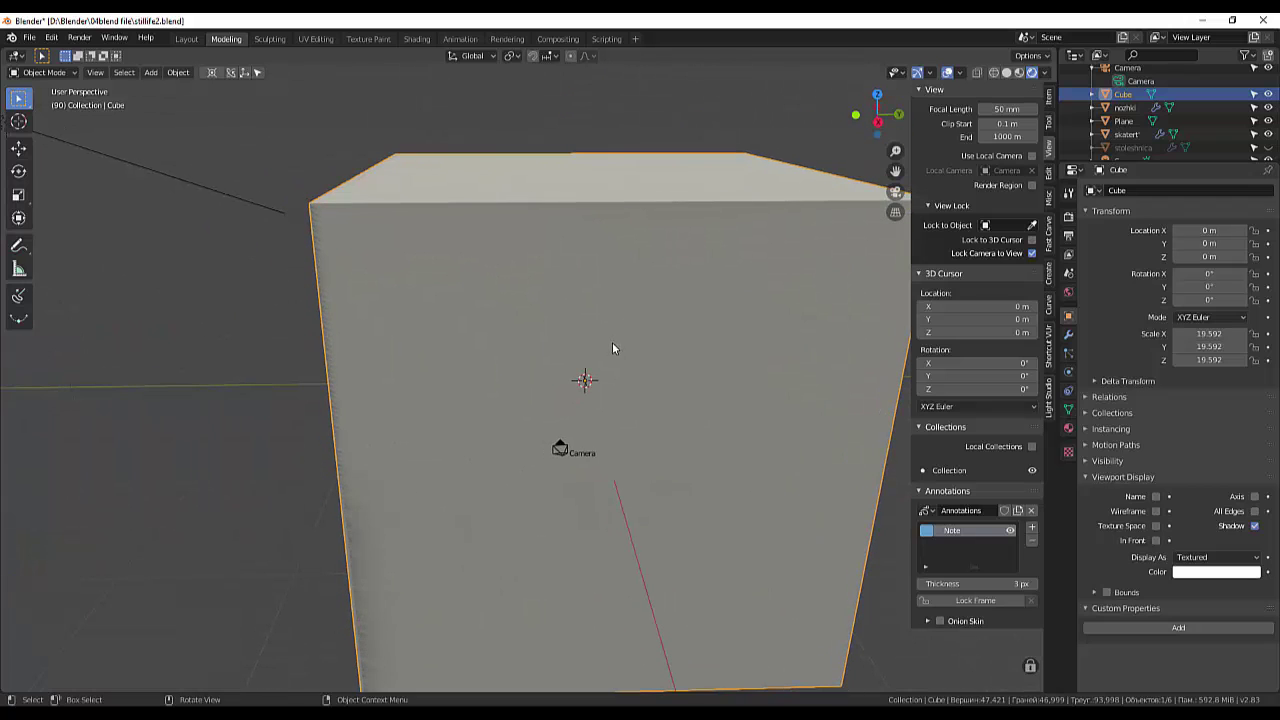
Step: In Edit Mode with face select, delete the big cube's front face
click(18, 72)
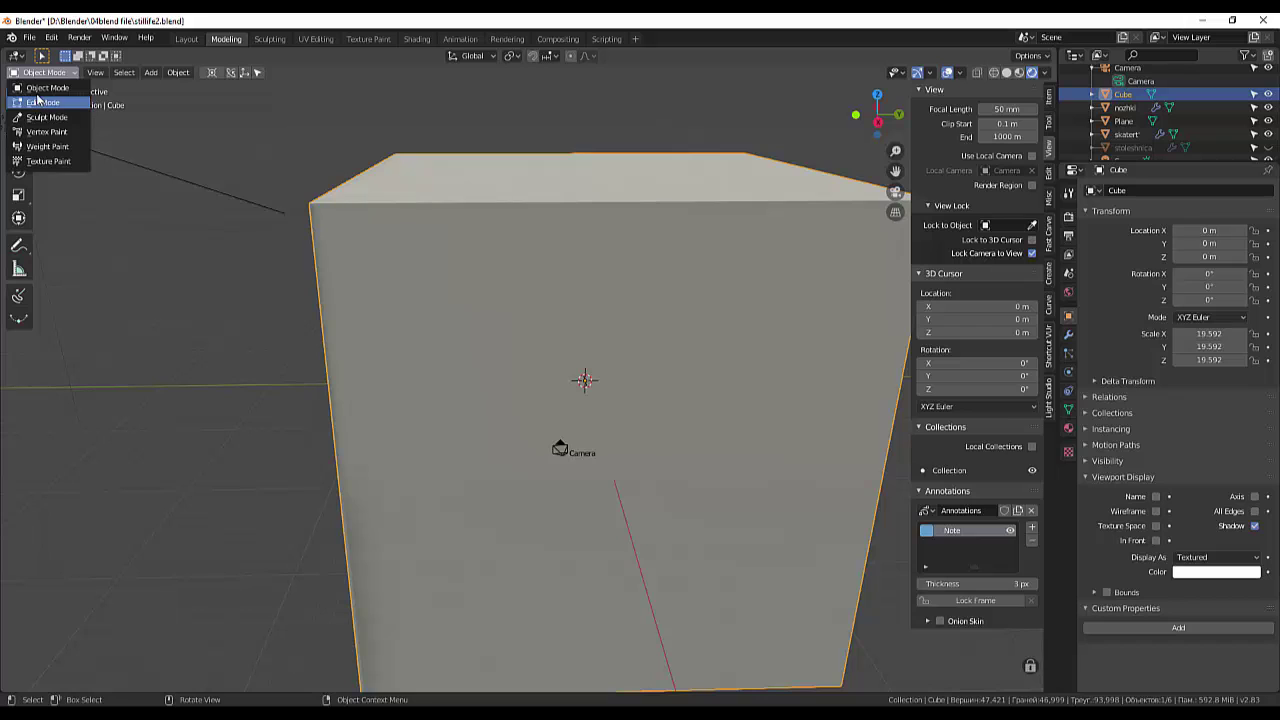
click(41, 90)
click(41, 72)
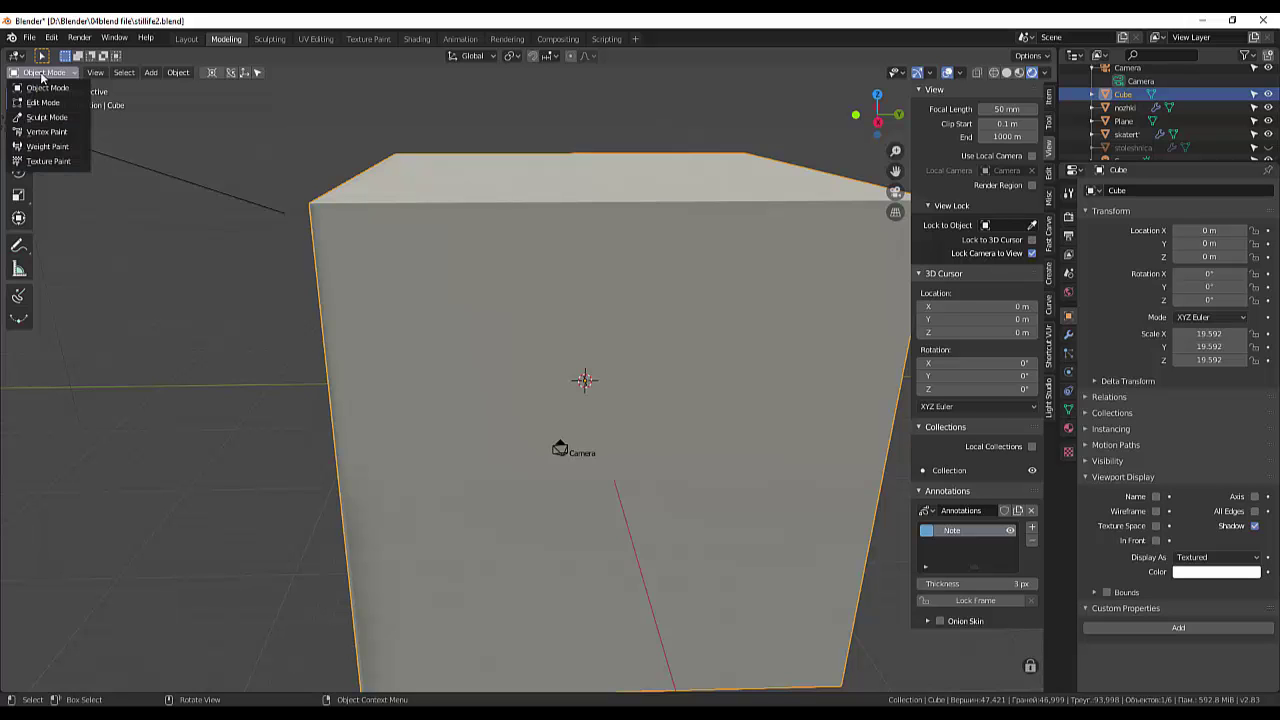
click(41, 90)
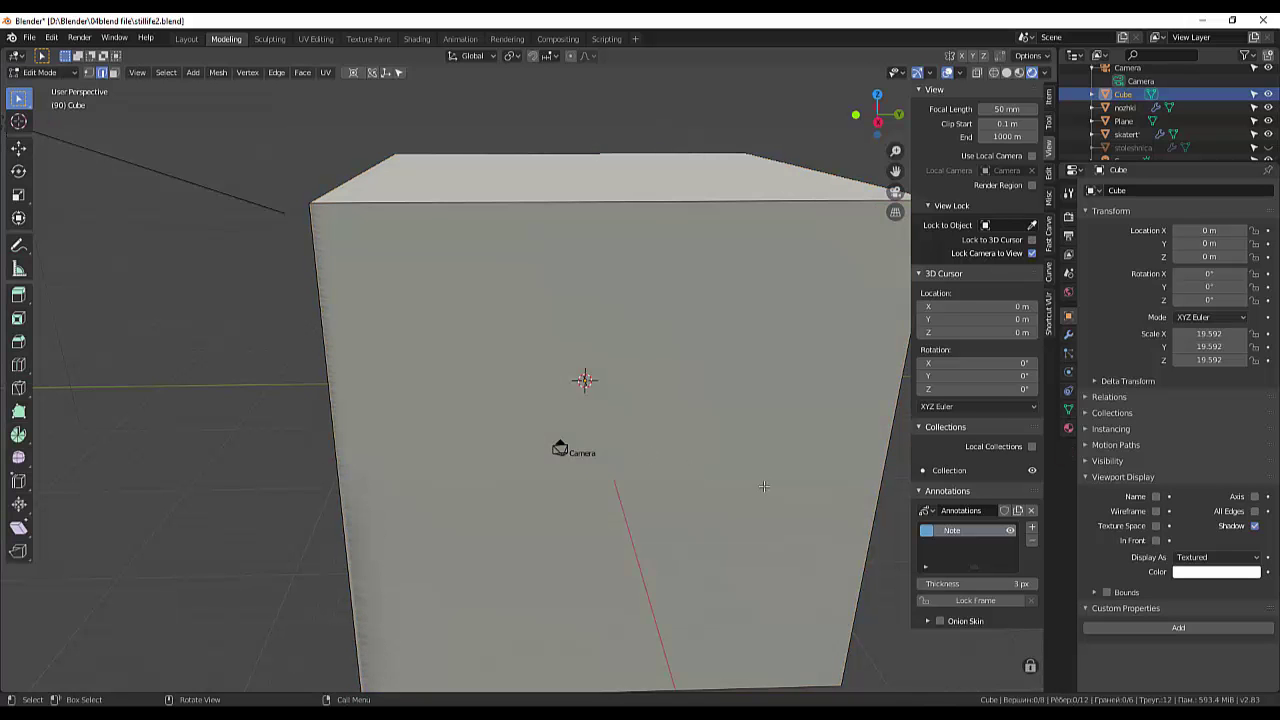
click(114, 72)
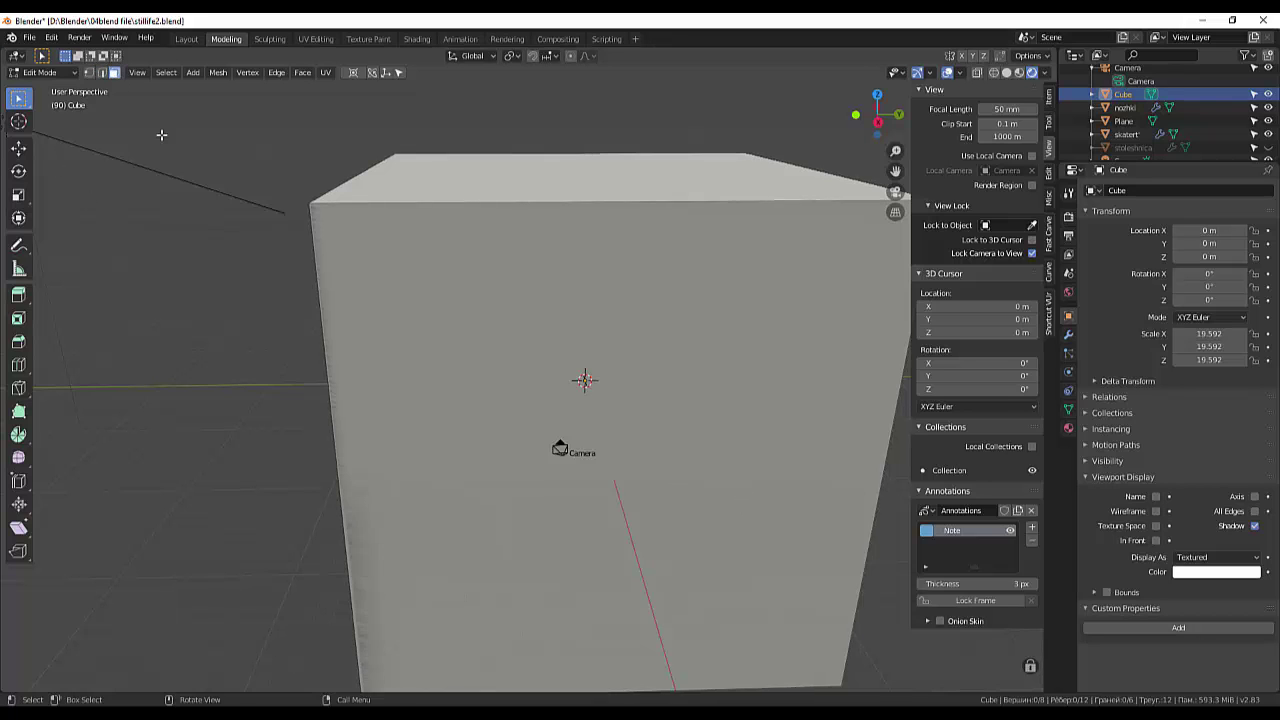
click(475, 375)
key(x)
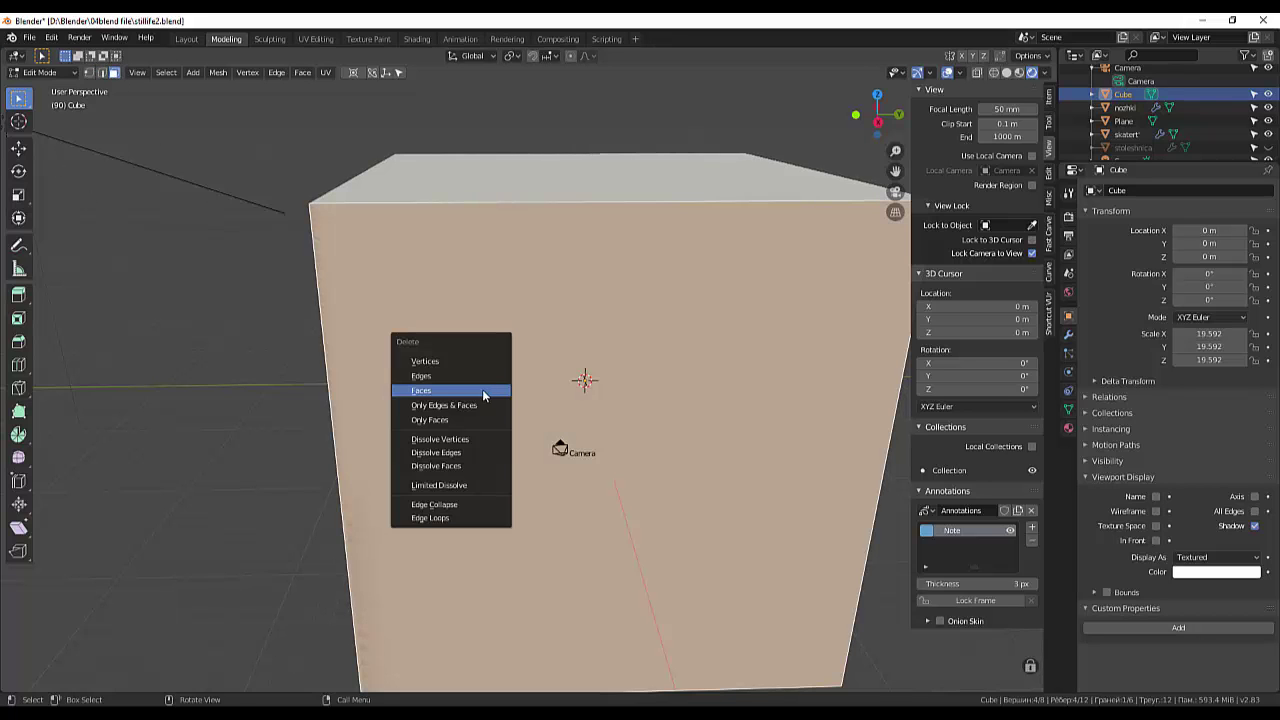
click(460, 391)
mouse_move(477, 390)
middle_down()
mouse_move(473, 367)
mouse_move(471, 386)
middle_up()
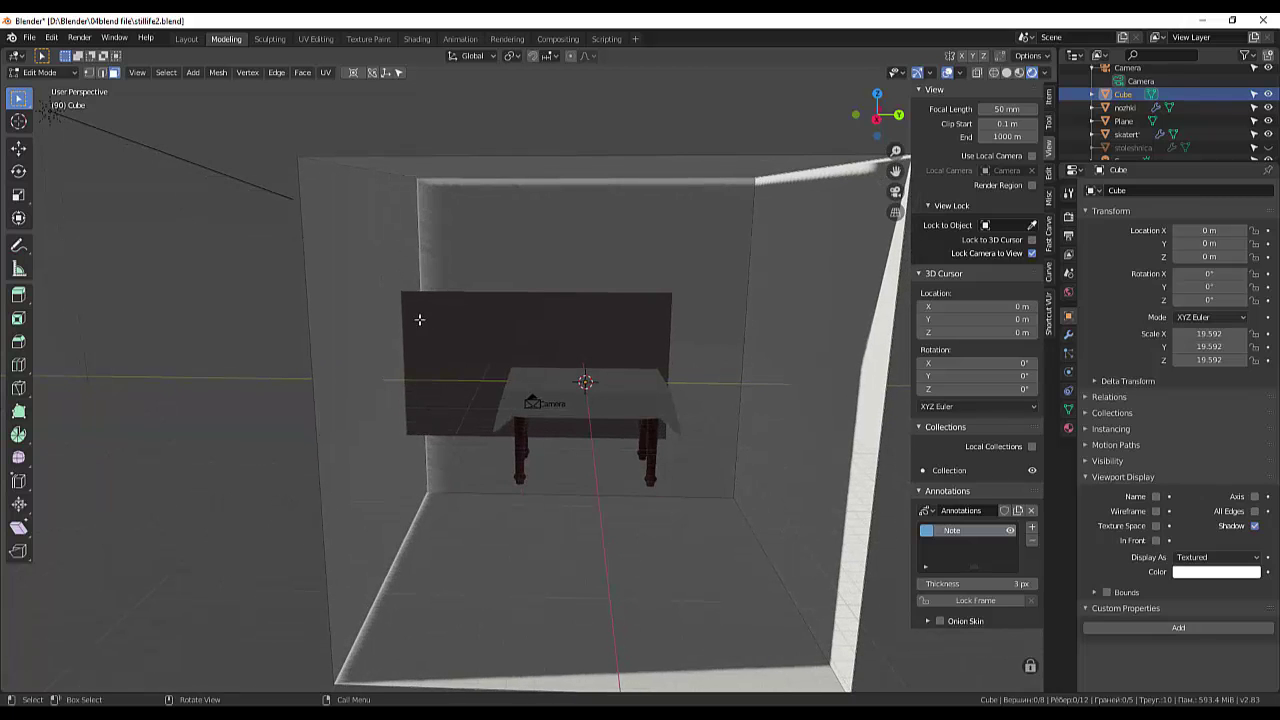
mouse_move(539, 432)
middle_down()
mouse_move(671, 463)
mouse_move(809, 278)
middle_up()
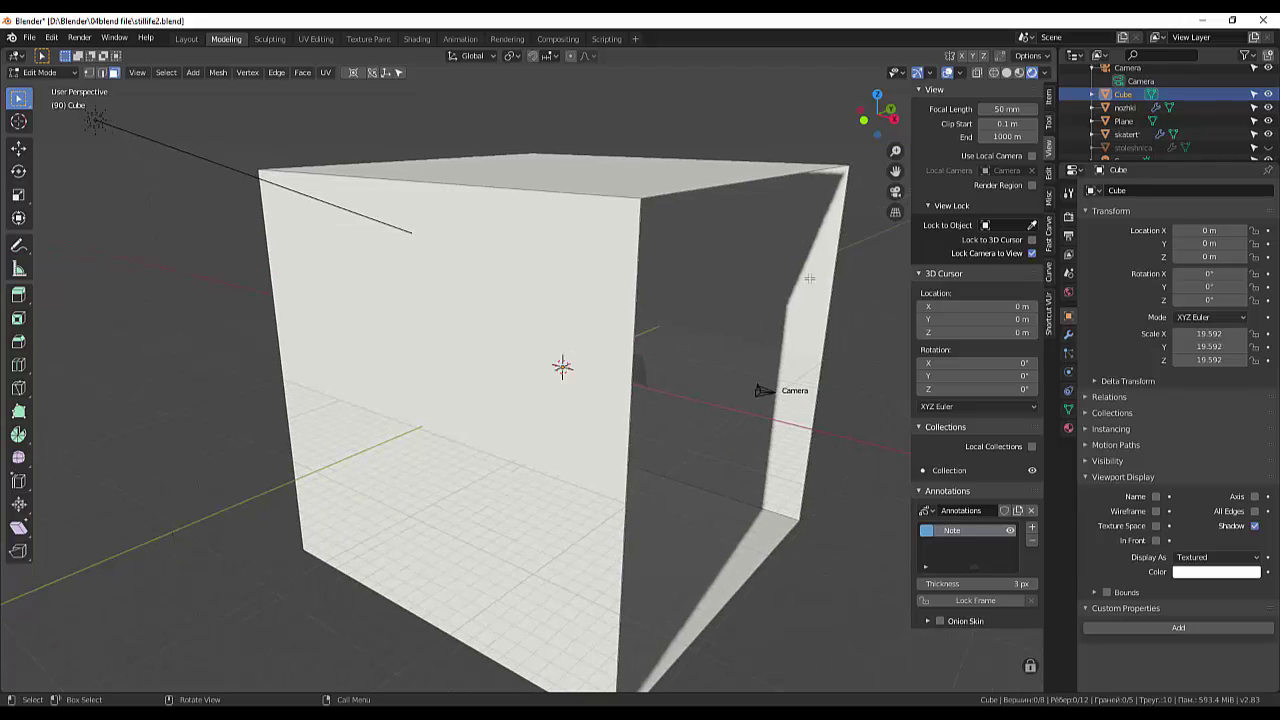
Step: Select the four edges of the cube's right wall in edge select mode
click(738, 183)
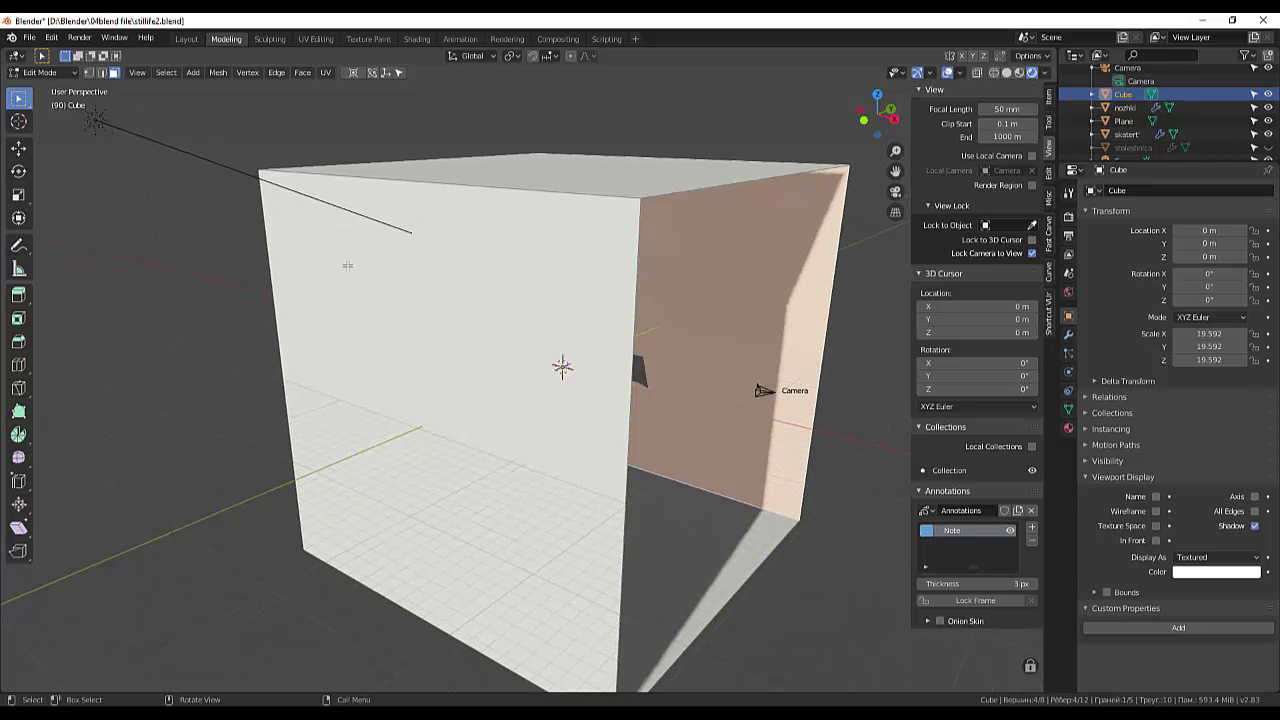
click(101, 72)
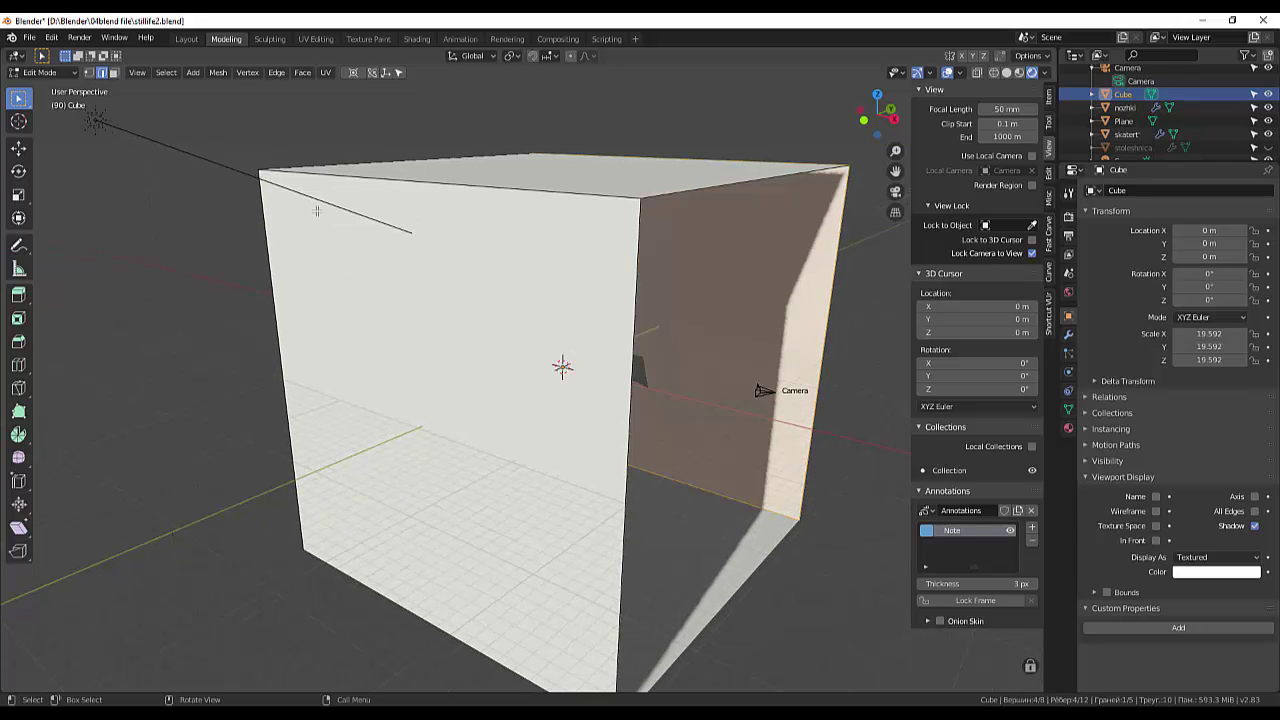
click(630, 400)
shift+click(800, 248)
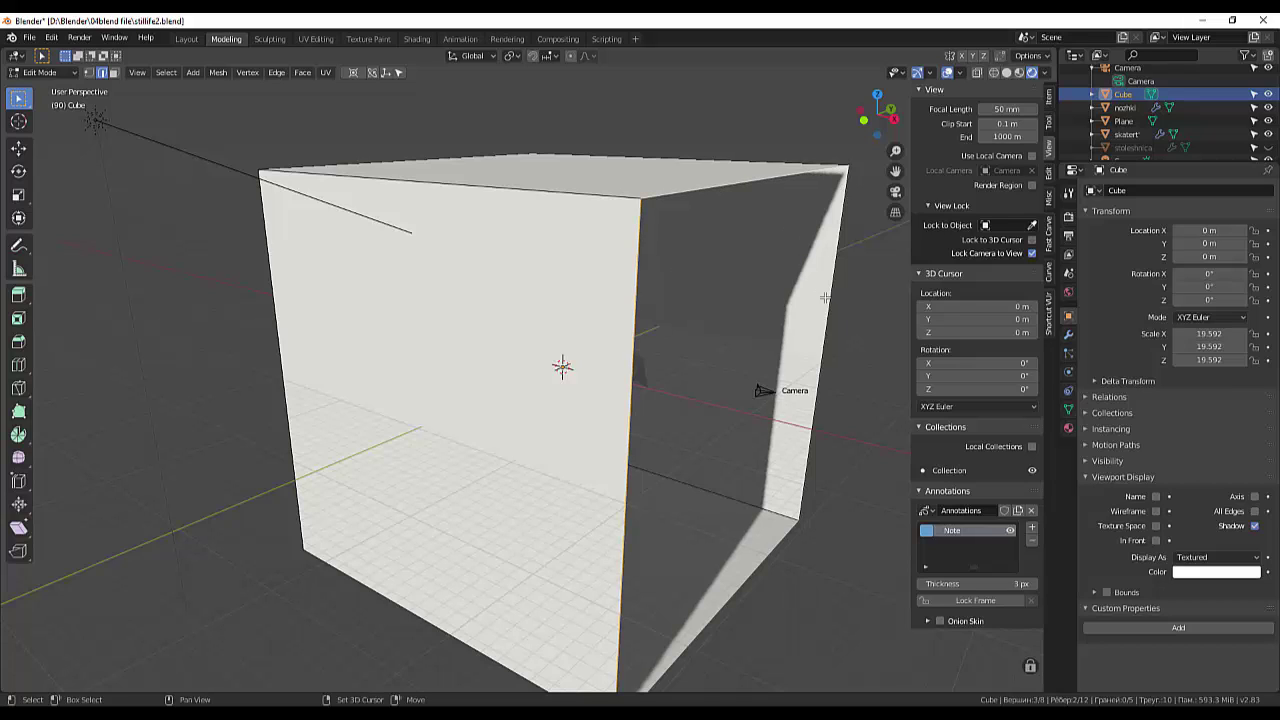
shift+click(826, 331)
shift+click(743, 593)
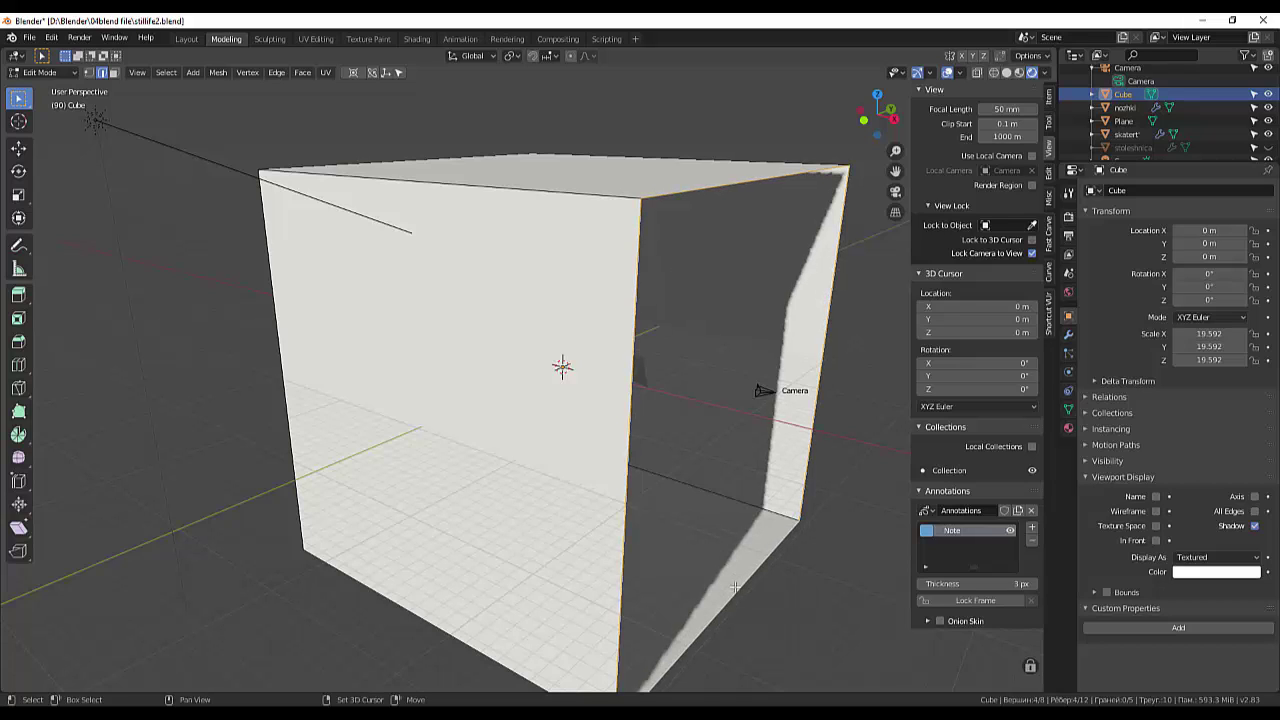
Step: Move the selected right wall −11 m along X, then deselect all geometry
key(g)
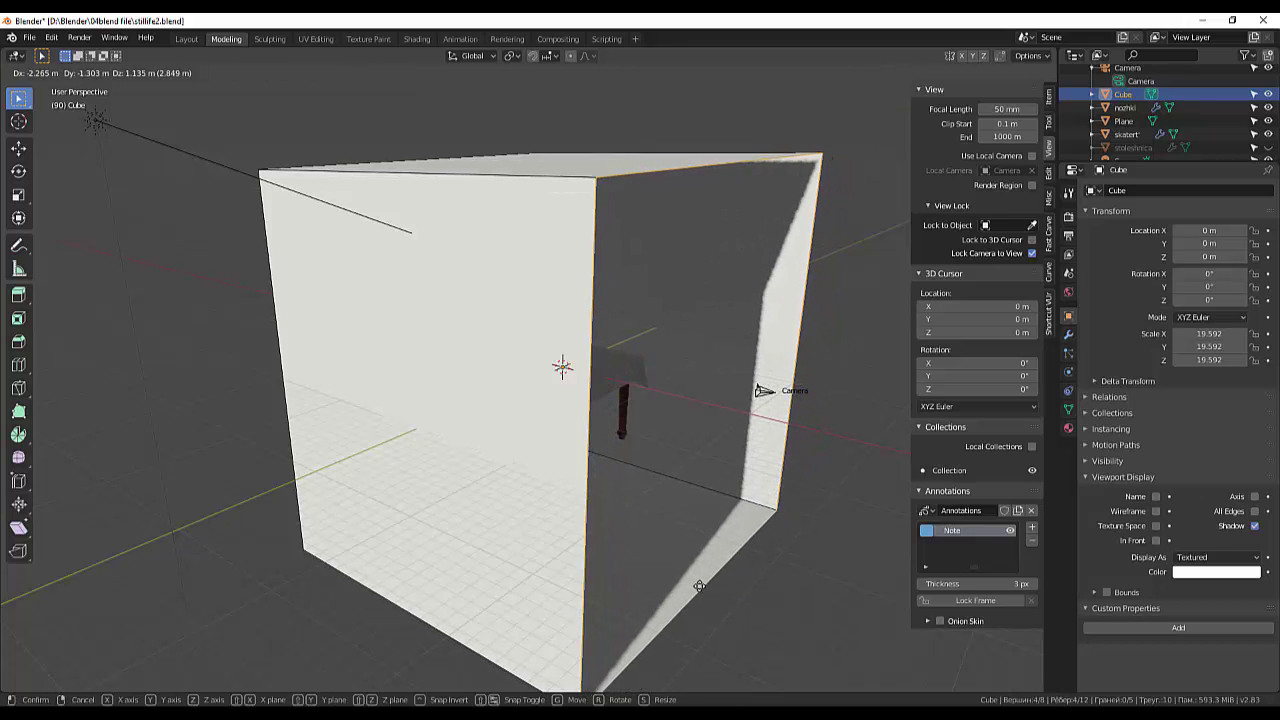
key(x)
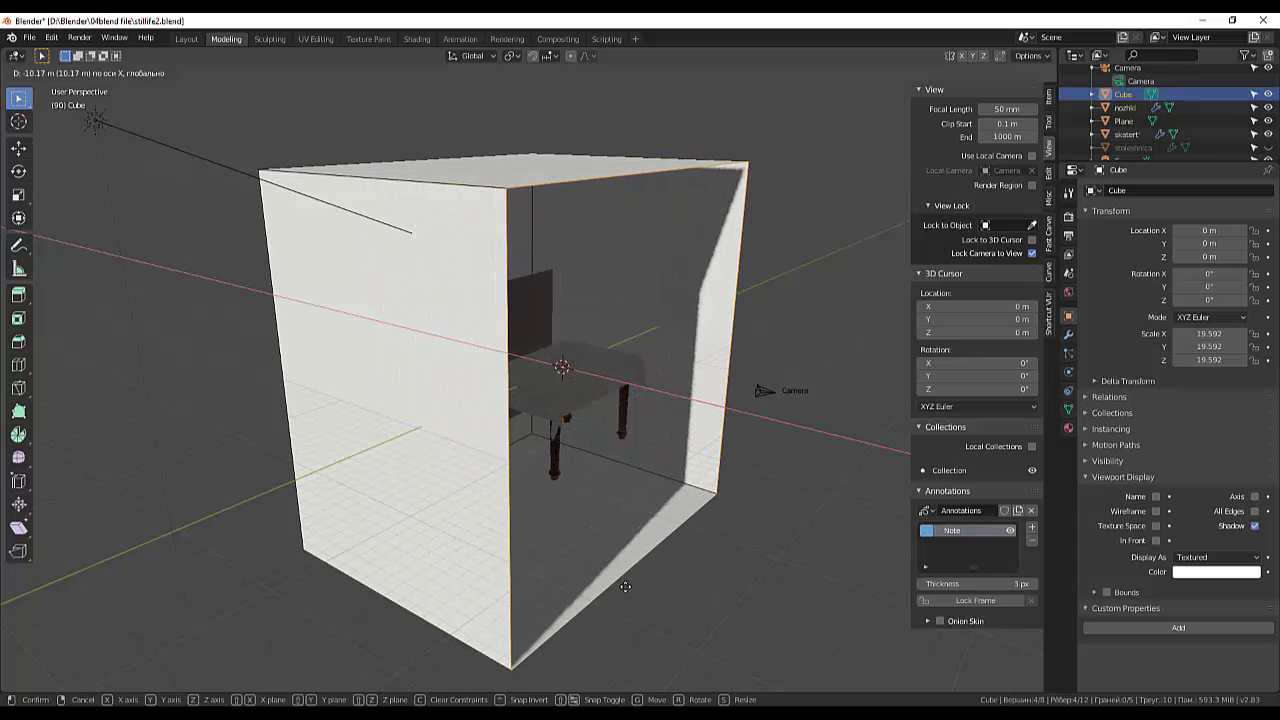
click(620, 583)
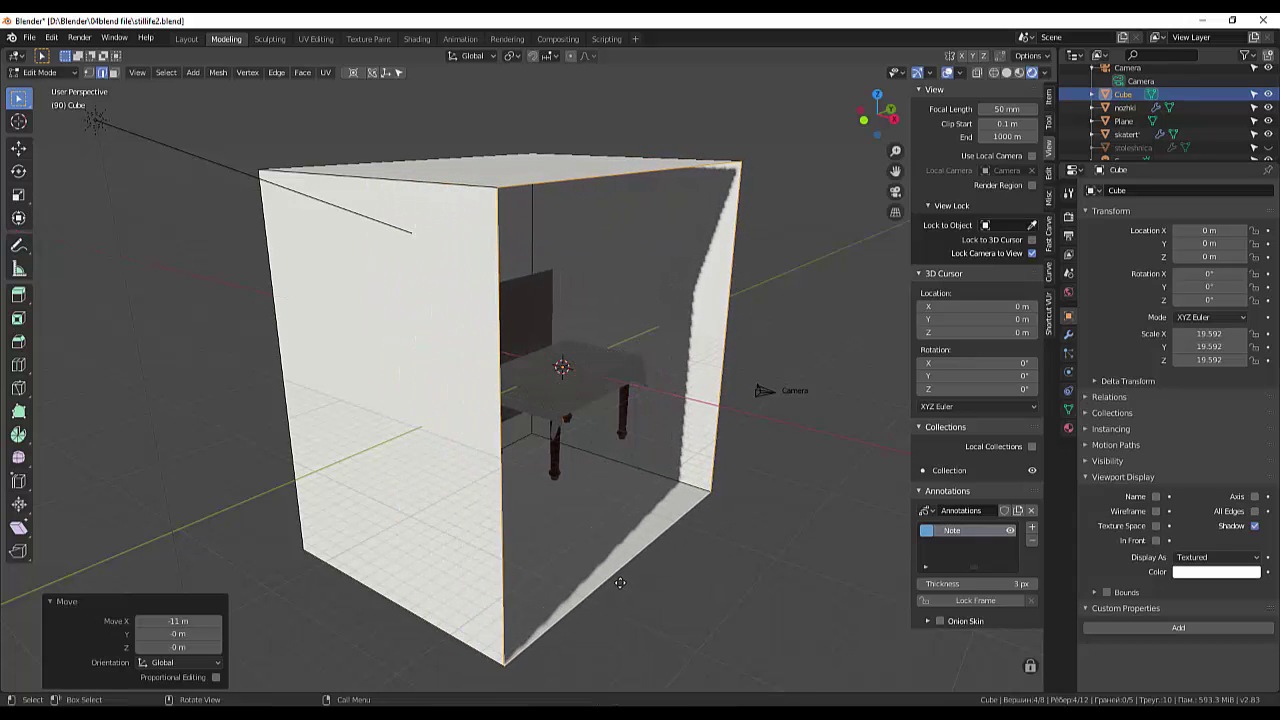
middle_drag(618, 585, 530, 543)
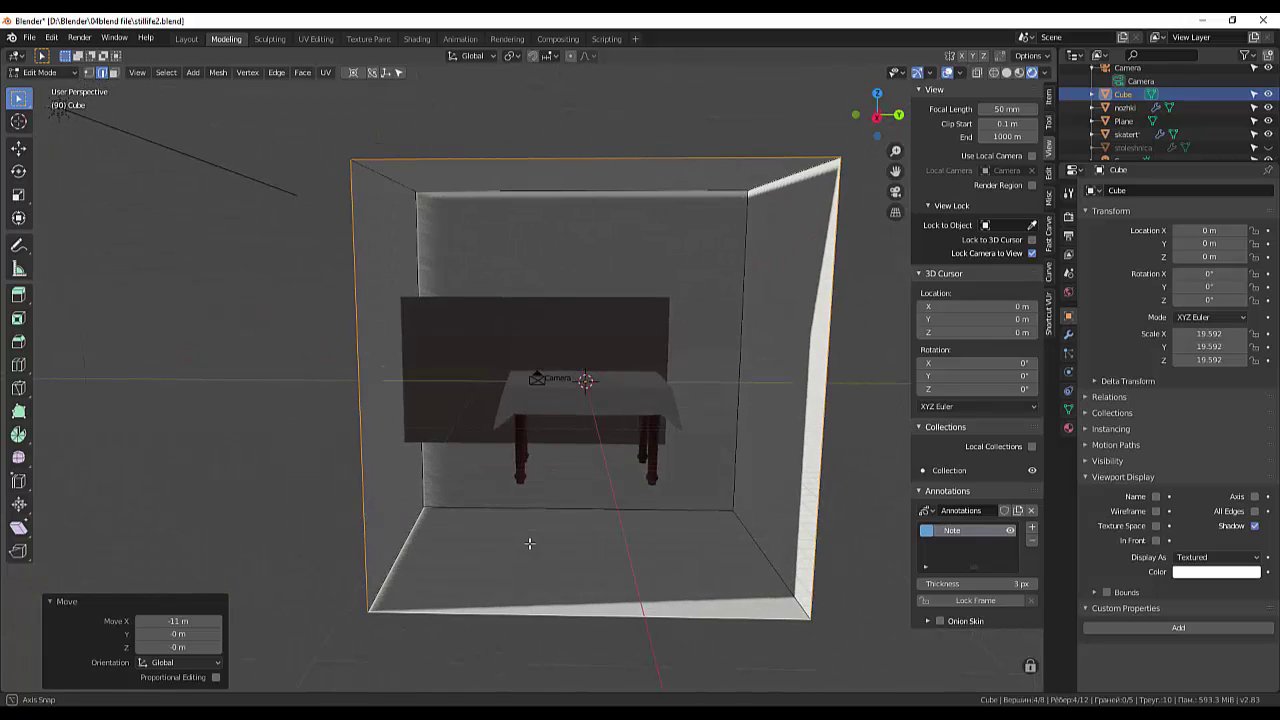
middle_drag(530, 543, 530, 543)
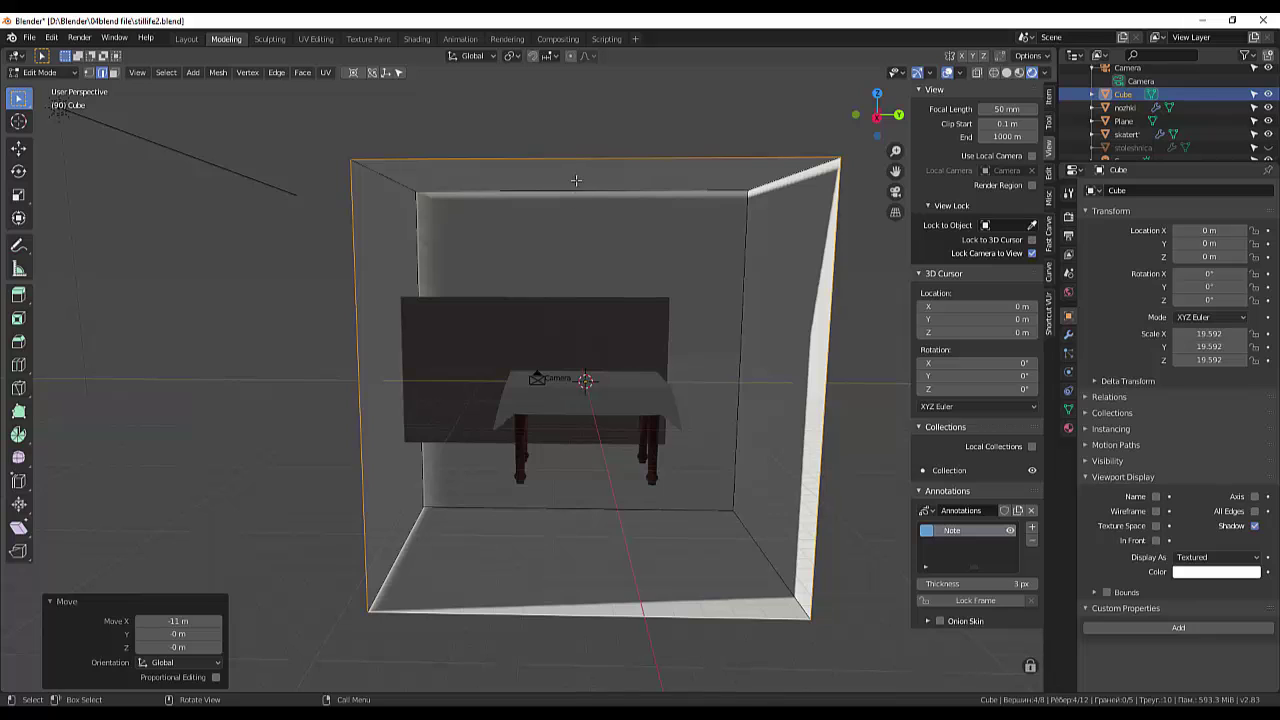
middle_drag(568, 463, 570, 447)
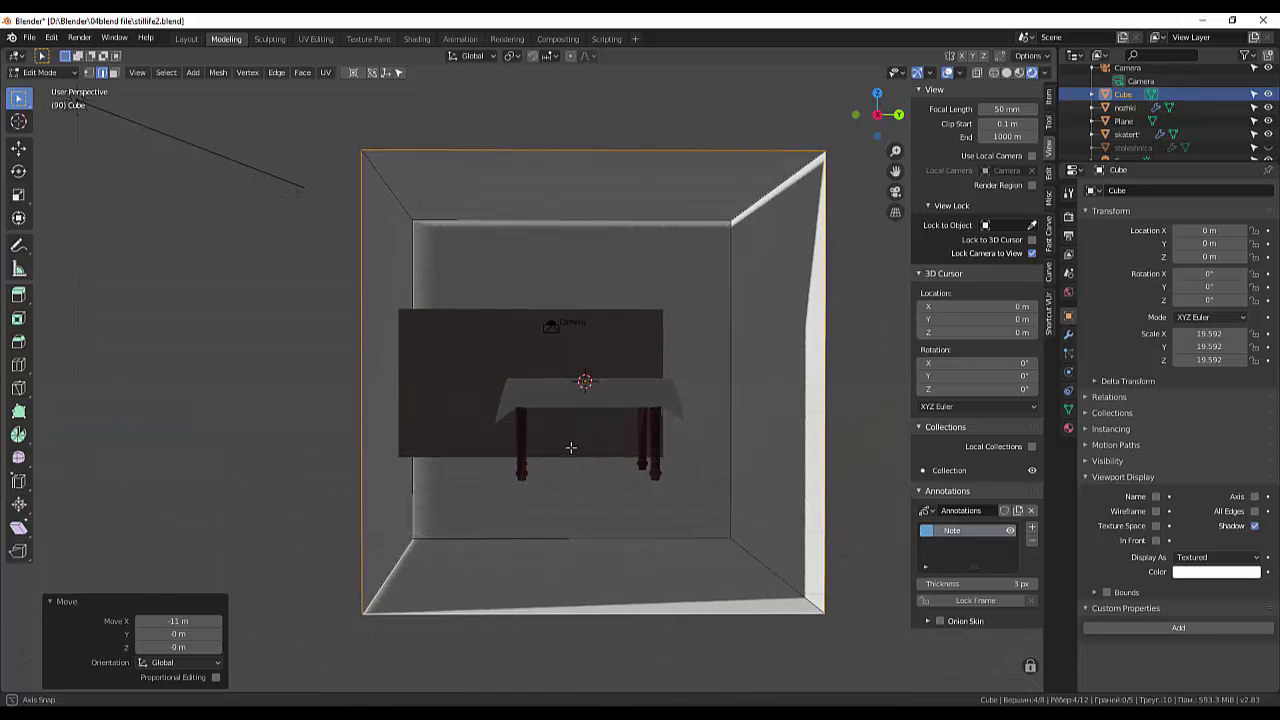
middle_drag(570, 448, 565, 450)
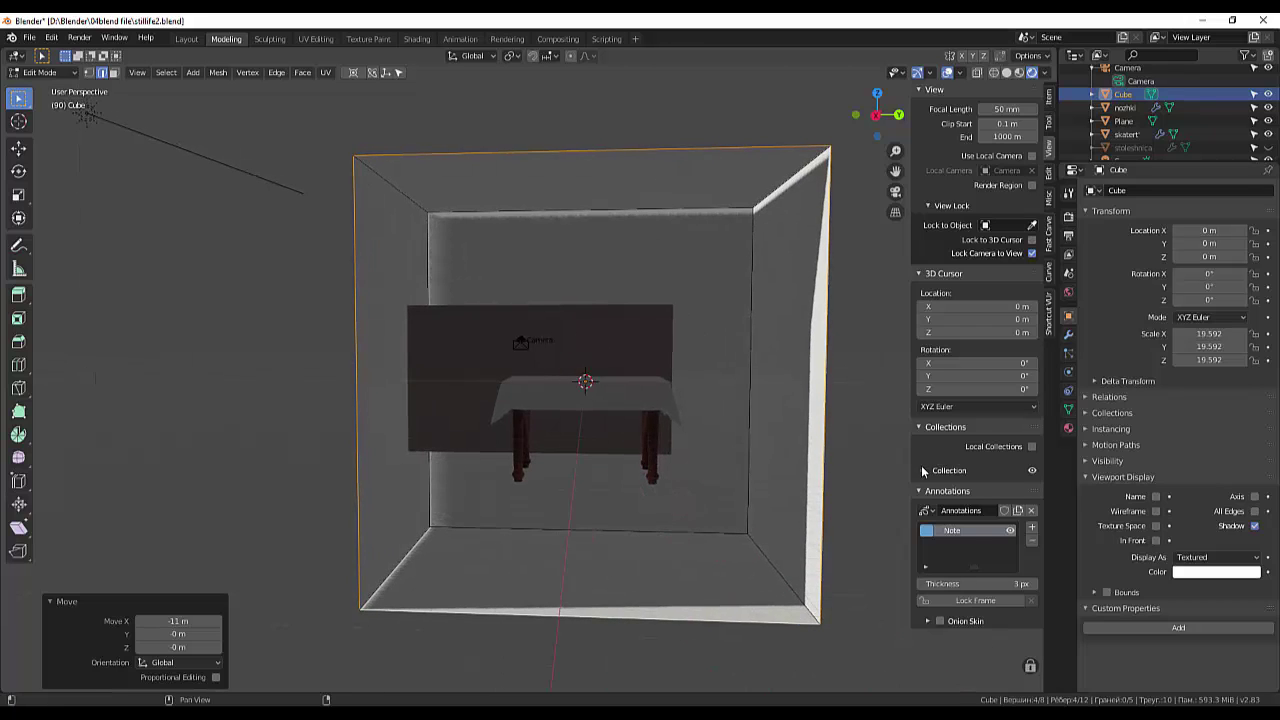
click(883, 462)
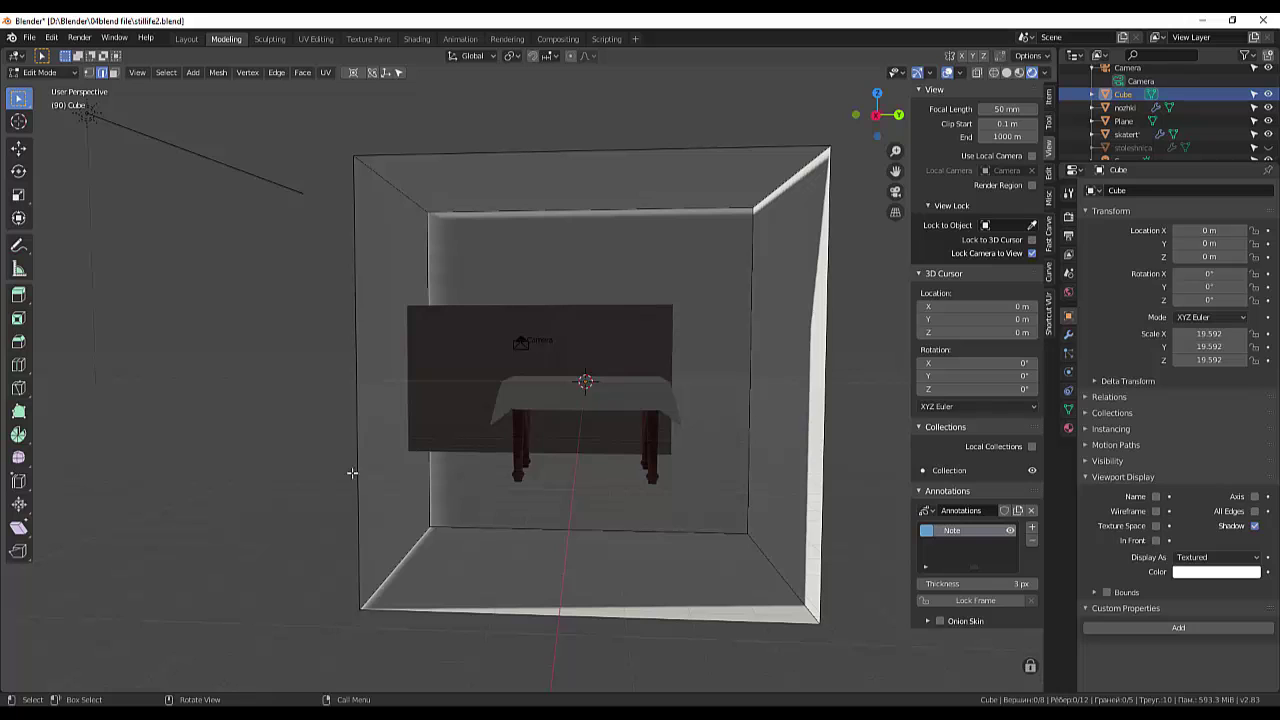
Step: In Object Mode, scale the room box to 0.425 on Z and 0.688 on Y
click(40, 72)
click(35, 90)
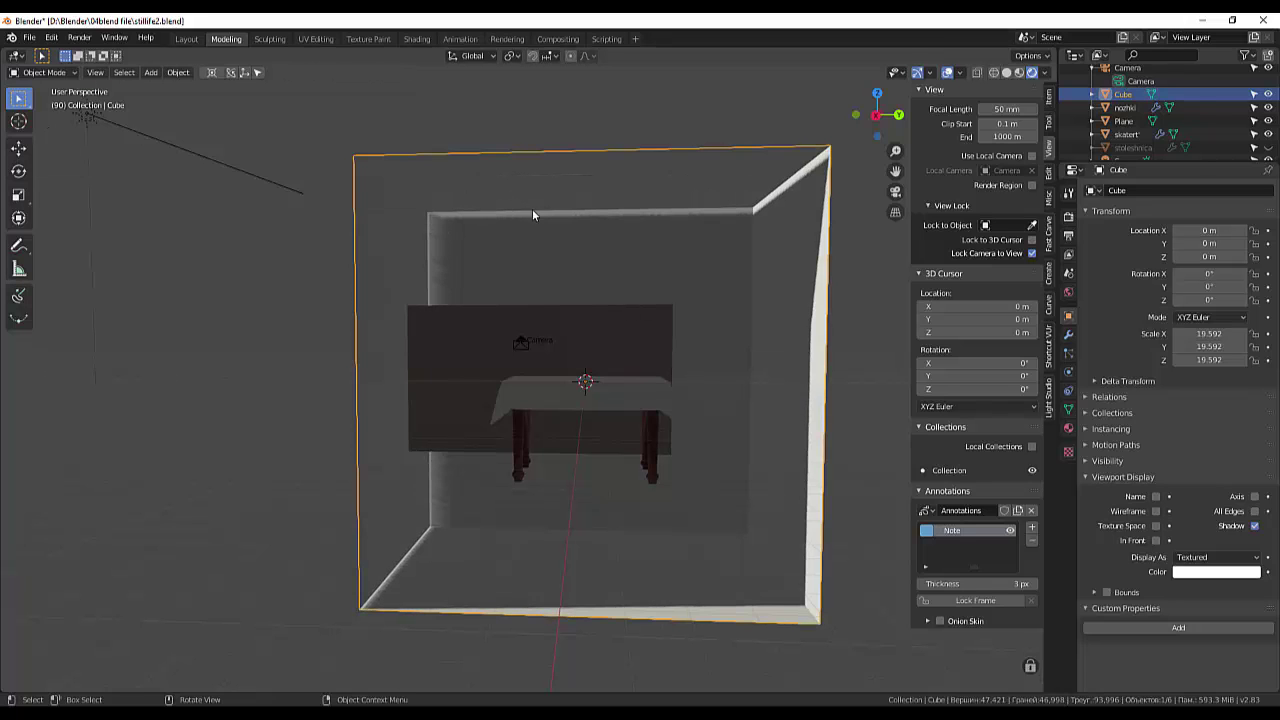
key(s)
key(z)
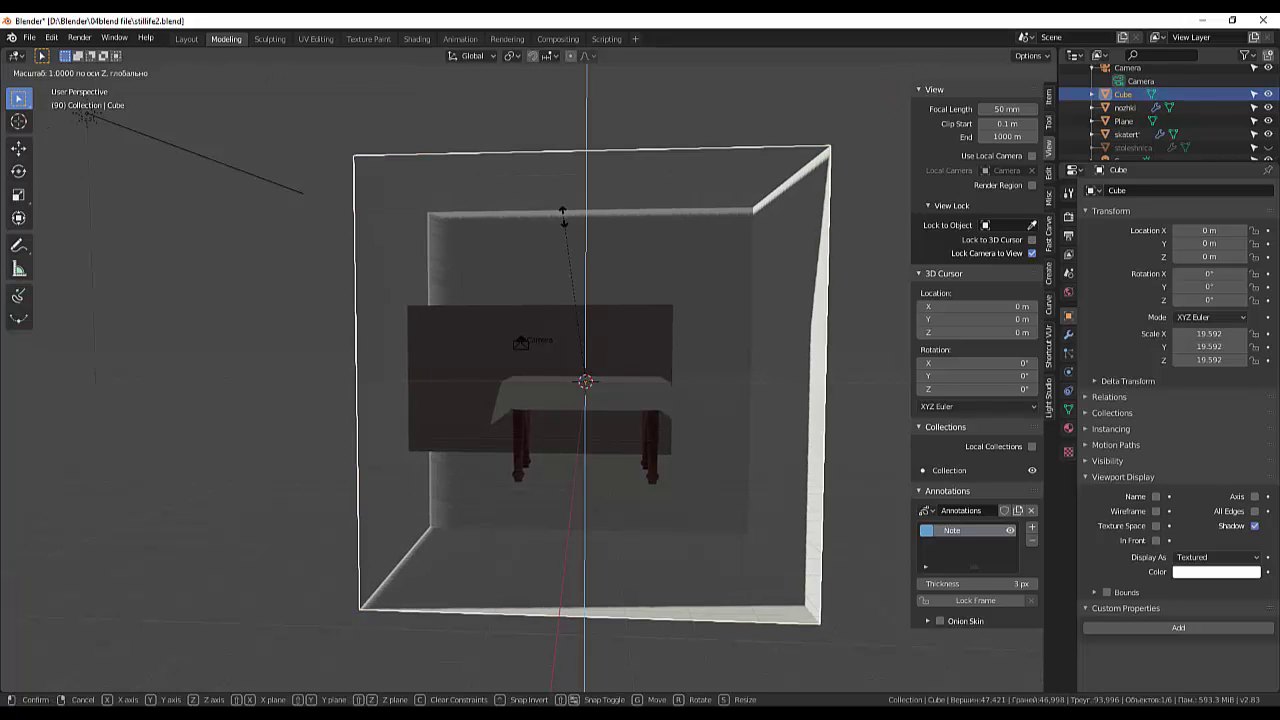
click(539, 325)
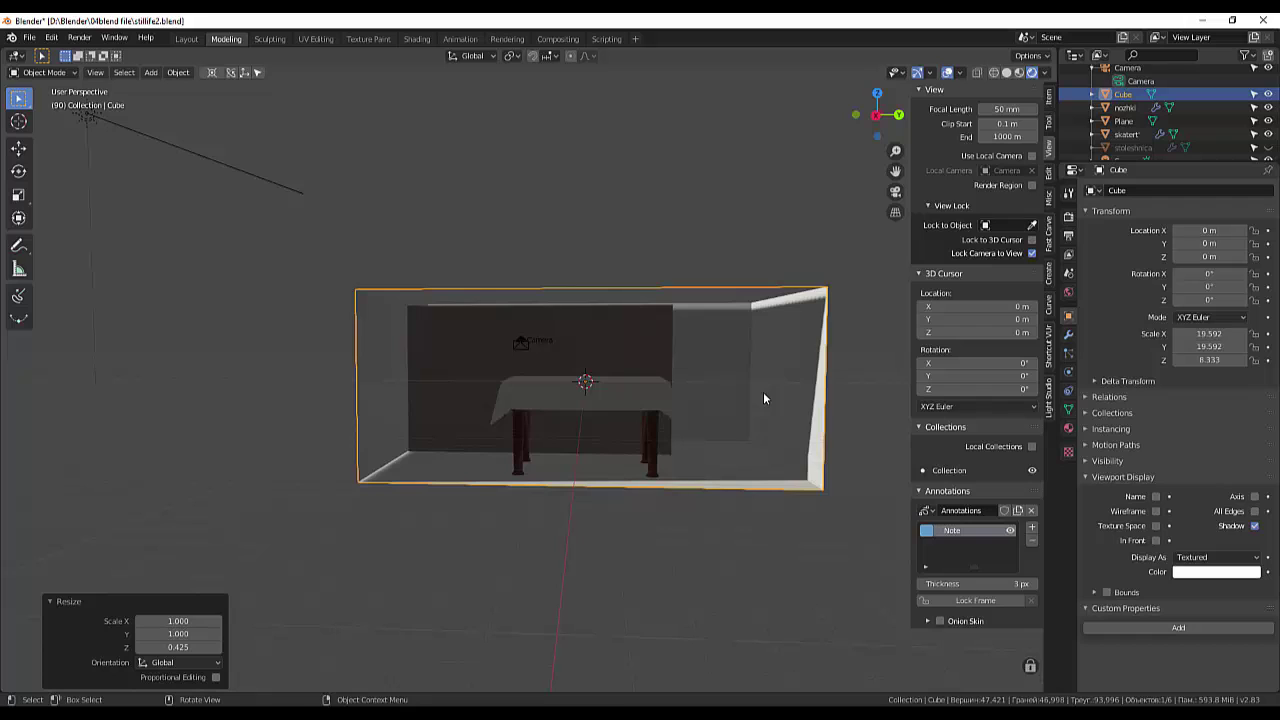
key(s)
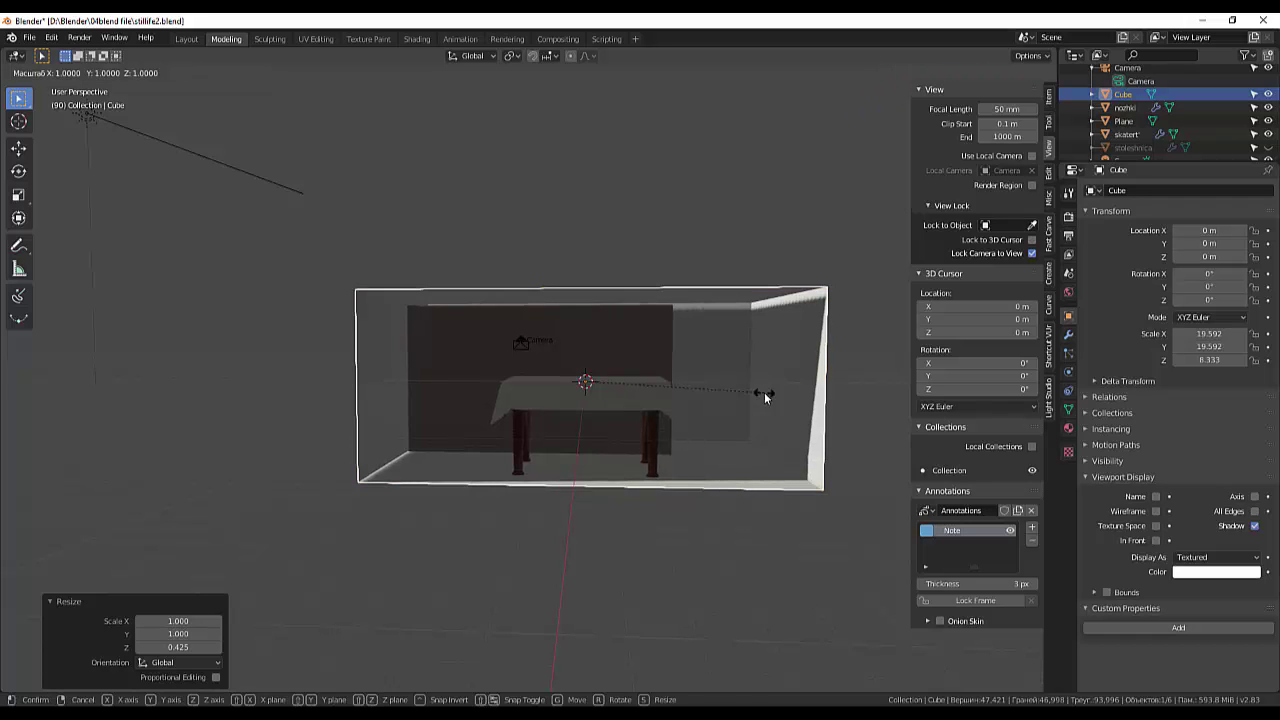
key(y)
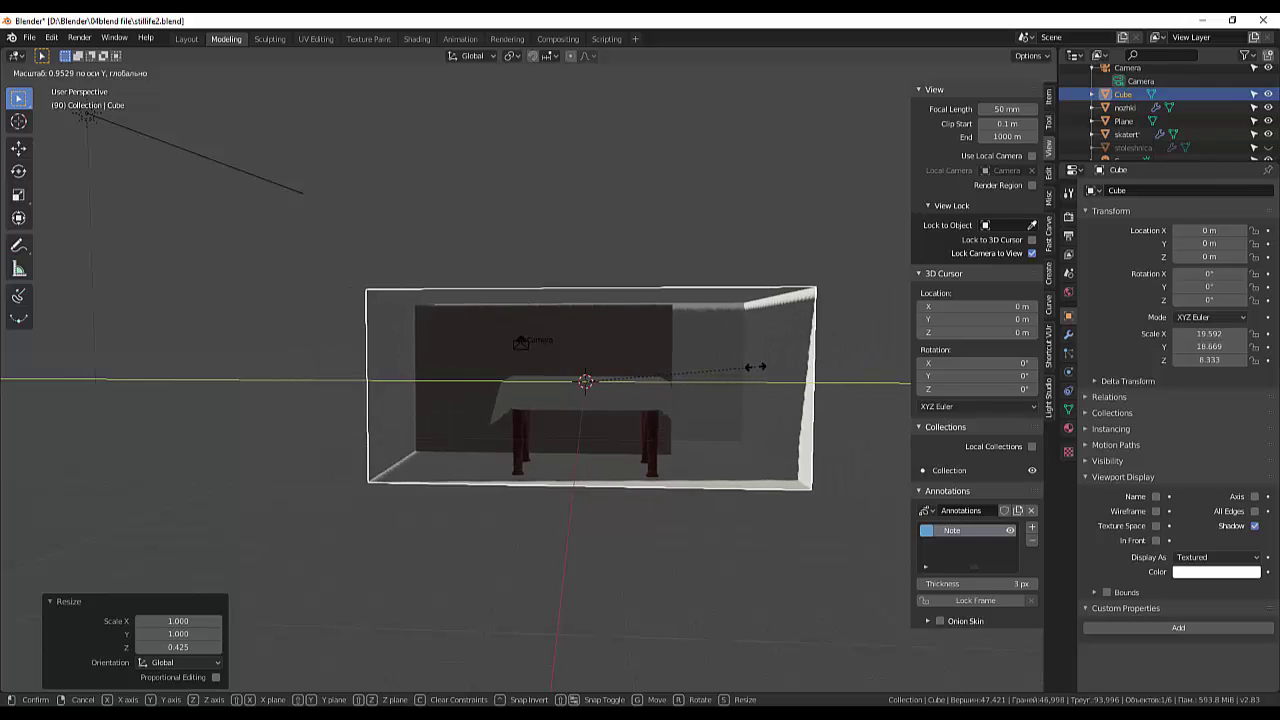
click(707, 369)
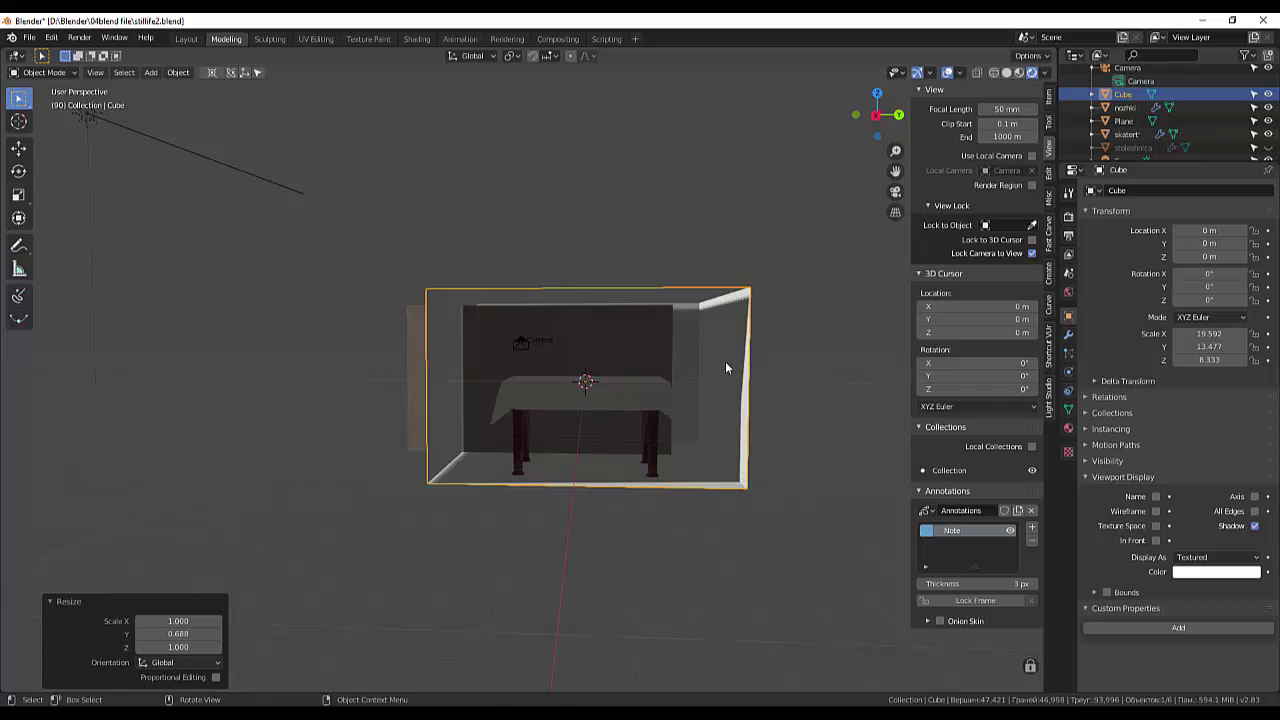
Step: Move the room box −6.47 m along Y
key(g)
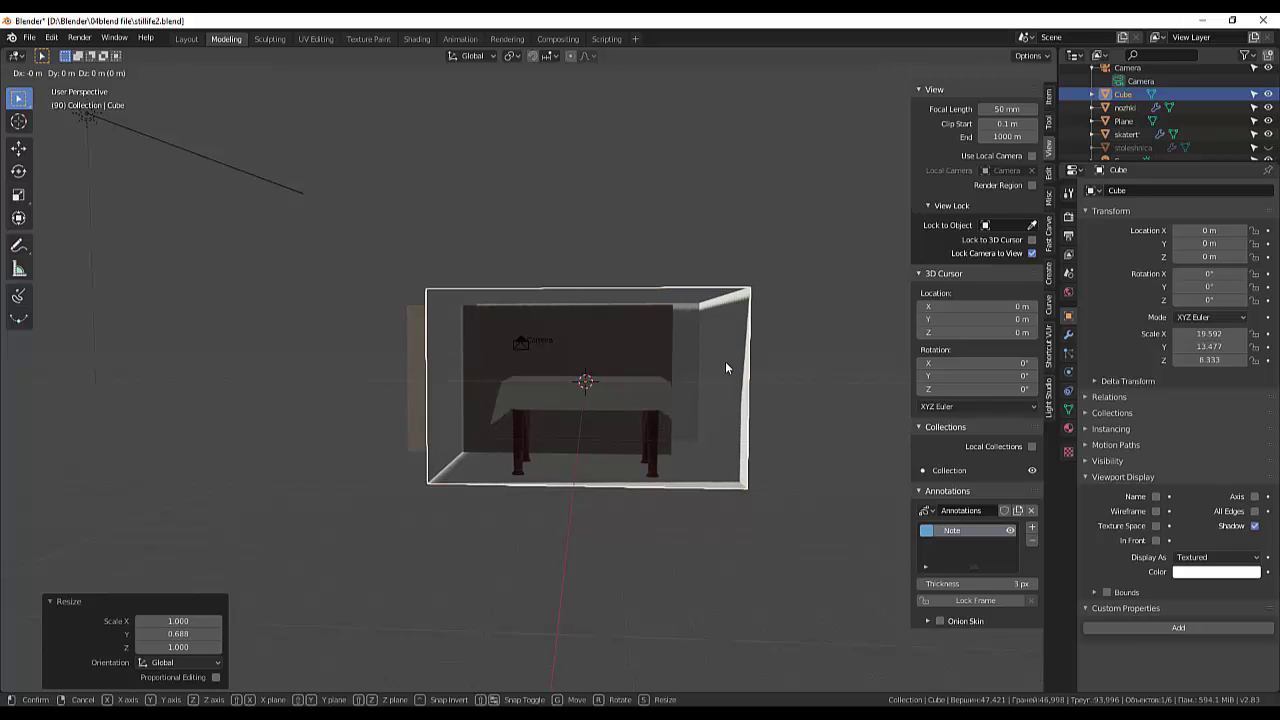
key(y)
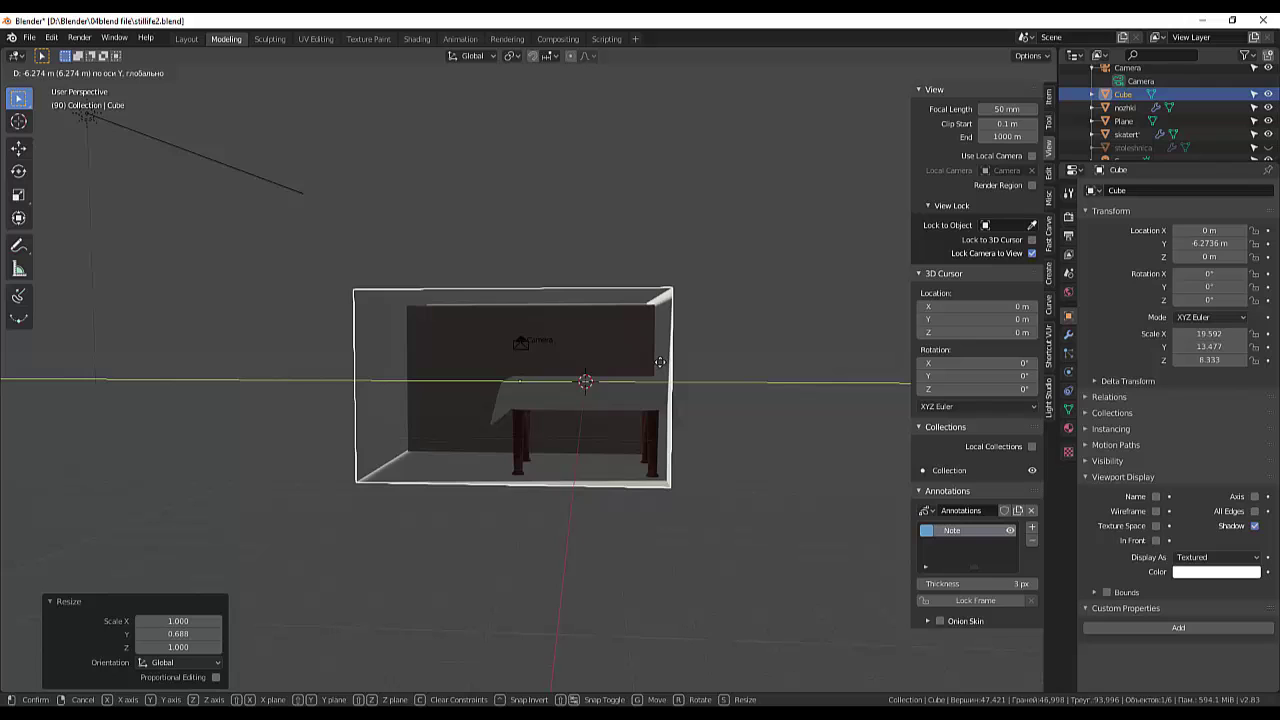
click(690, 357)
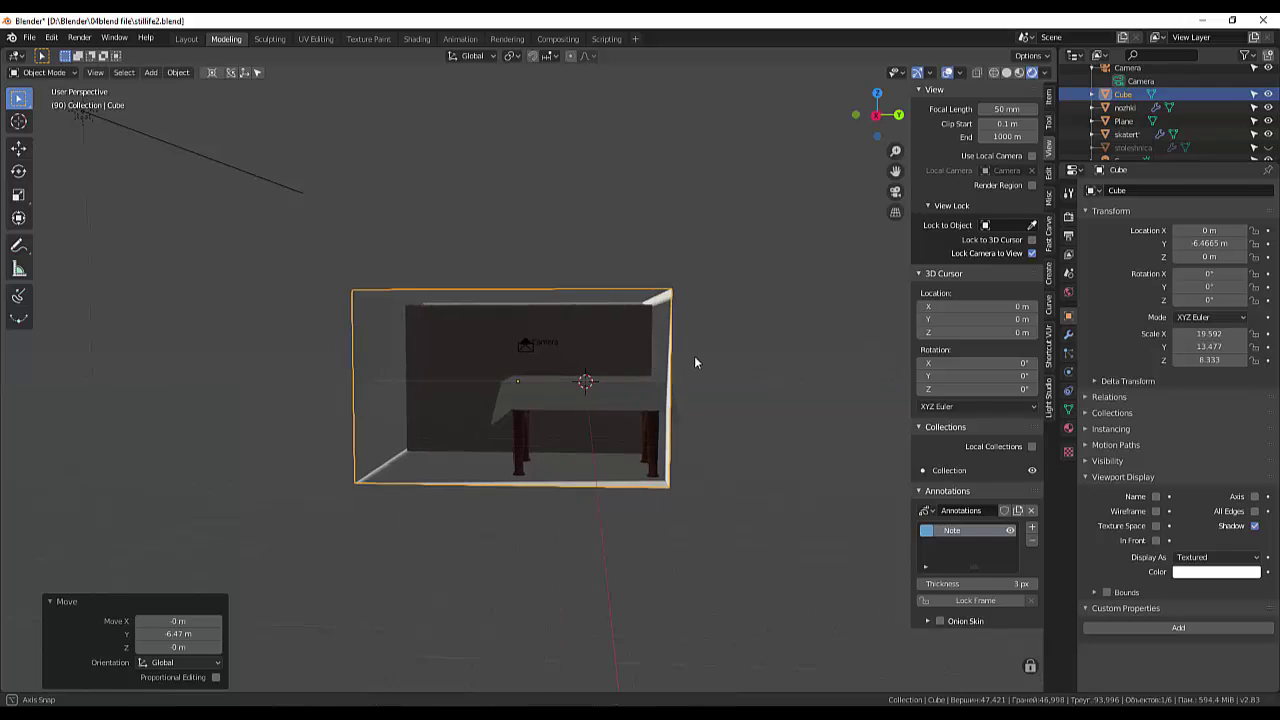
mouse_move(694, 355)
middle_down()
mouse_move(743, 368)
mouse_move(677, 413)
middle_up()
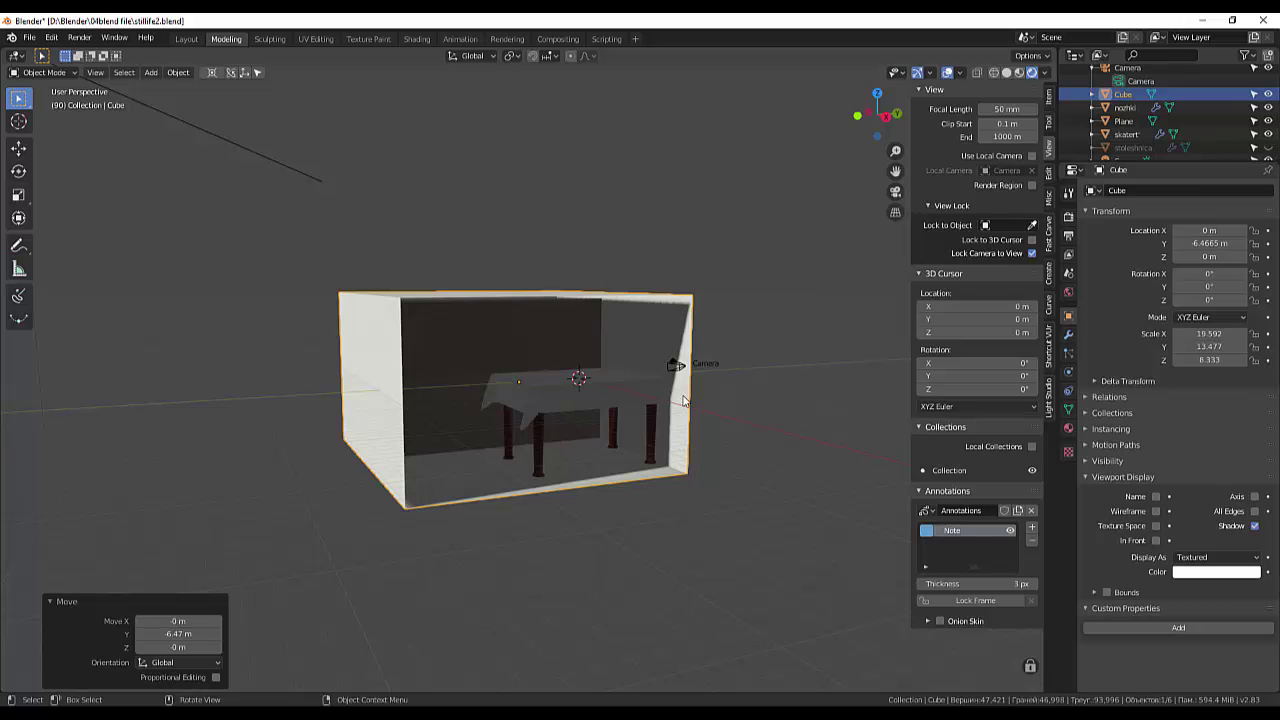
Step: In Edit Mode, Subdivide the room box's edges with Number of Cuts set to 4
mouse_move(670, 420)
middle_down()
mouse_move(784, 426)
mouse_move(777, 434)
mouse_move(697, 357)
mouse_move(663, 357)
mouse_move(640, 375)
mouse_move(797, 418)
mouse_move(755, 398)
middle_up()
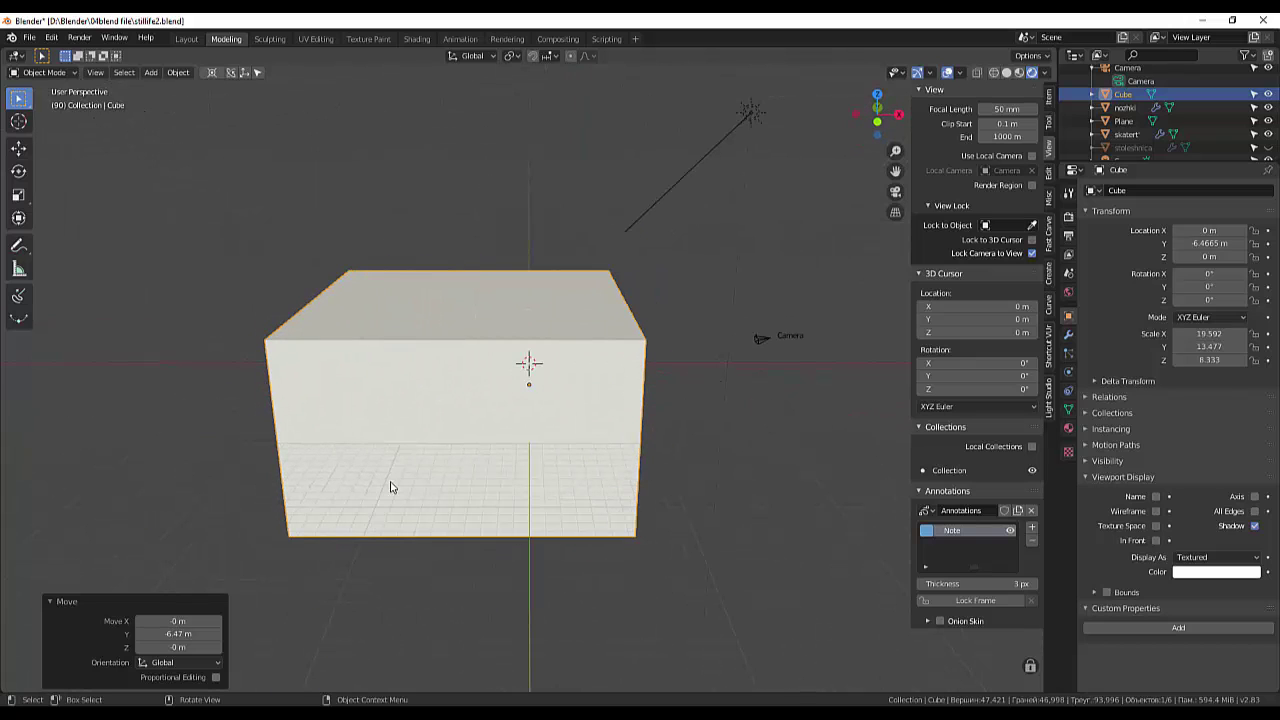
click(397, 431)
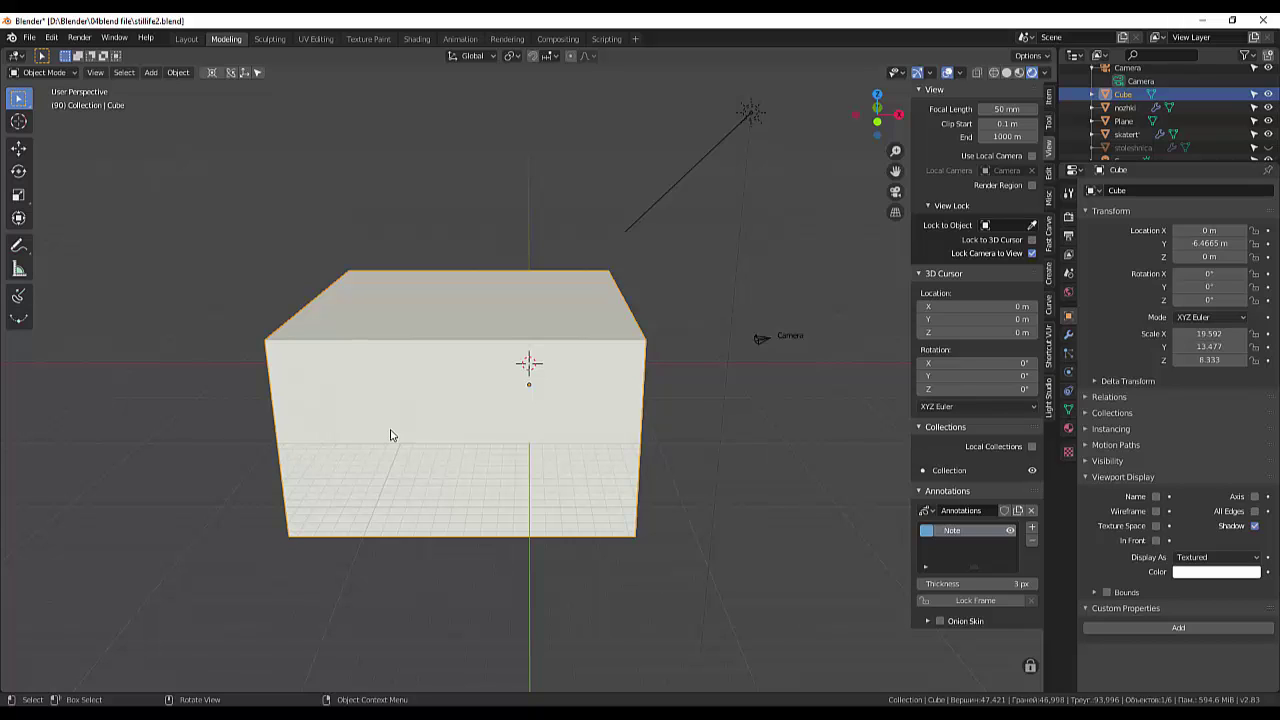
click(47, 72)
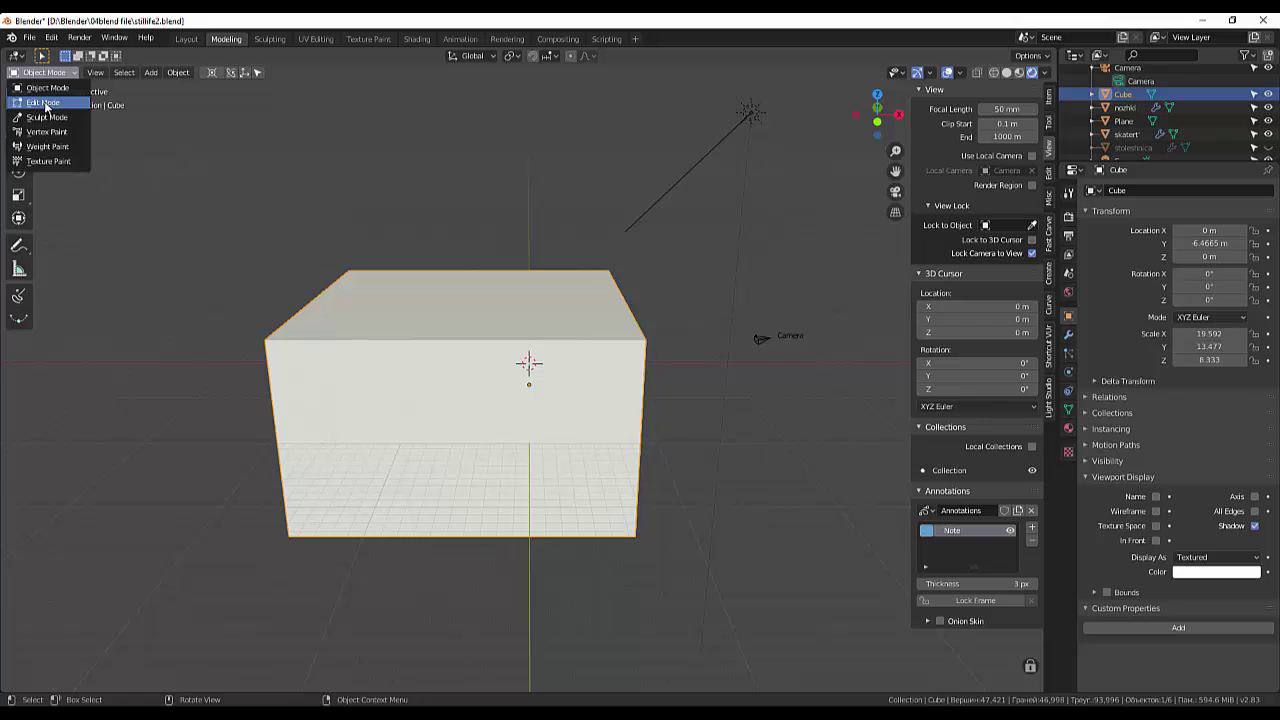
click(44, 104)
right_click(481, 434)
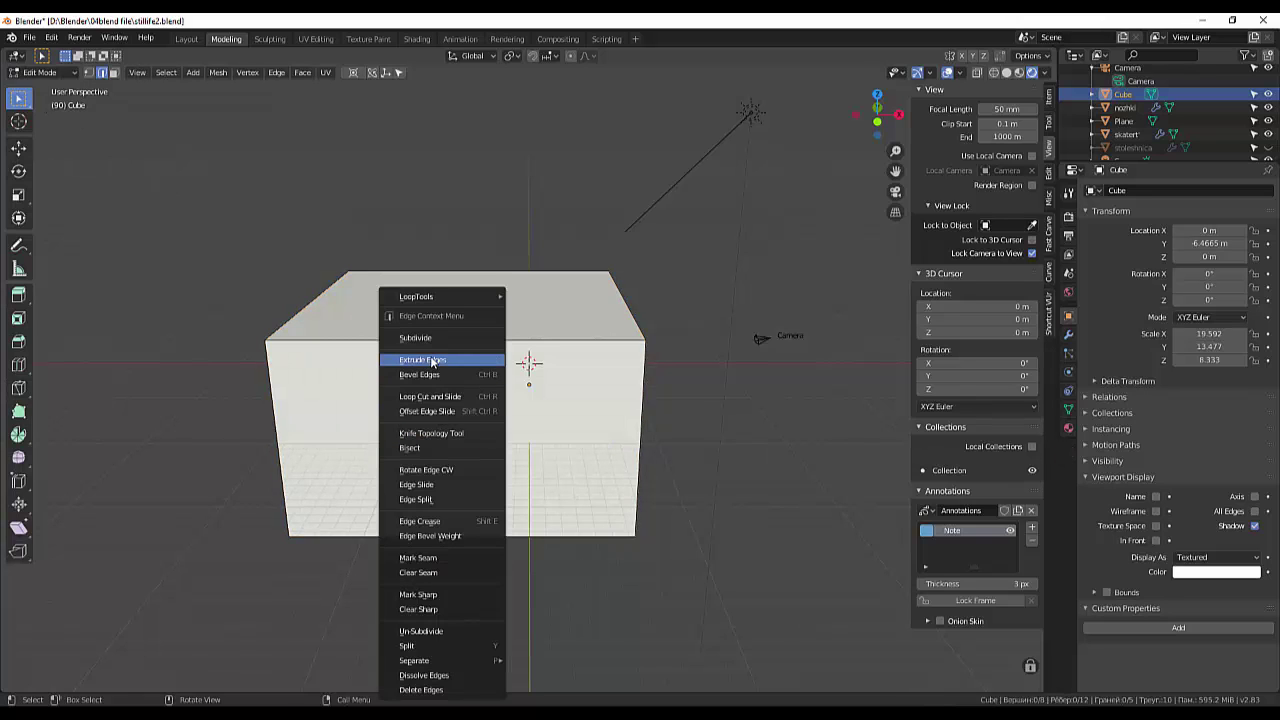
click(428, 339)
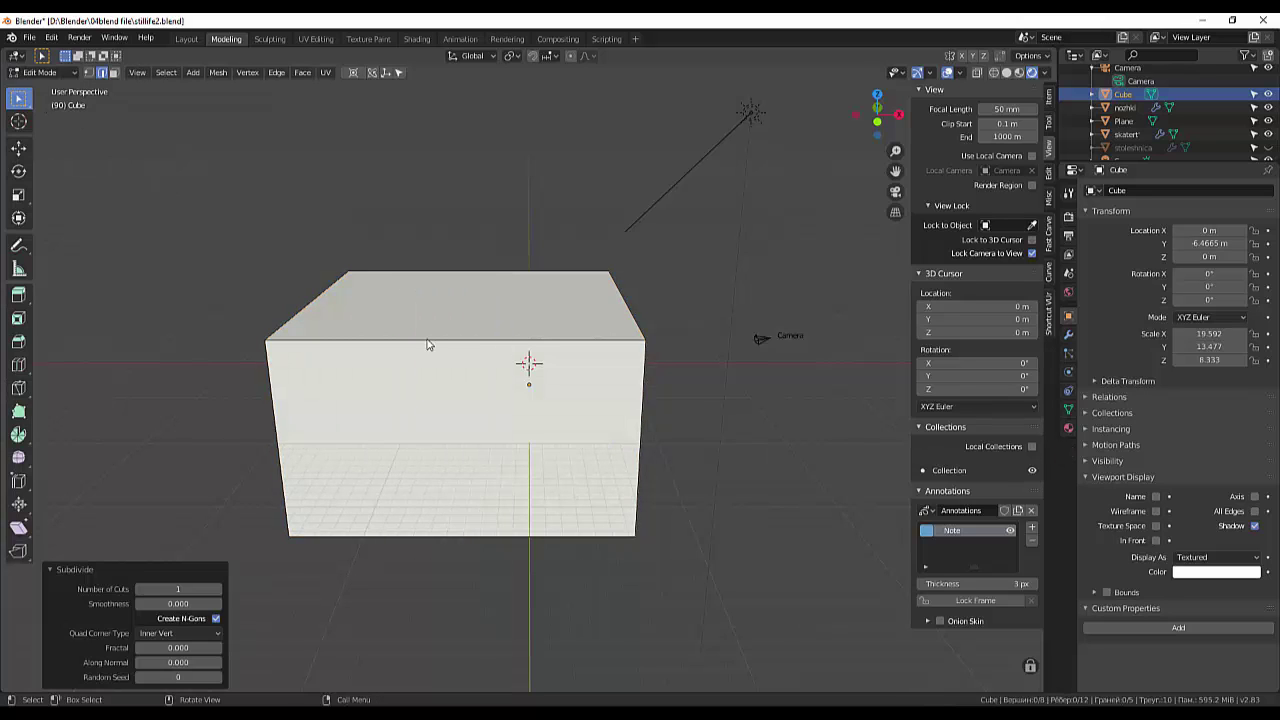
mouse_move(178, 589)
click(217, 589)
click(217, 589)
click(217, 589)
middle_drag(444, 597, 390, 332)
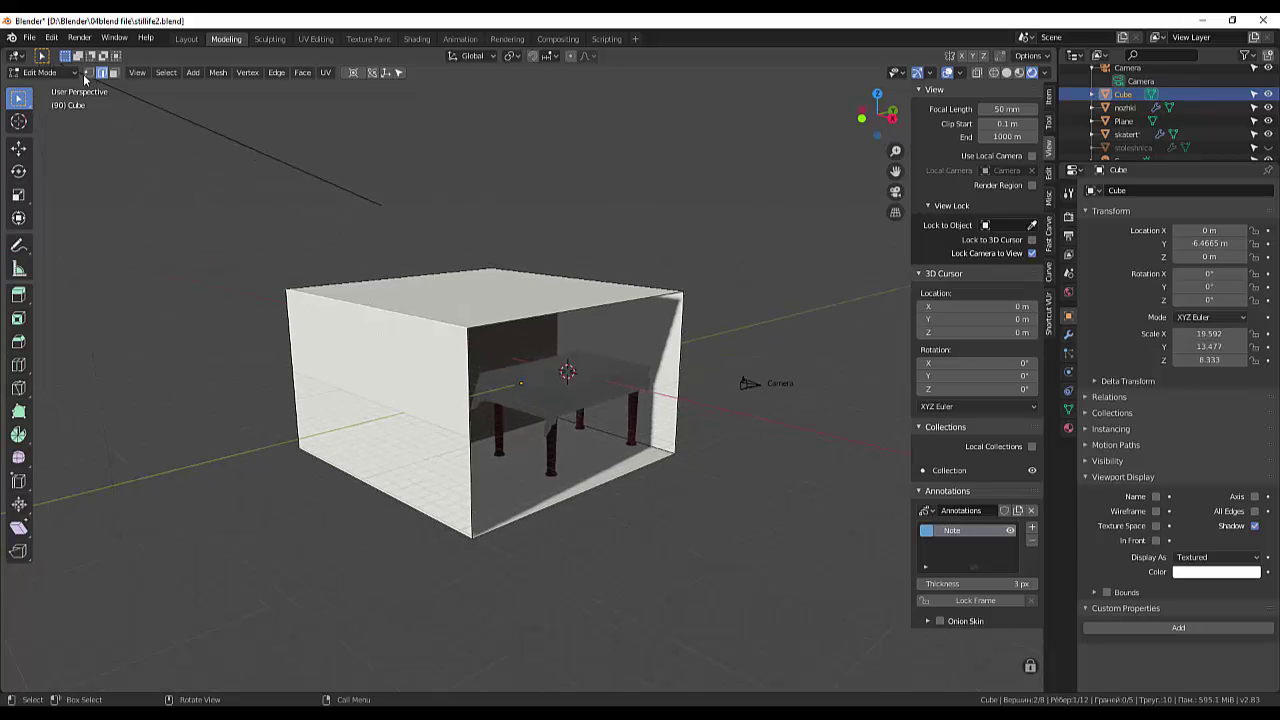
Step: Switch the room box between Object and Edit Mode, ending in Object Mode
click(45, 72)
click(49, 88)
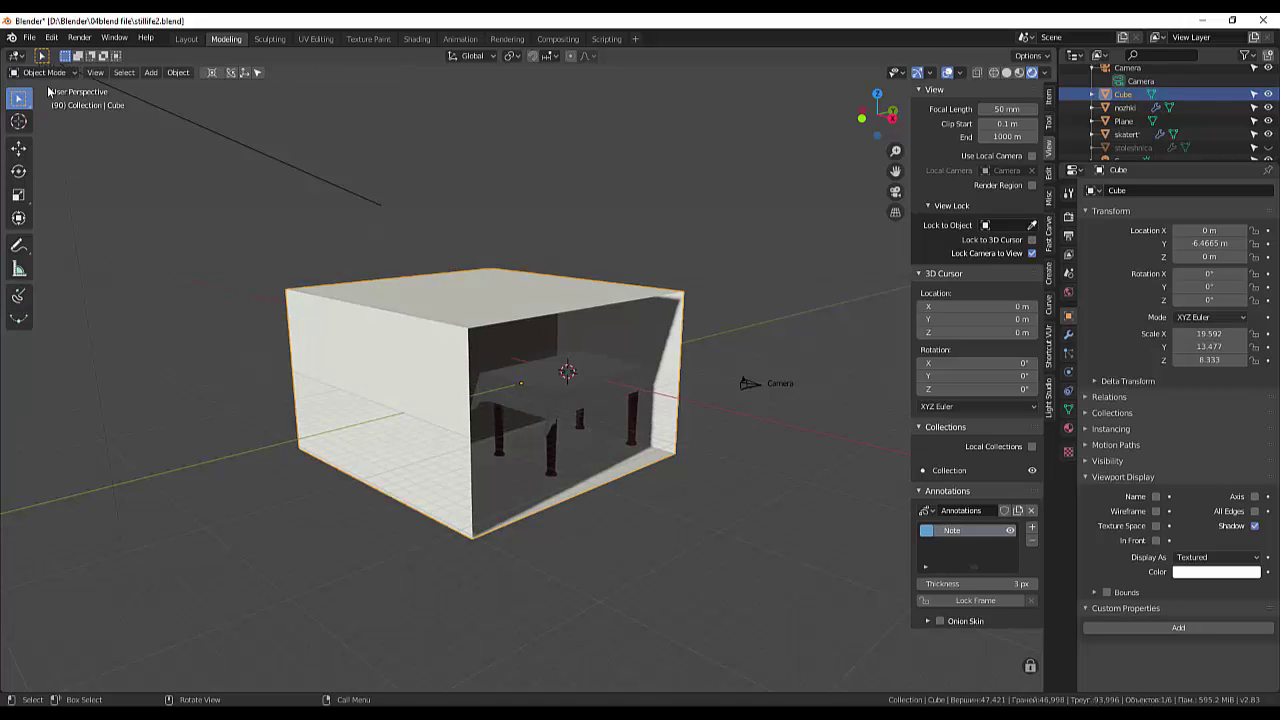
click(45, 73)
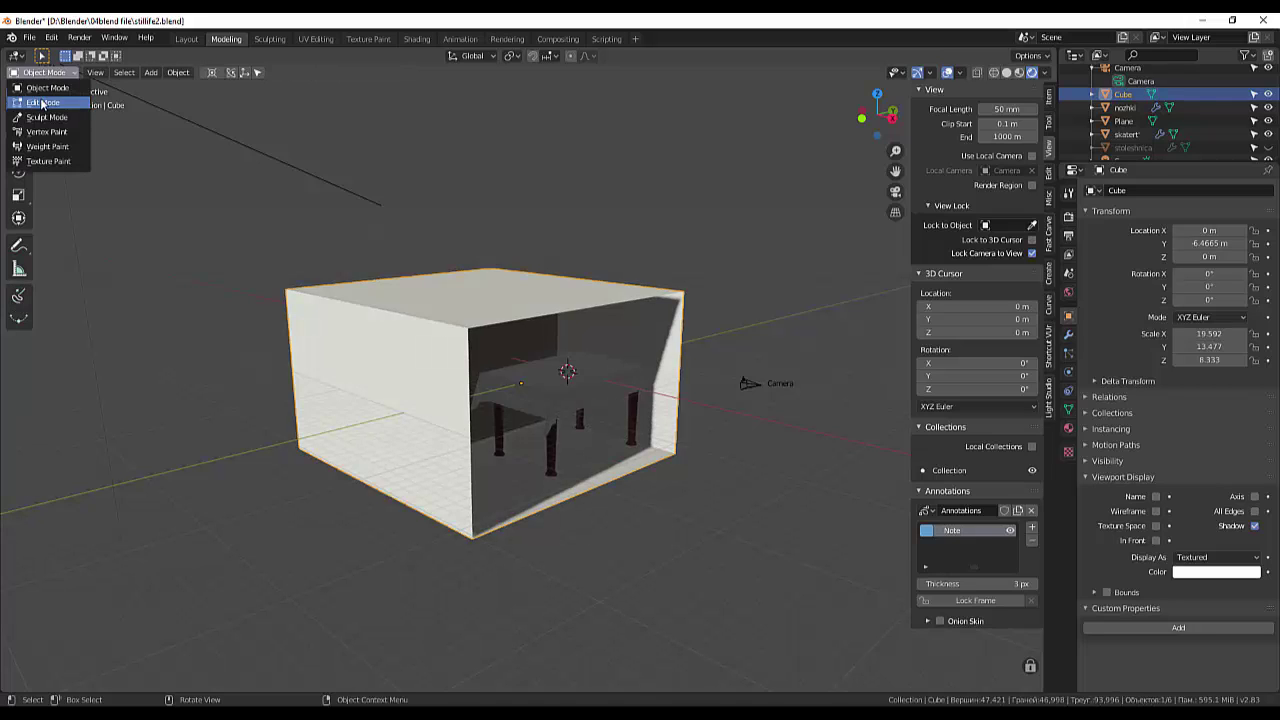
click(41, 103)
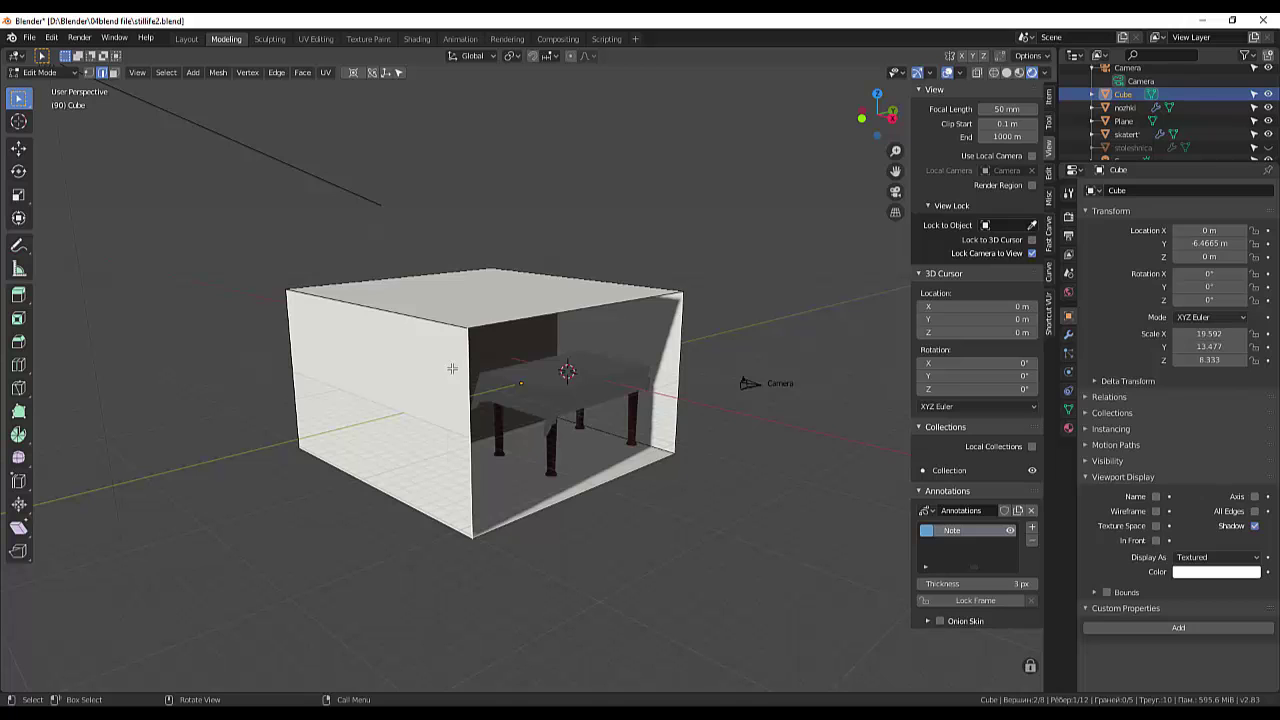
mouse_move(452, 369)
middle_down()
mouse_move(342, 353)
mouse_move(430, 352)
middle_up()
click(30, 72)
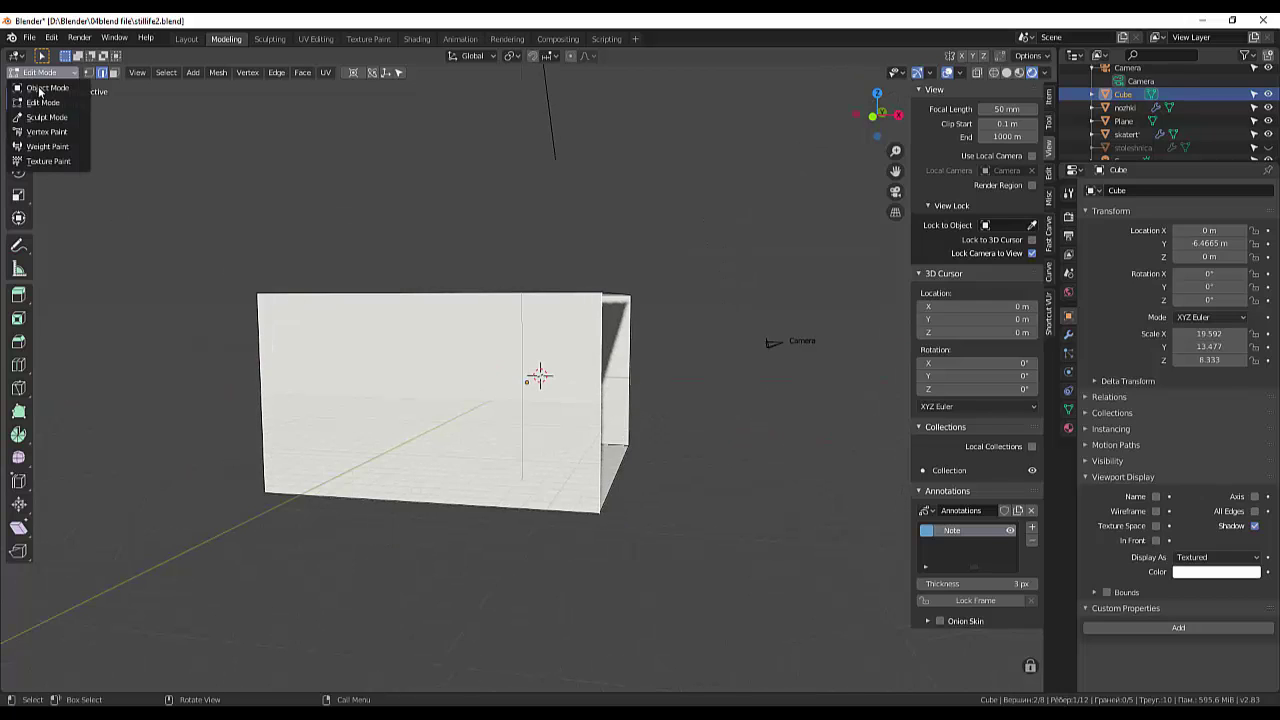
click(44, 88)
Step: Hide the Sun lamp using its eye icon in the Outliner
mouse_move(445, 400)
middle_down()
mouse_move(414, 429)
mouse_move(390, 421)
middle_up()
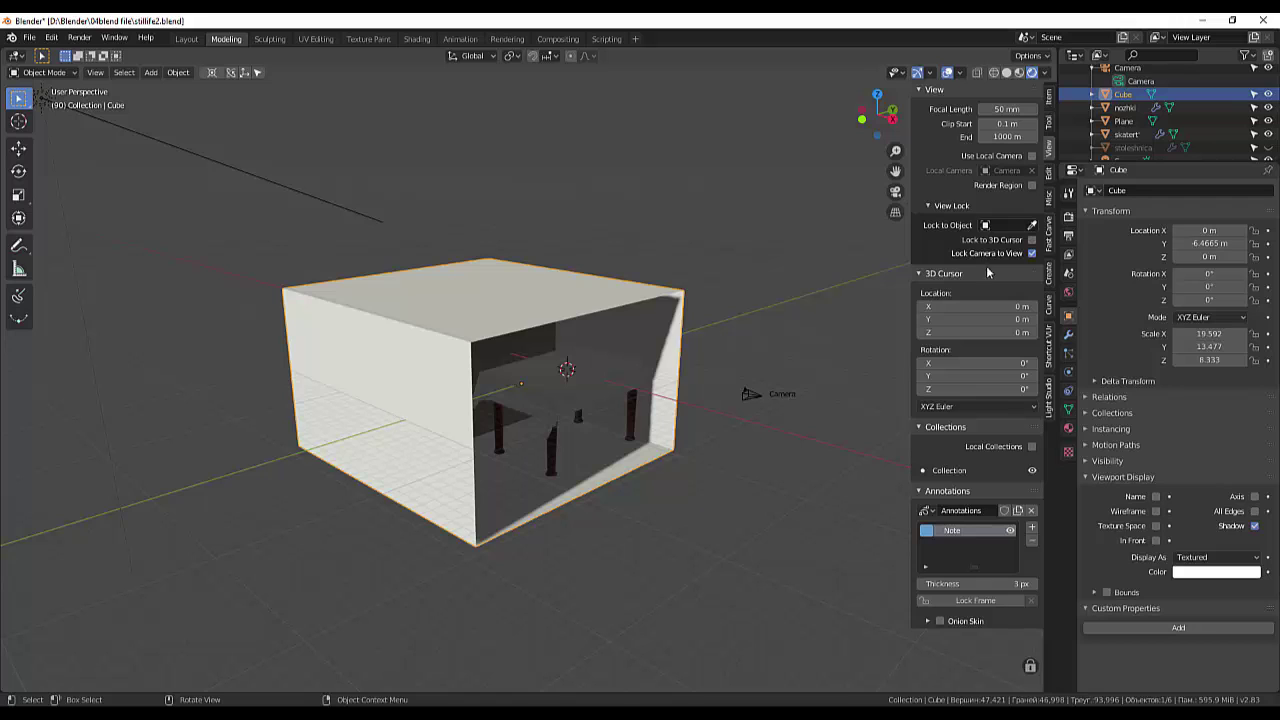
scroll(1250, 130, down, 1)
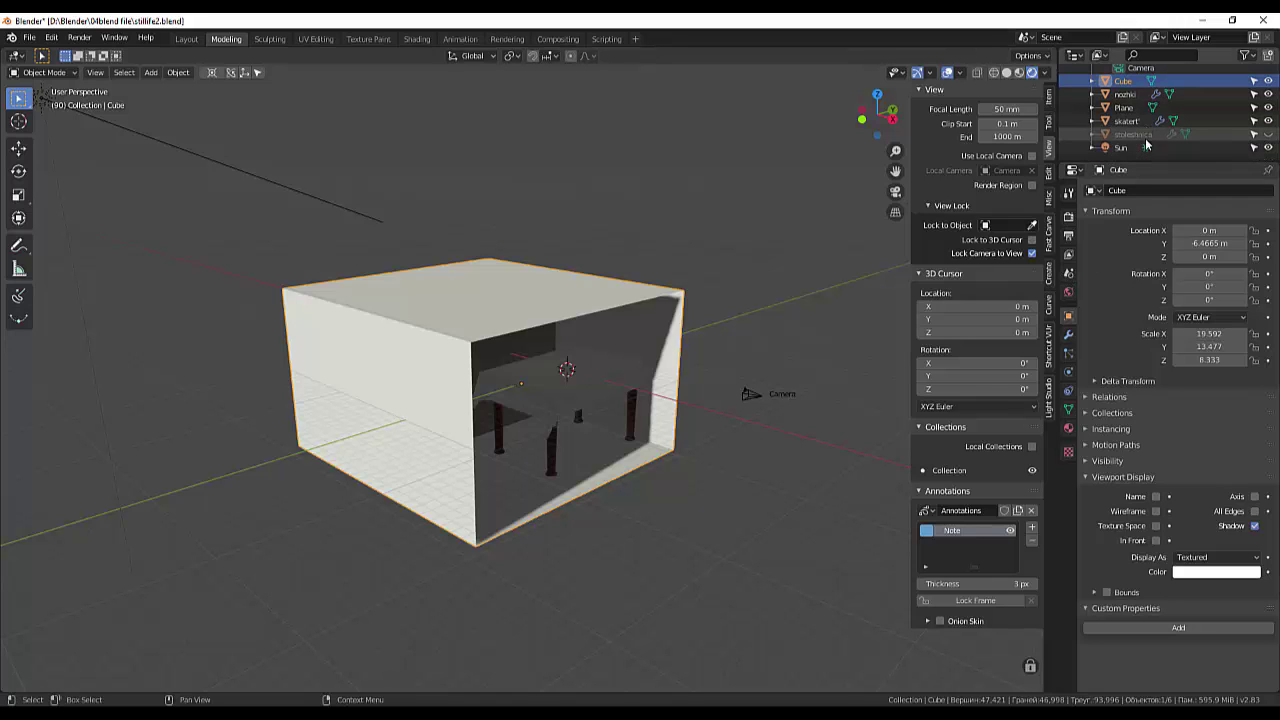
click(1268, 147)
middle_drag(695, 420, 705, 405)
Step: Switch to Solid shading, enter Edit Mode and select the cube's top front edge
click(1006, 73)
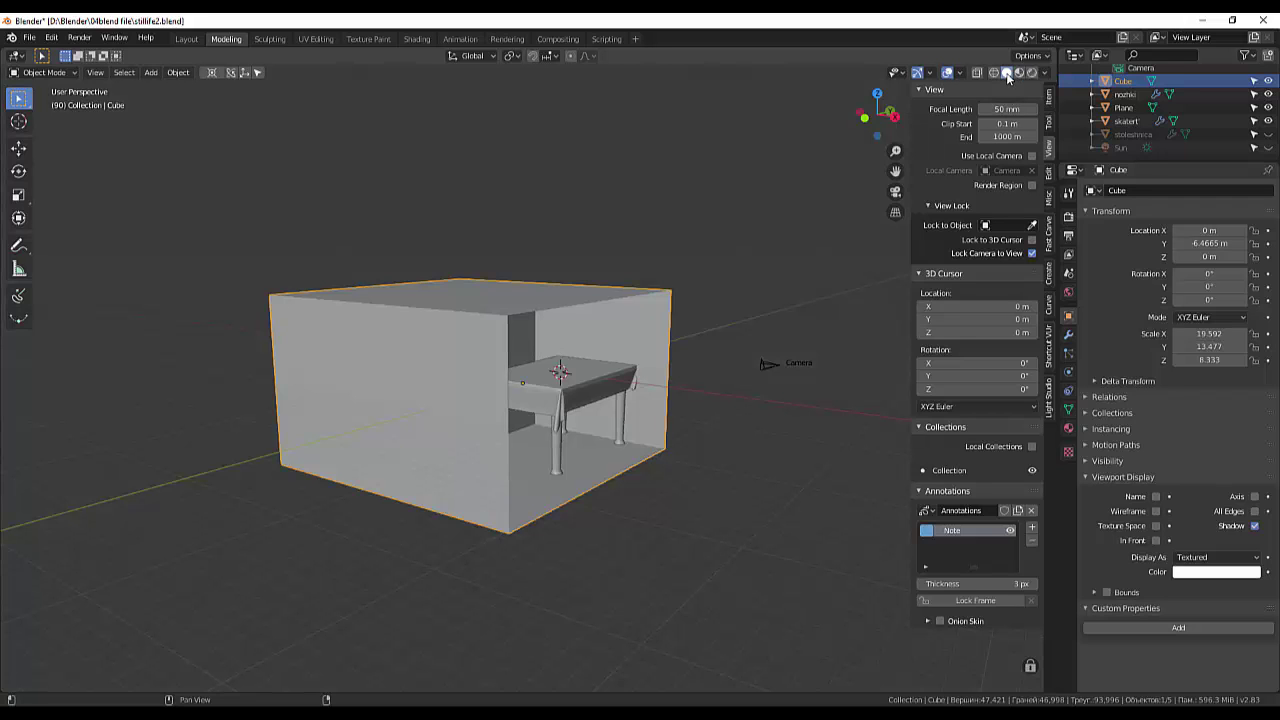
middle_drag(668, 365, 657, 393)
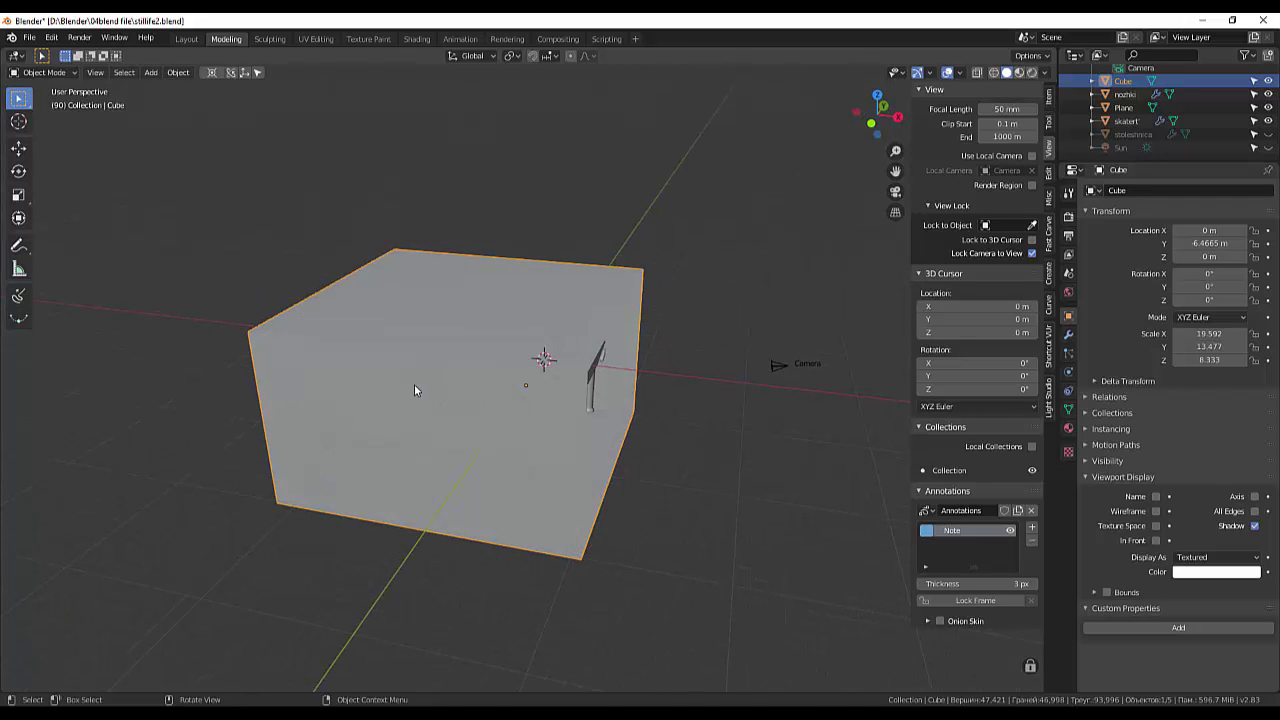
click(38, 72)
click(40, 103)
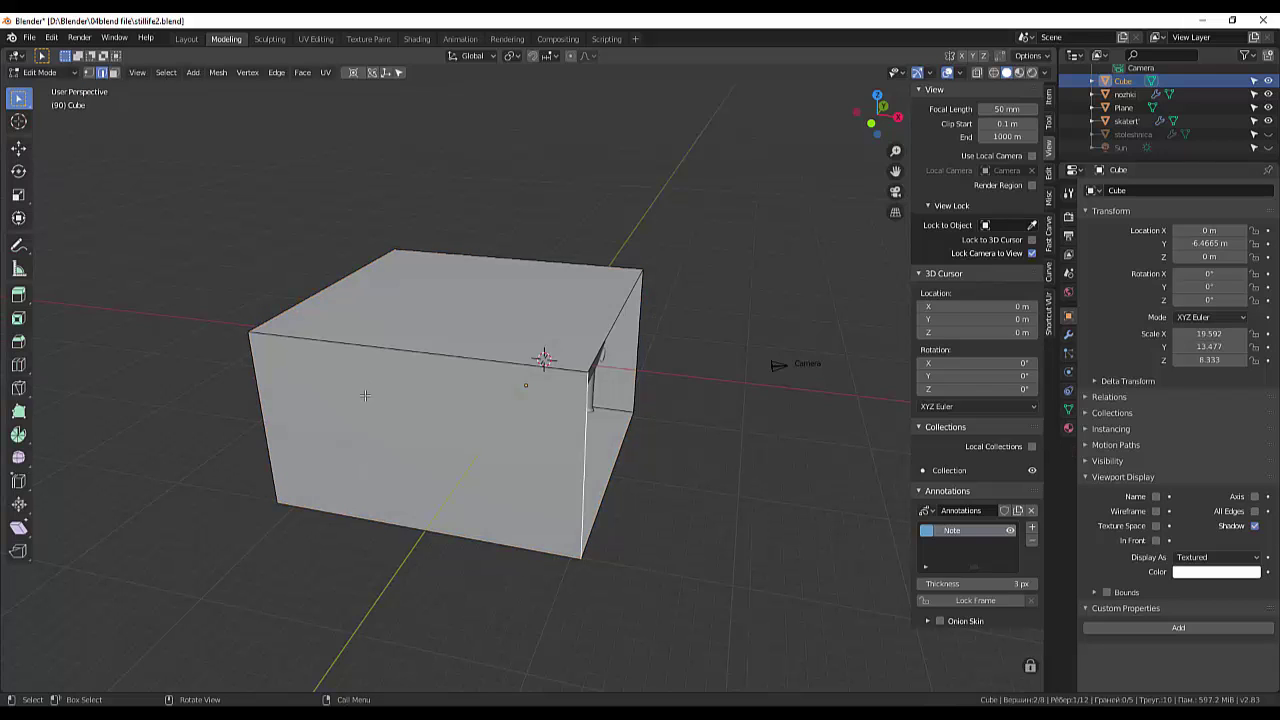
click(378, 364)
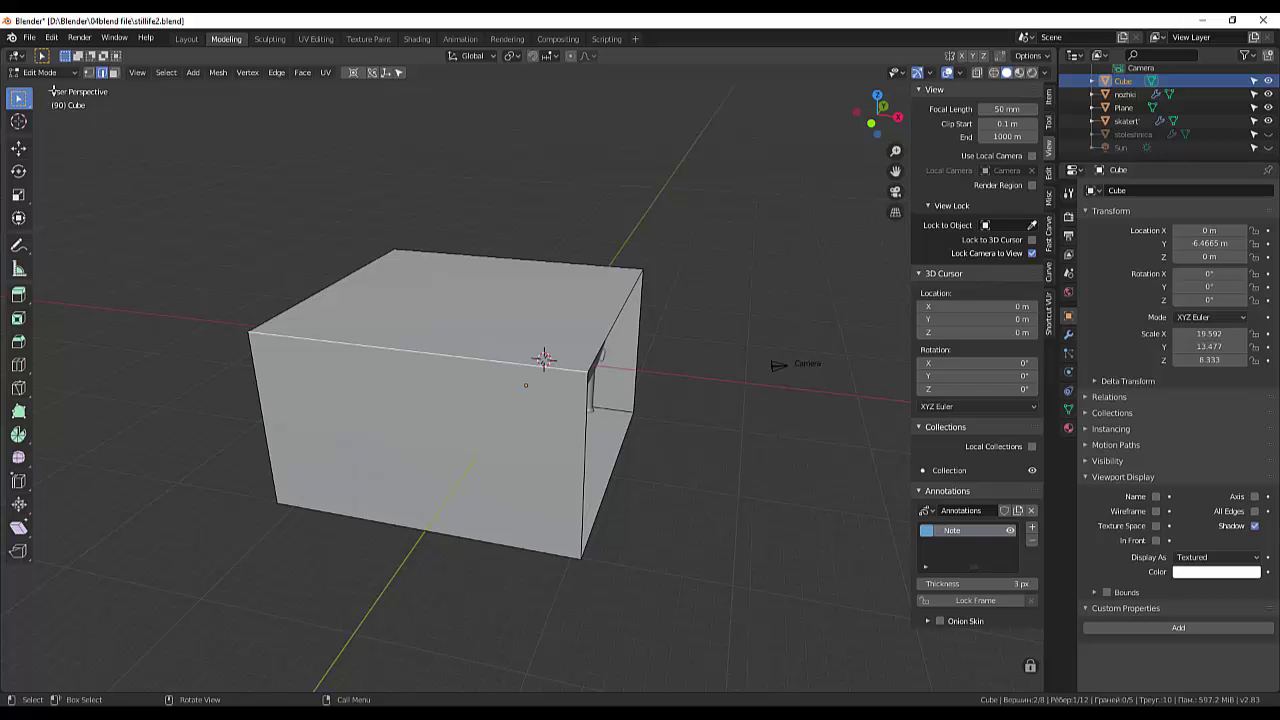
Step: Subdivide the selected top front edge with a single cut
click(38, 72)
click(40, 88)
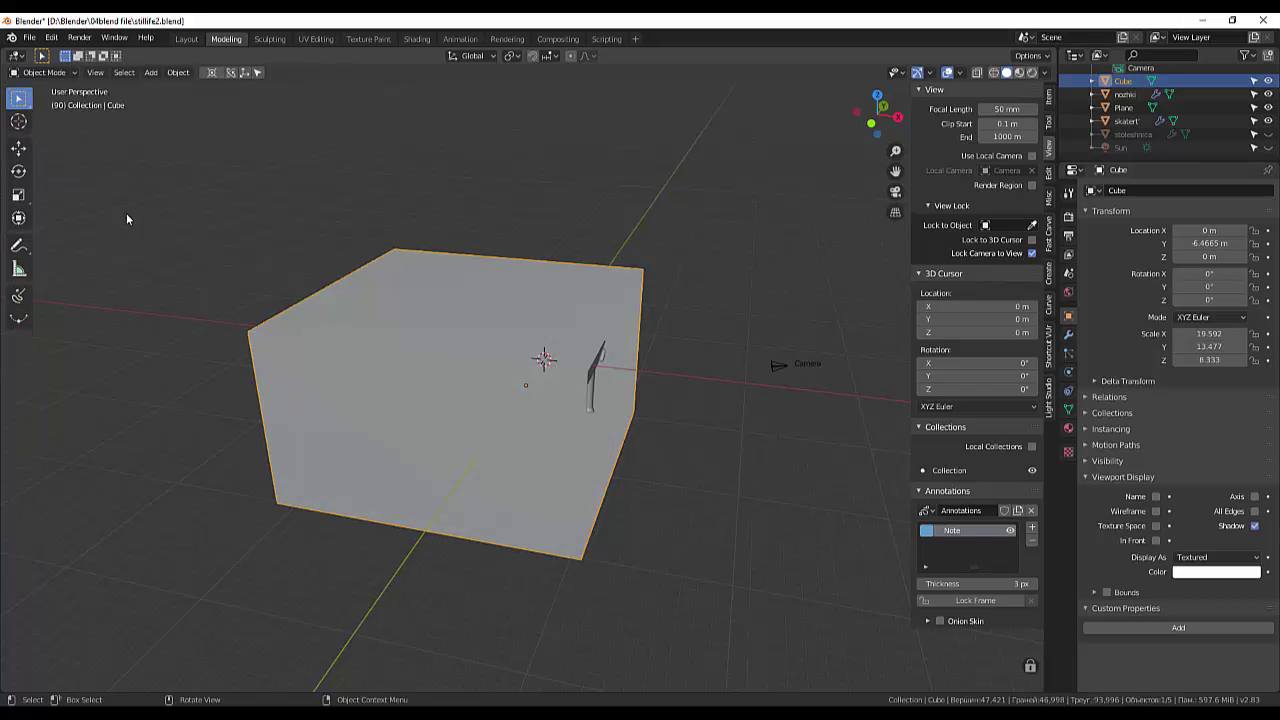
click(38, 72)
click(40, 103)
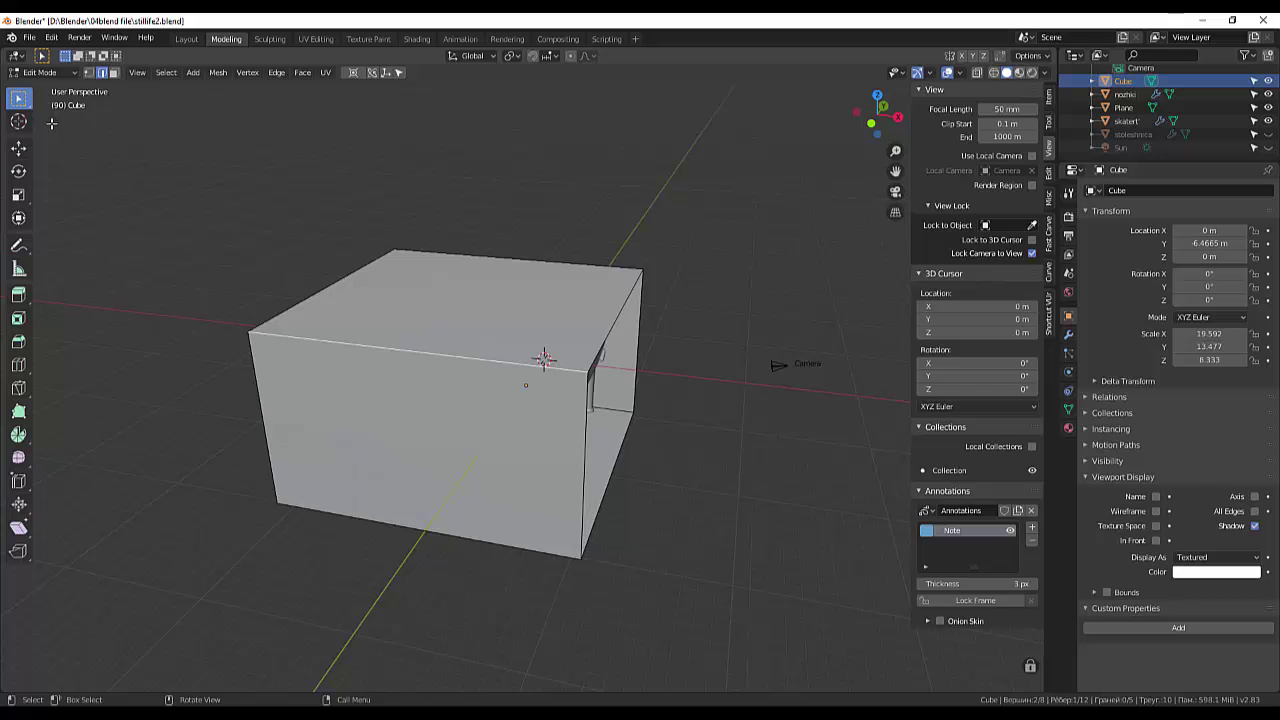
right_click(445, 408)
right_click(461, 376)
click(385, 326)
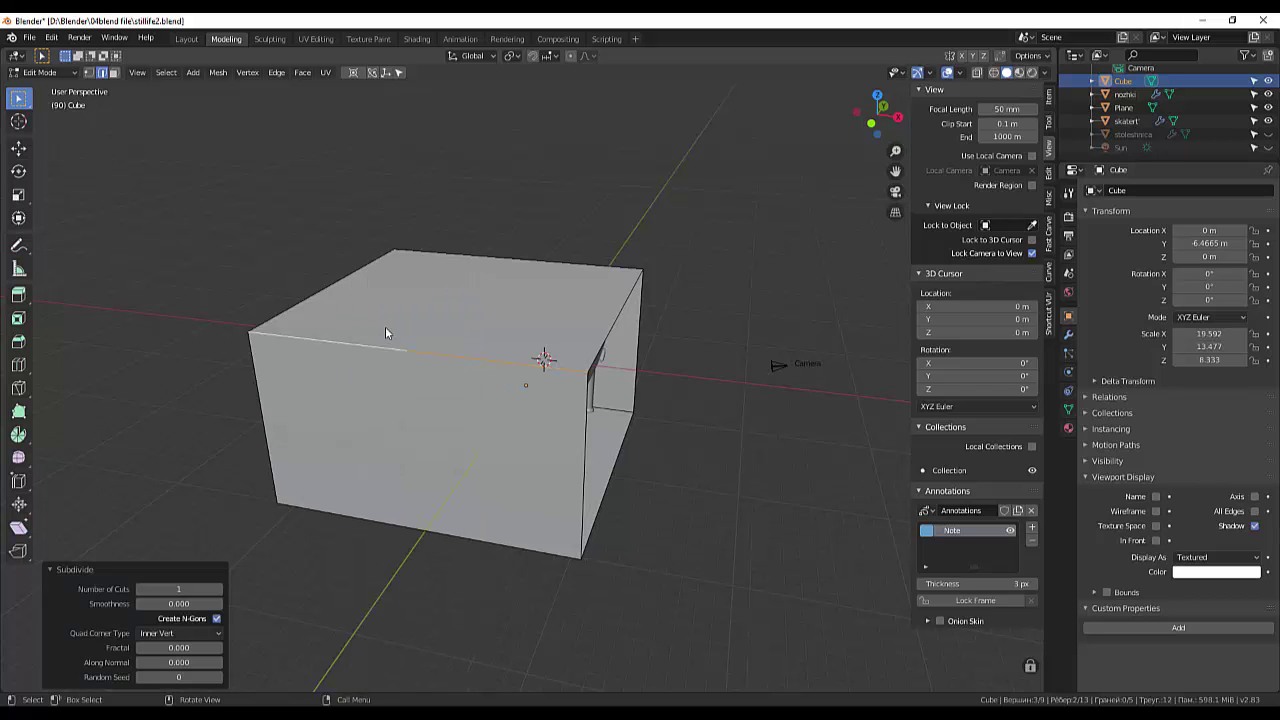
mouse_move(450, 376)
middle_down()
mouse_move(543, 347)
mouse_move(764, 363)
mouse_move(772, 394)
mouse_move(925, 370)
mouse_move(1025, 372)
middle_up()
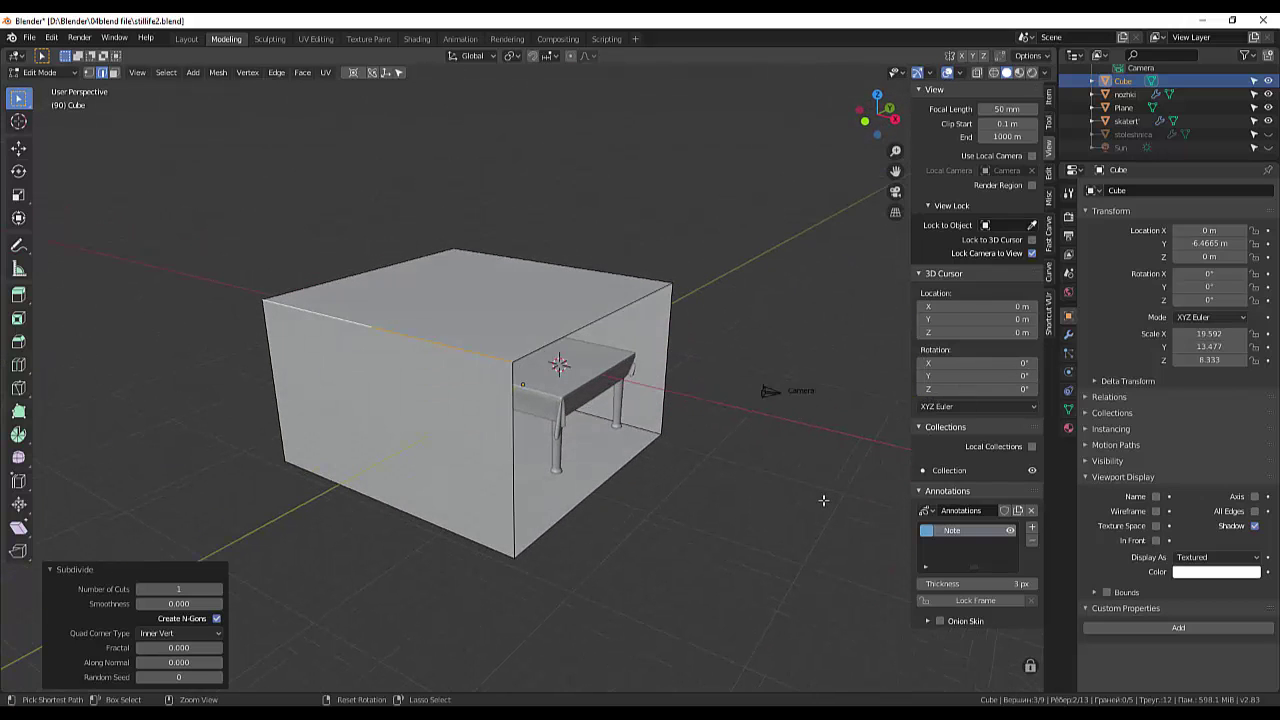
Step: Undo the edge split and add four evenly spaced vertical loop cuts
key(ctrl+z)
click(447, 531)
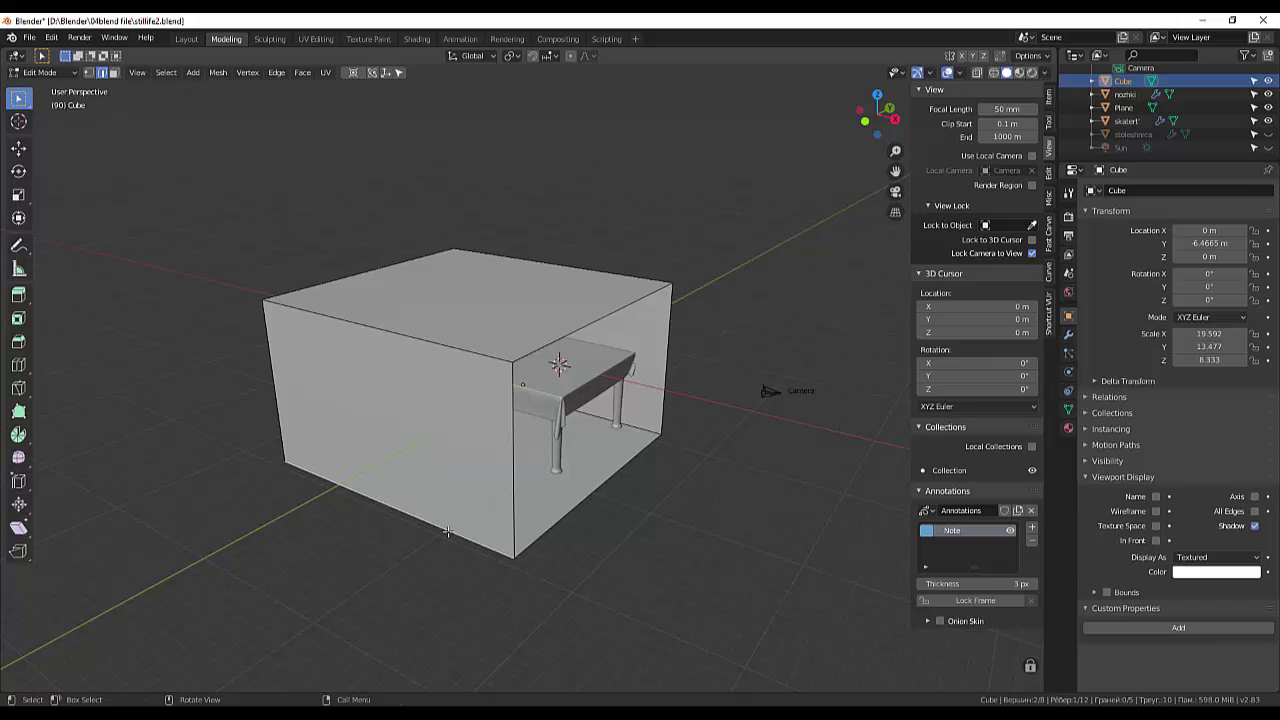
key(ctrl+r)
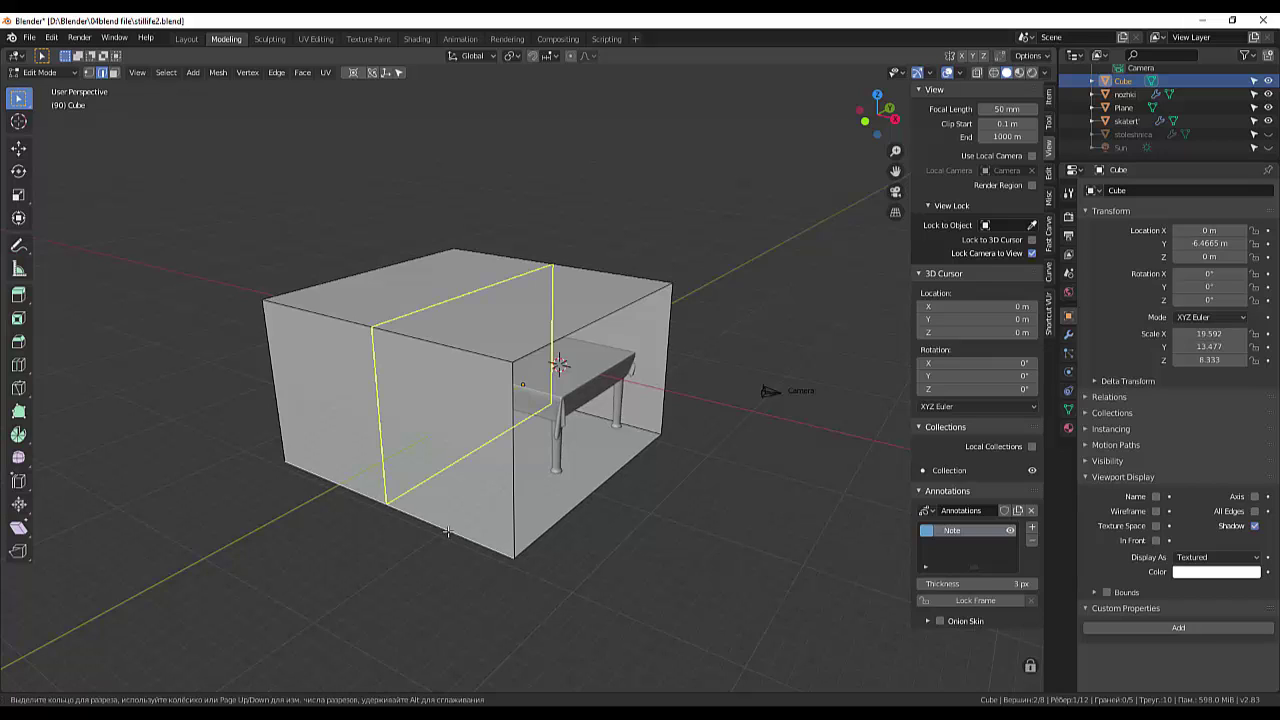
scroll(447, 531, up, 1)
scroll(447, 531, up, 2)
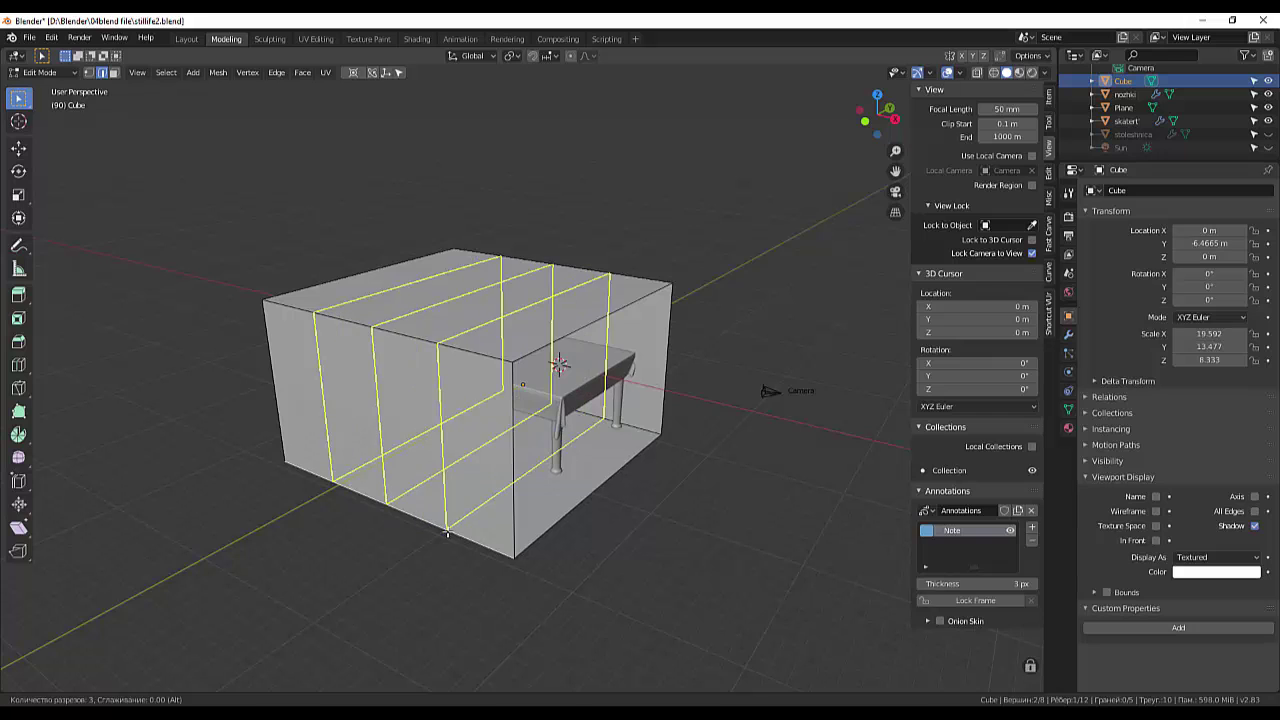
scroll(447, 531, down, 1)
scroll(447, 533, up, 1)
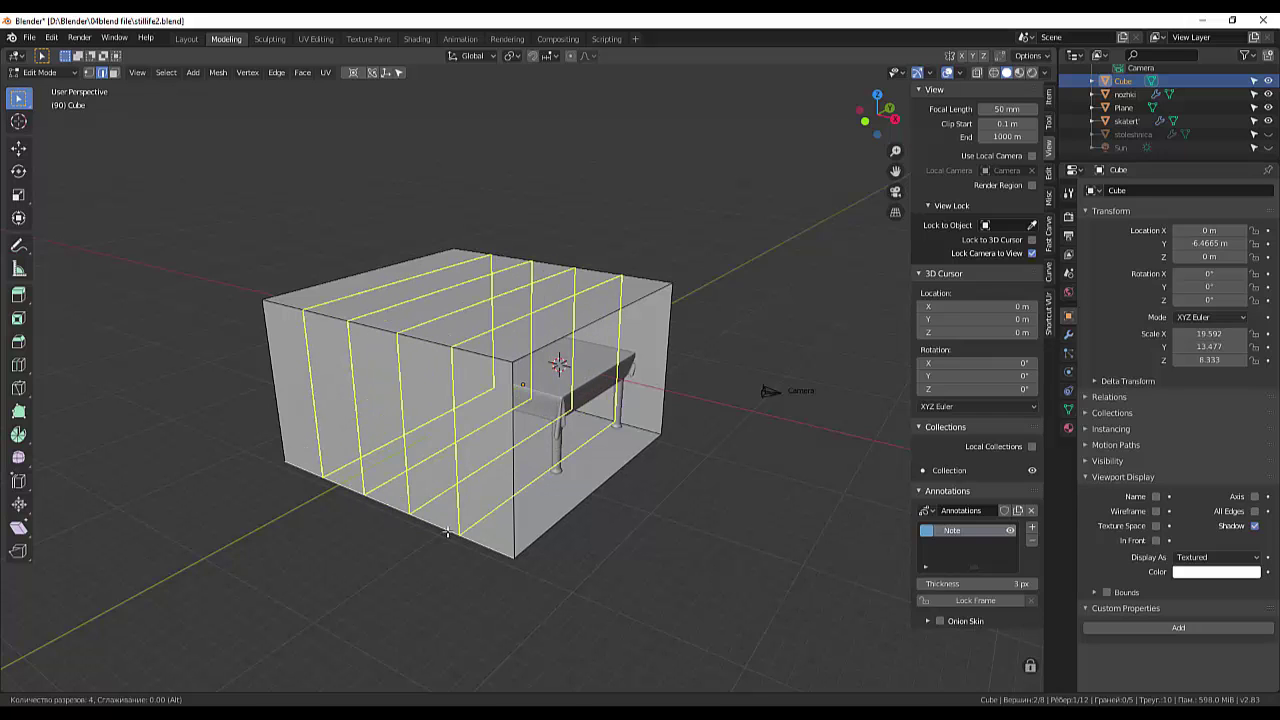
click(447, 531)
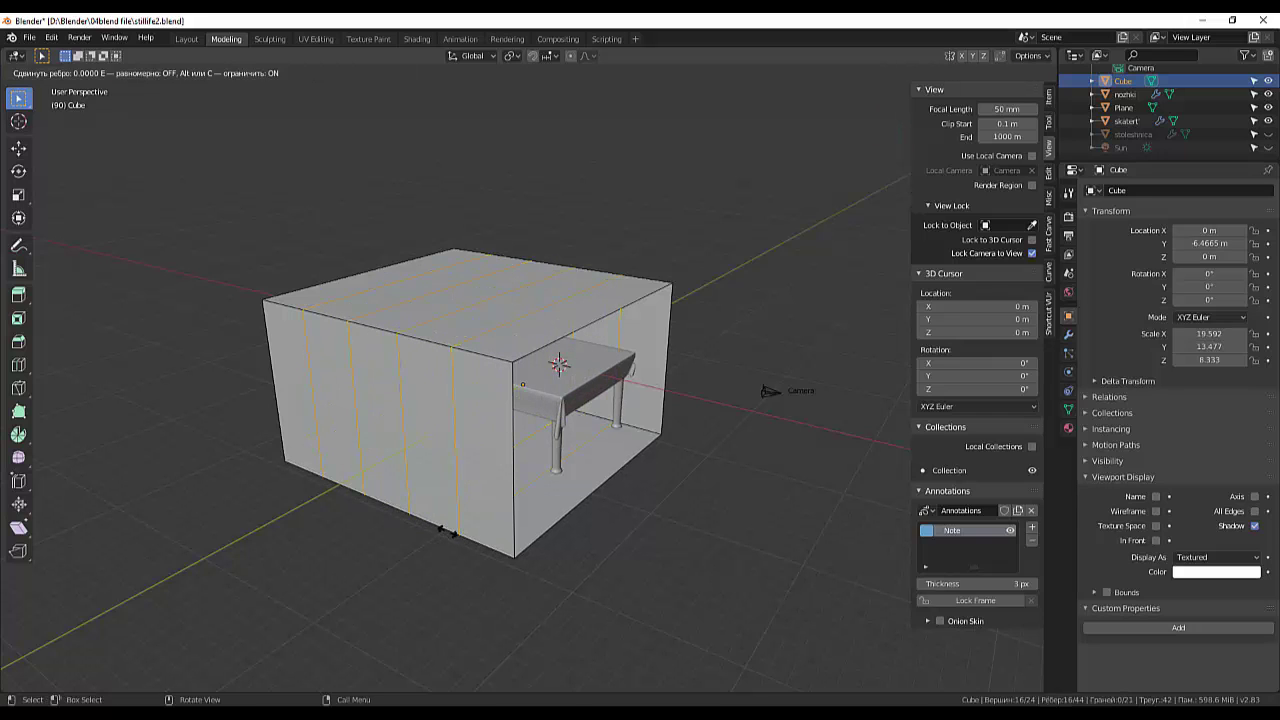
right_click(447, 531)
Step: Add four evenly spaced horizontal loop cuts around the room's walls
middle_drag(558, 516, 631, 442)
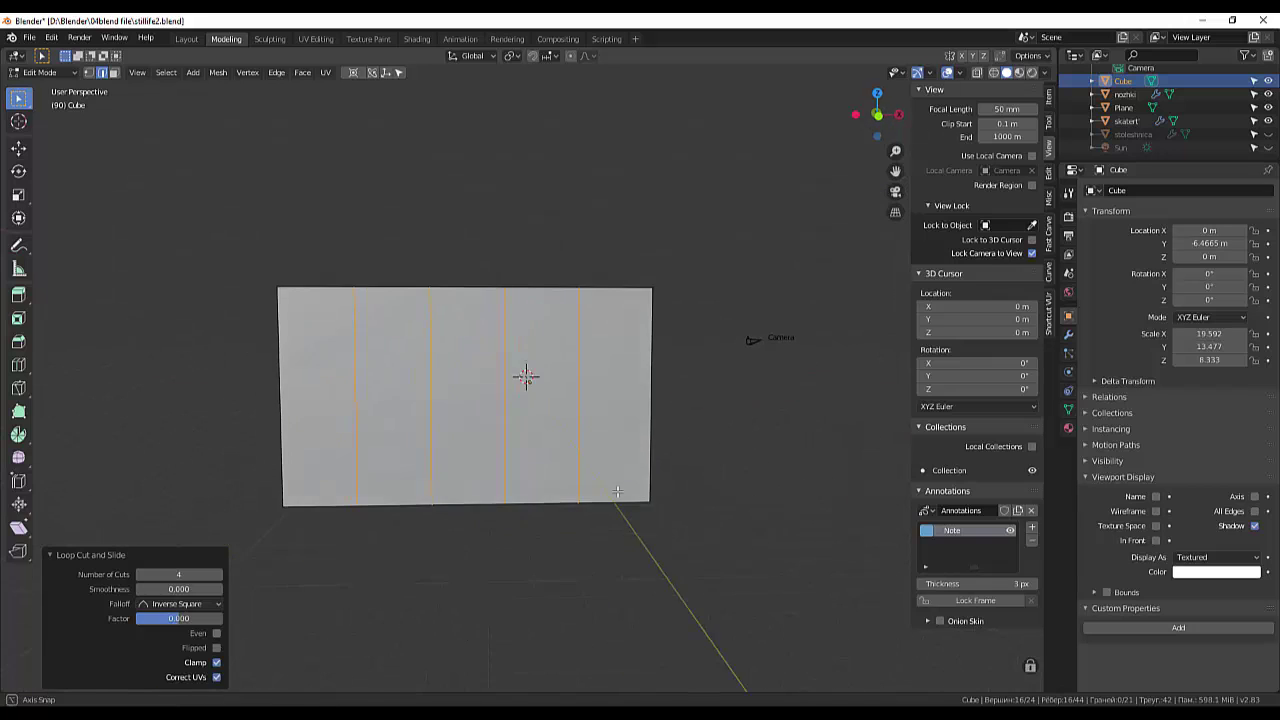
click(639, 424)
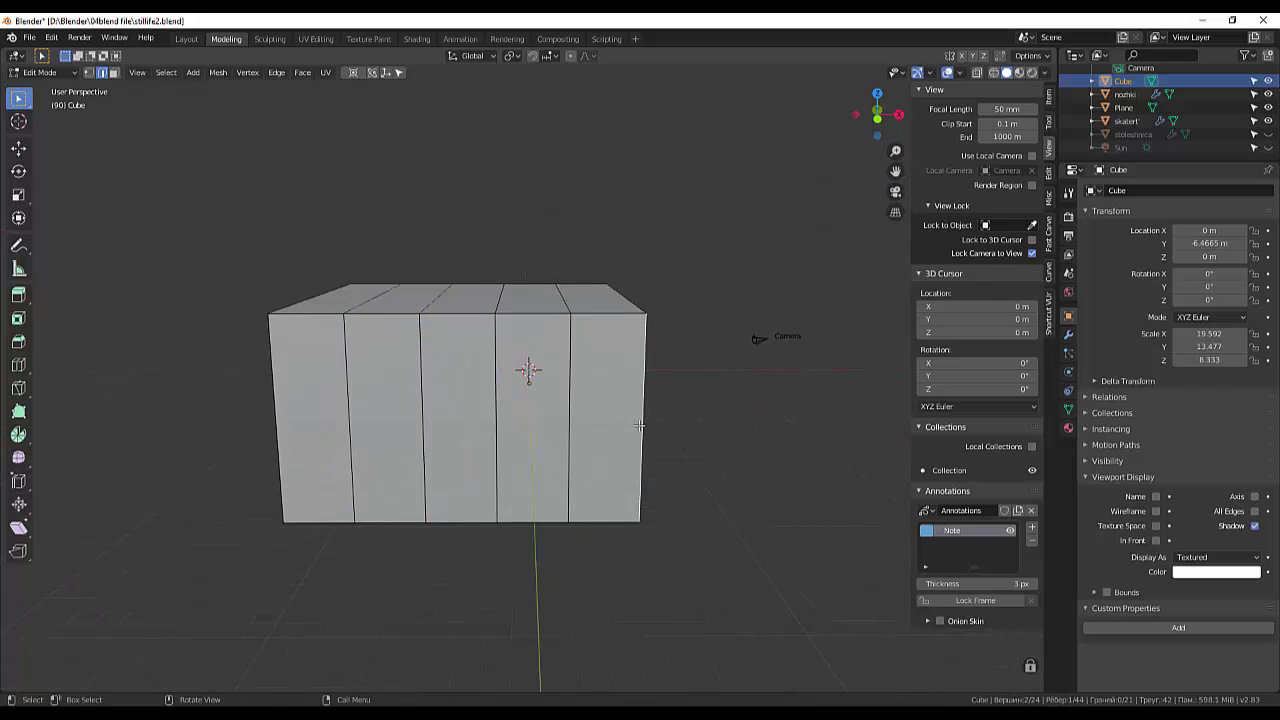
key(ctrl)
key(ctrl+r)
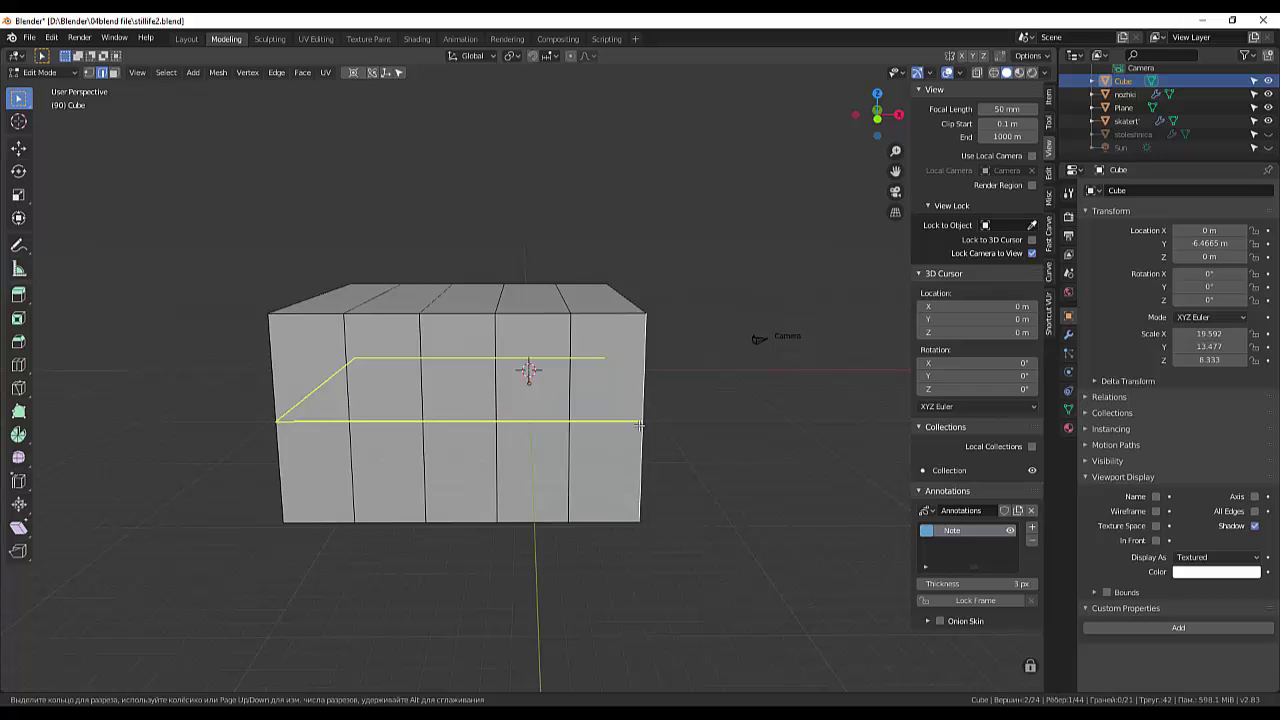
scroll(639, 424, up, 1)
scroll(639, 424, up, 1)
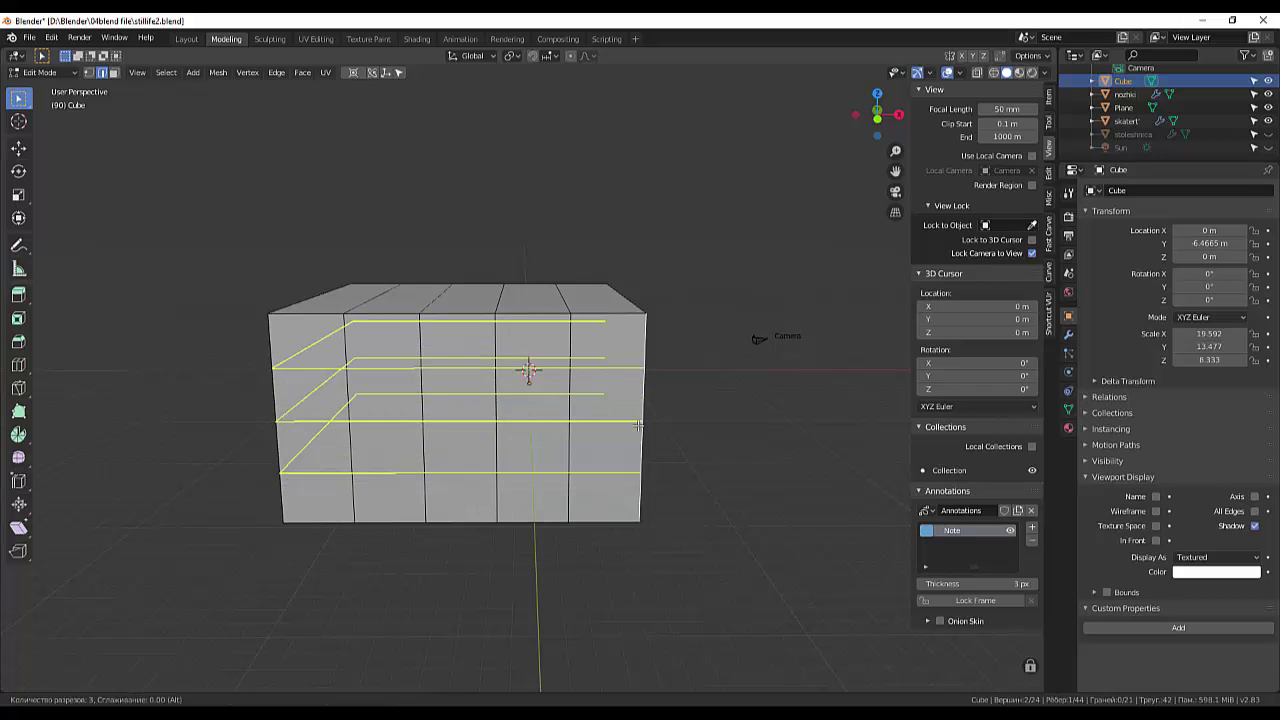
scroll(637, 424, up, 1)
click(637, 424)
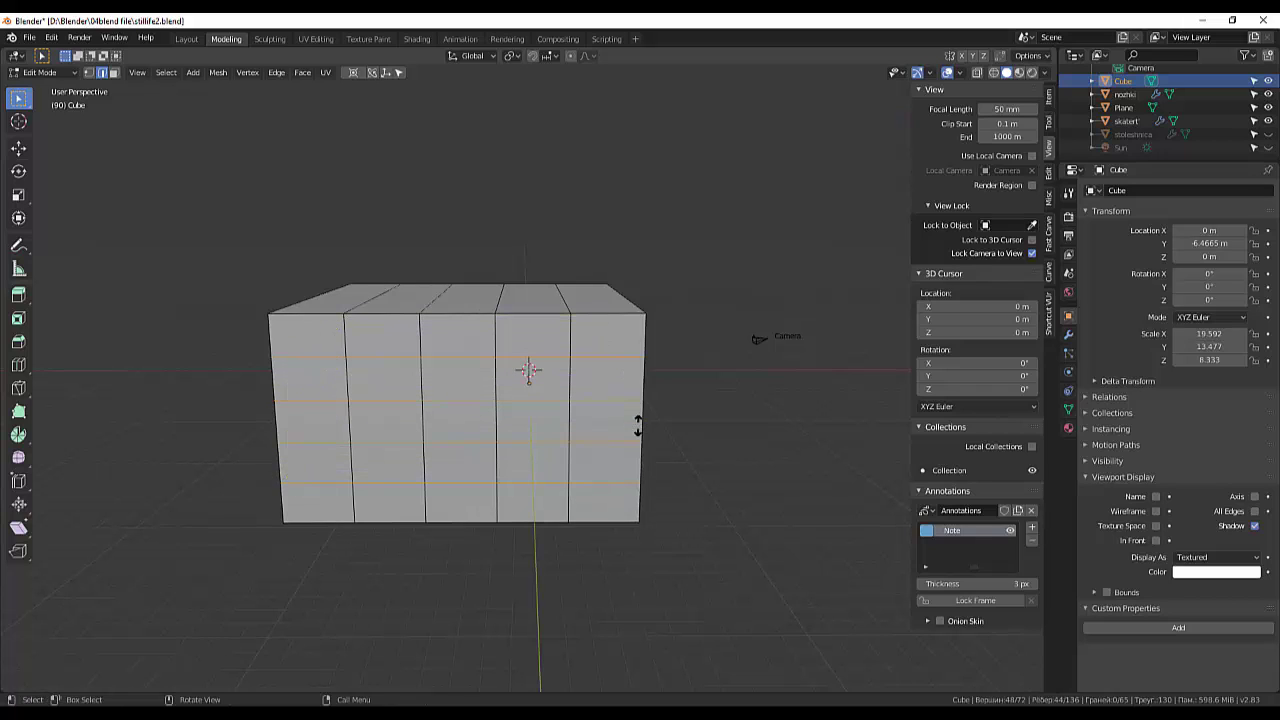
right_click(668, 436)
Step: In face select mode, select two adjacent faces on the left side wall
mouse_move(726, 443)
middle_down()
mouse_move(714, 498)
mouse_move(739, 472)
mouse_move(383, 446)
middle_up()
click(317, 390)
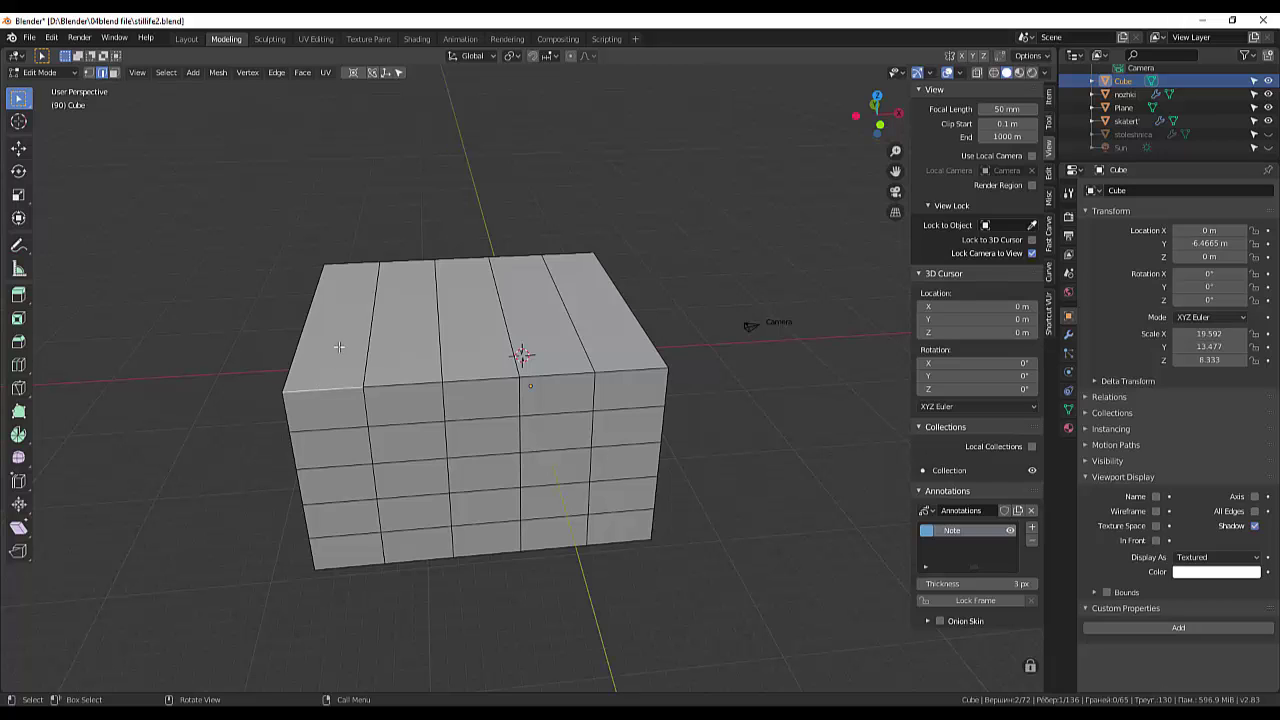
click(390, 408)
click(114, 72)
click(424, 445)
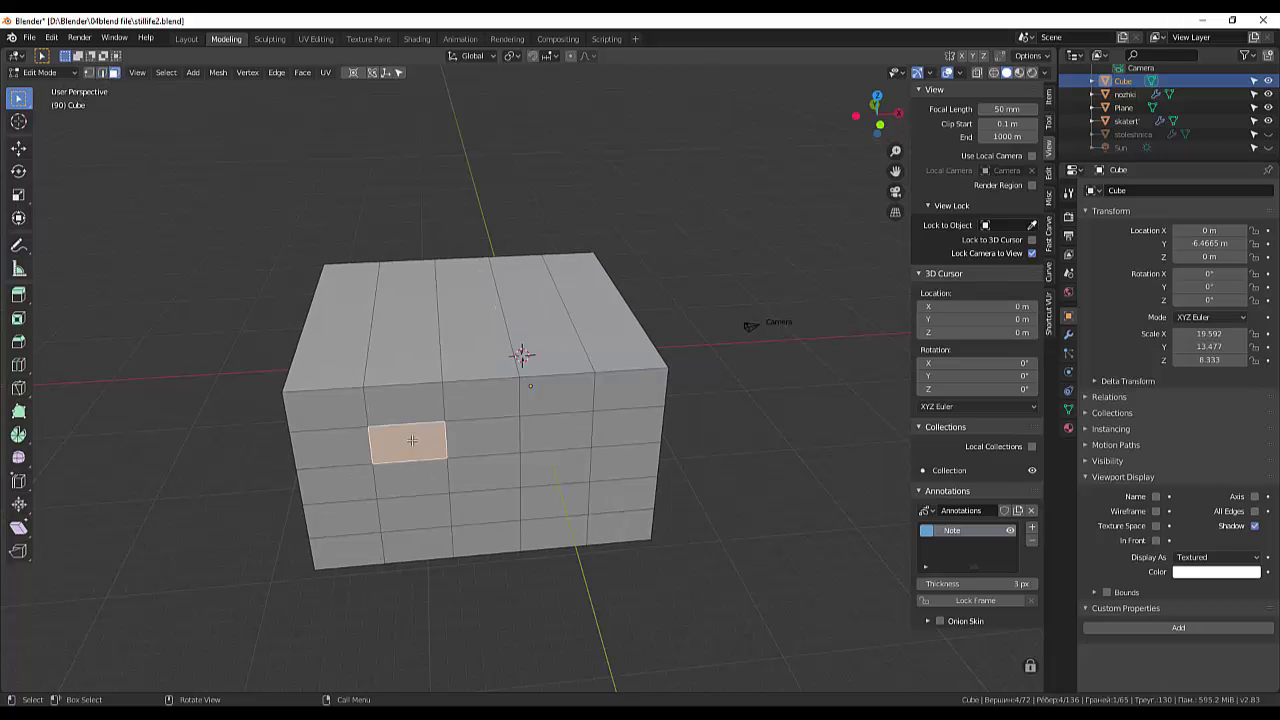
shift+click(470, 440)
mouse_move(509, 477)
middle_down()
mouse_move(335, 441)
mouse_move(622, 257)
middle_up()
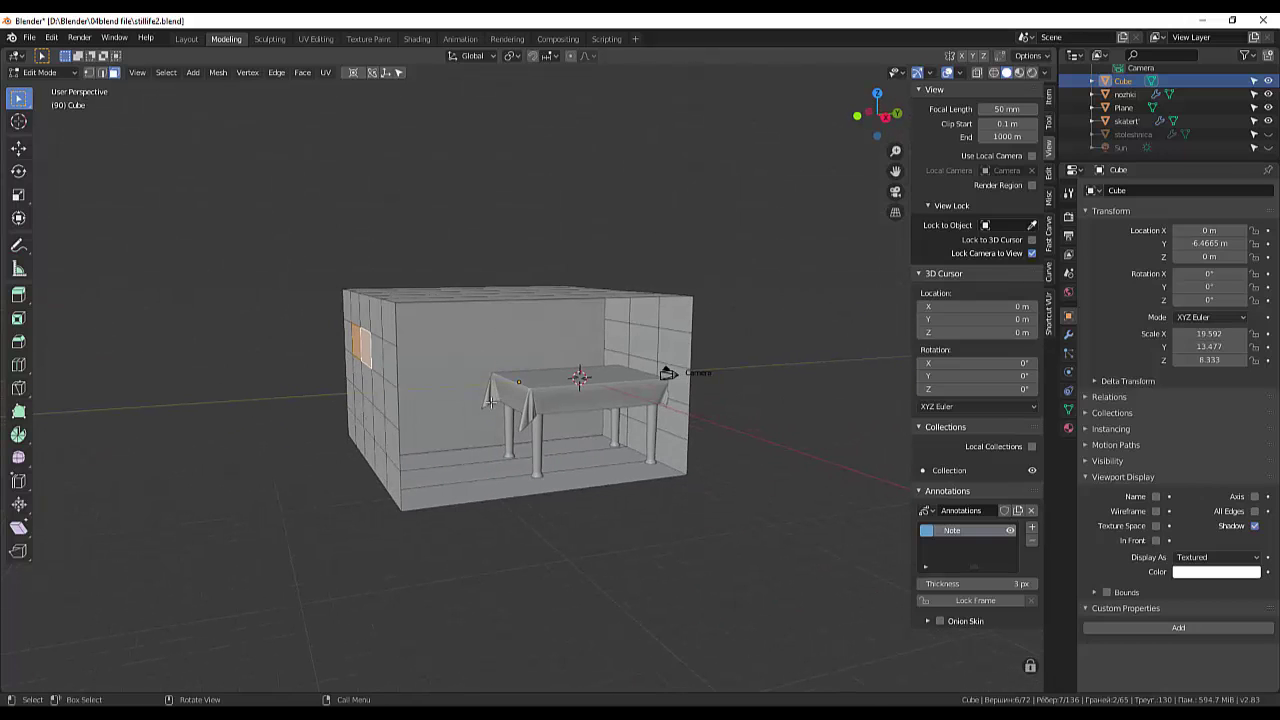
middle_drag(565, 415, 591, 422)
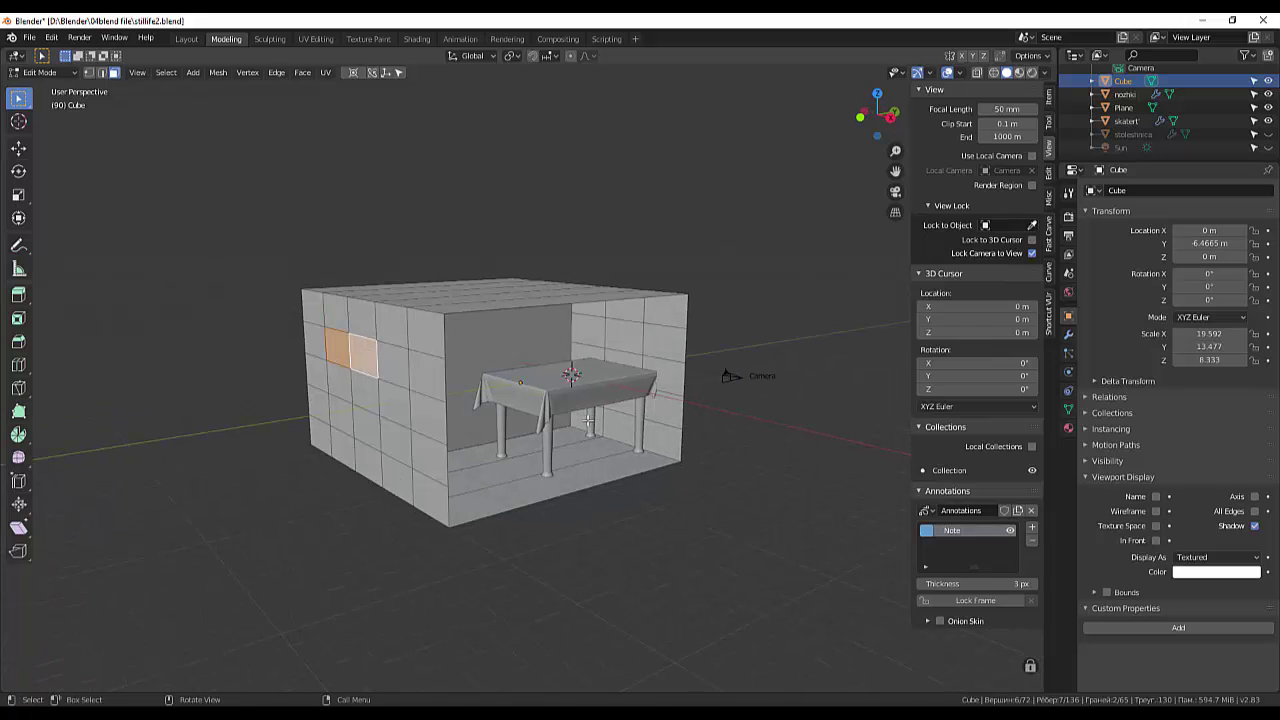
Step: Delete the two selected left-wall faces to form a window beside the table
key(x)
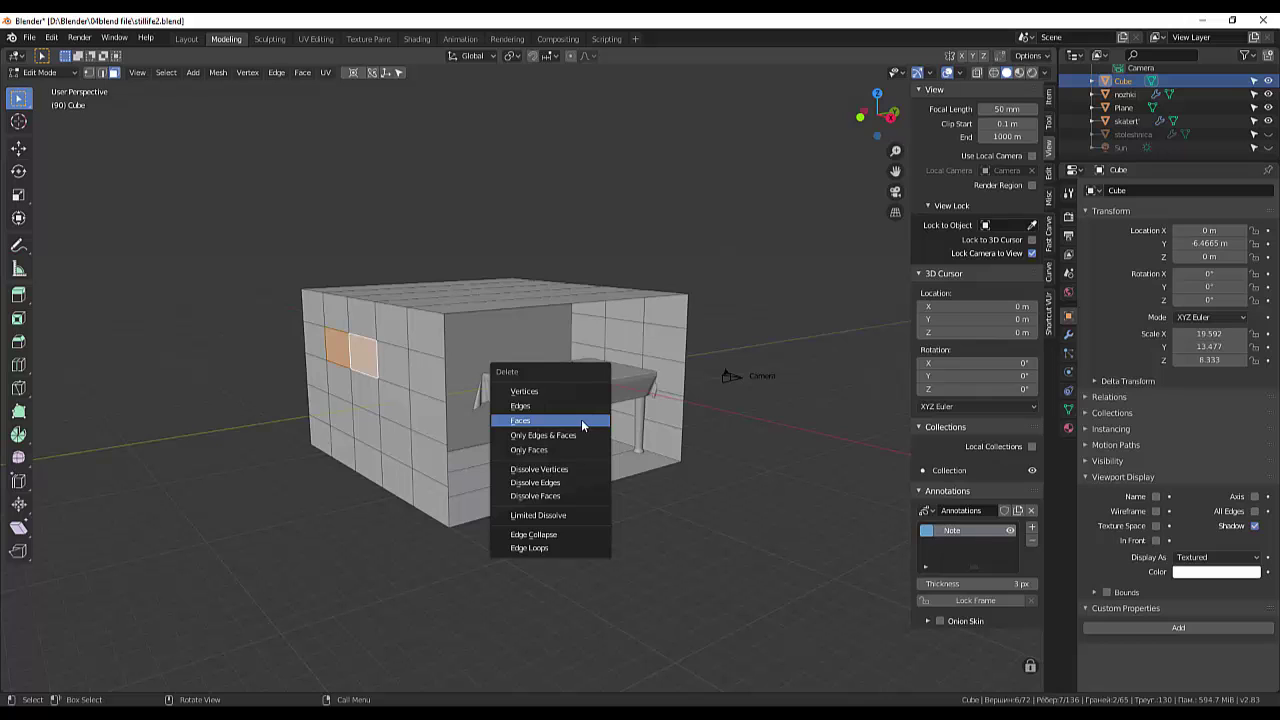
click(564, 419)
middle_drag(564, 417, 536, 428)
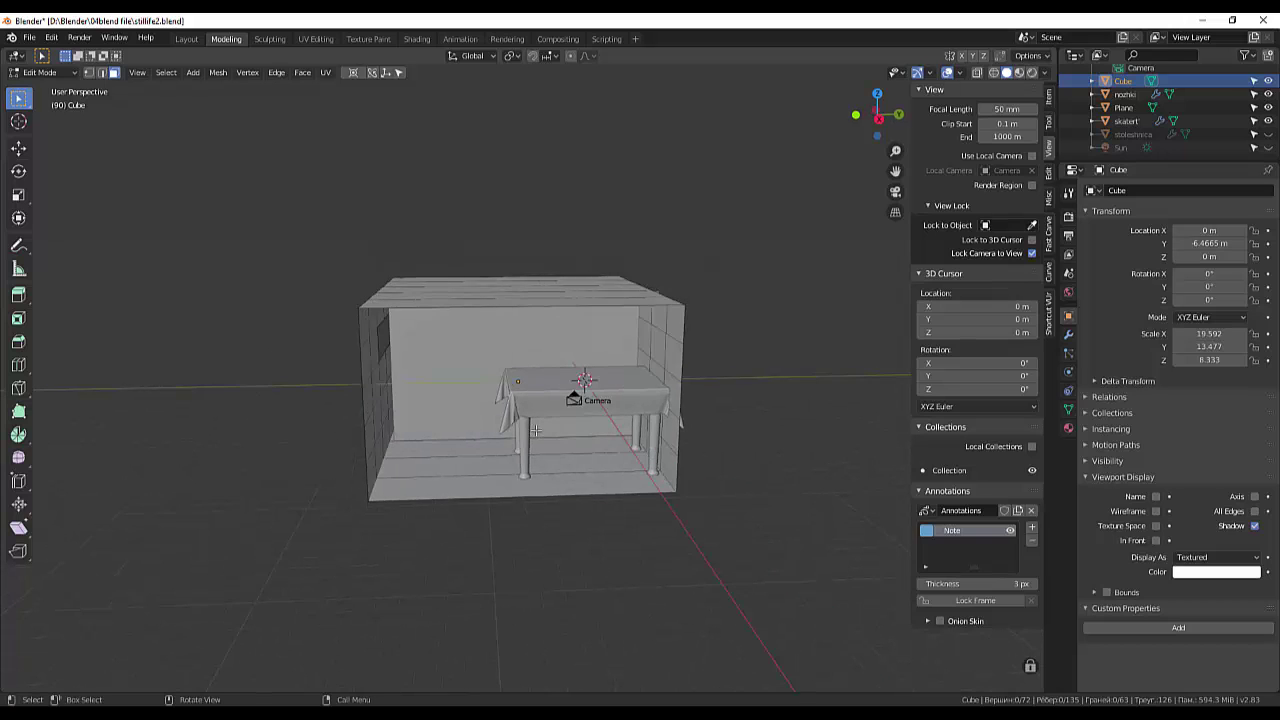
scroll(536, 428, up, 3)
scroll(535, 430, down, 1)
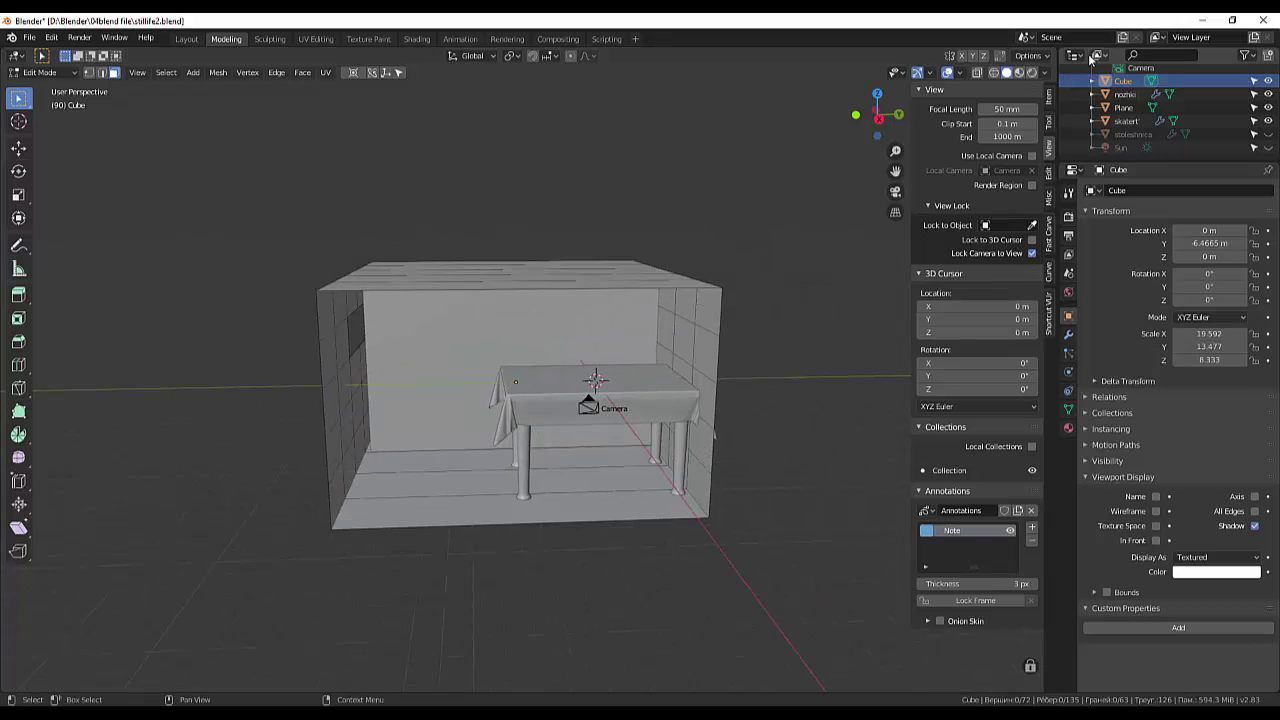
Step: Preview the room in Rendered shading with the Sun unhidden, lighting it through the window
click(1032, 74)
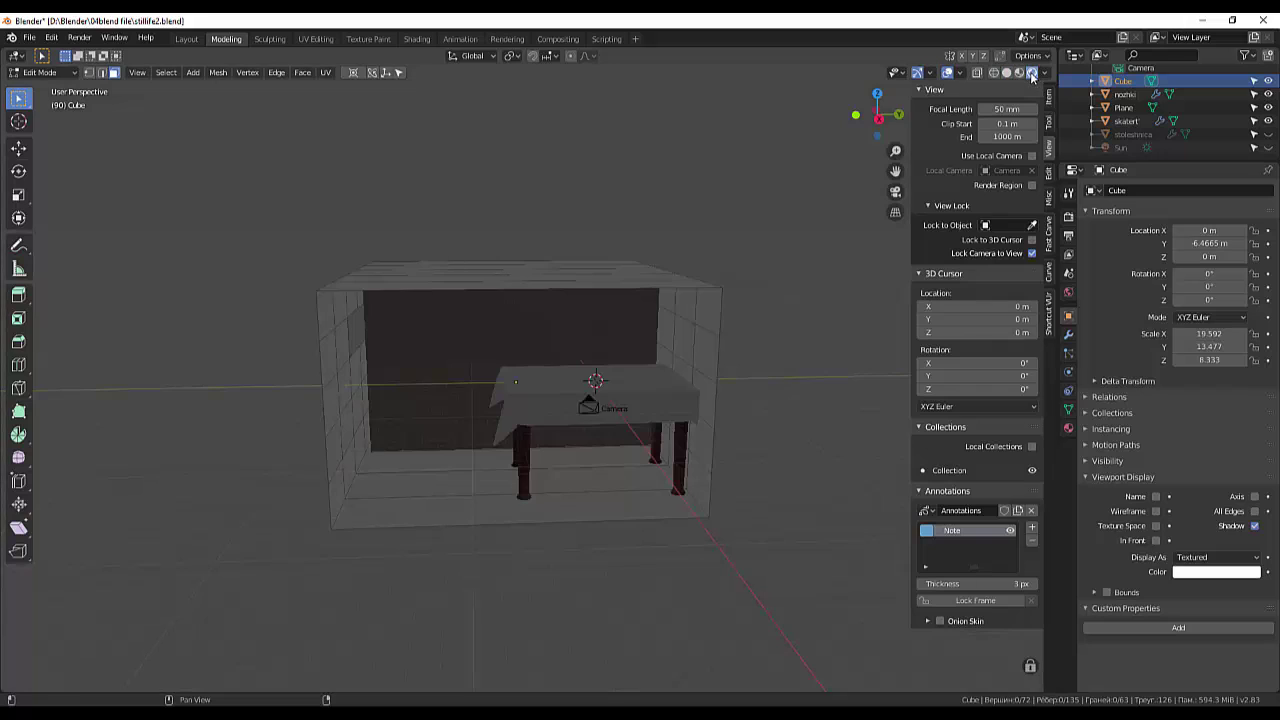
click(1267, 148)
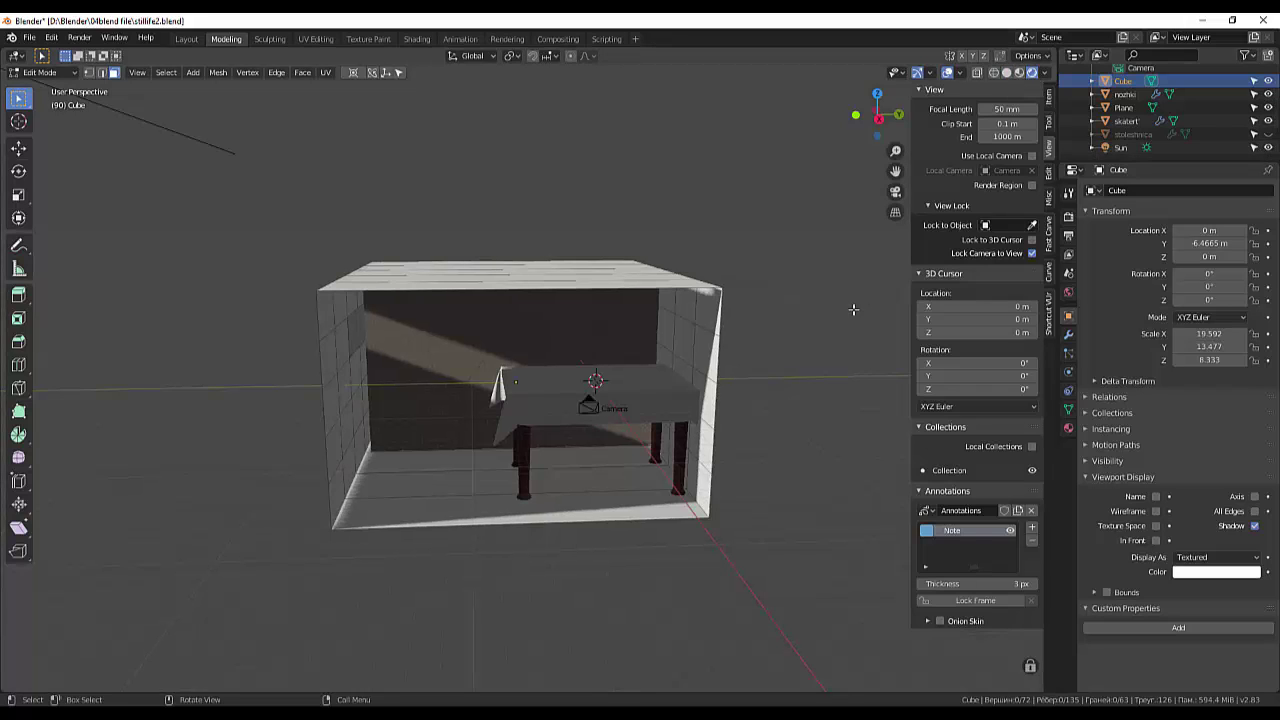
mouse_move(840, 310)
middle_down()
mouse_move(853, 294)
mouse_move(1052, 293)
mouse_move(1016, 313)
mouse_move(963, 300)
mouse_move(806, 307)
mouse_move(963, 316)
middle_up()
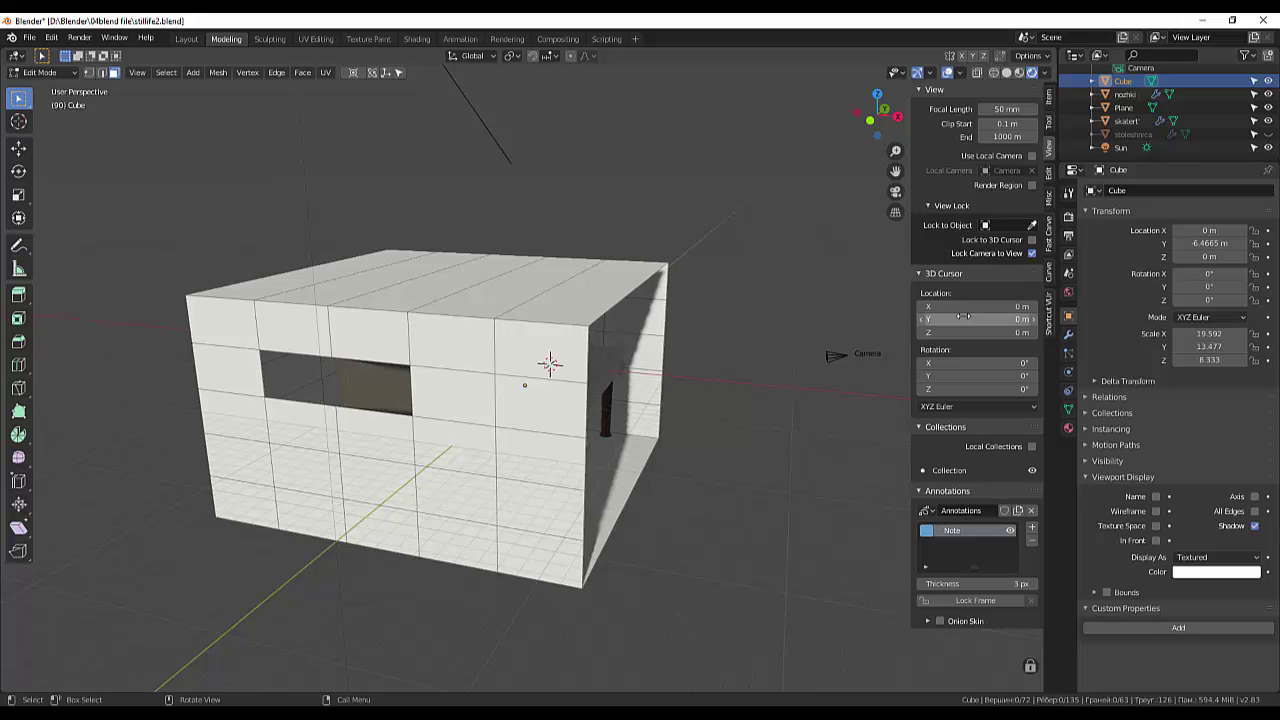
Step: Fill the front-wall window hole with F, select the new face, and return to Object Mode
key(f)
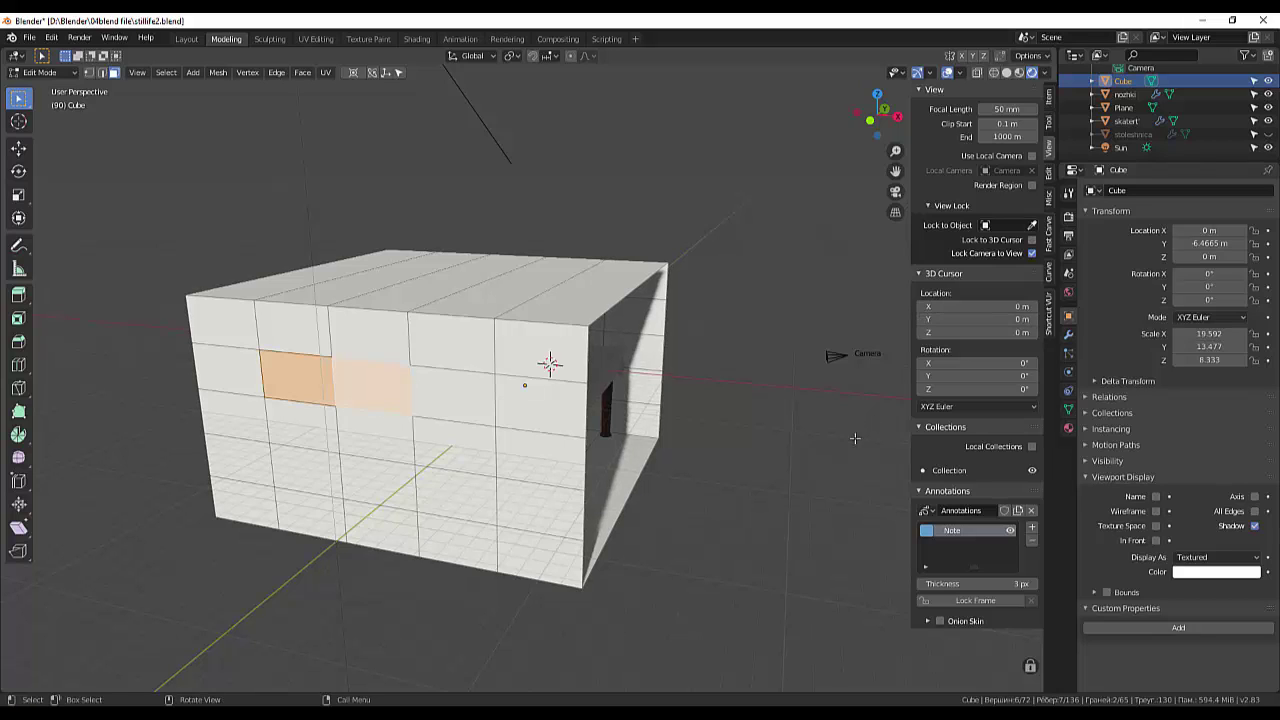
click(823, 445)
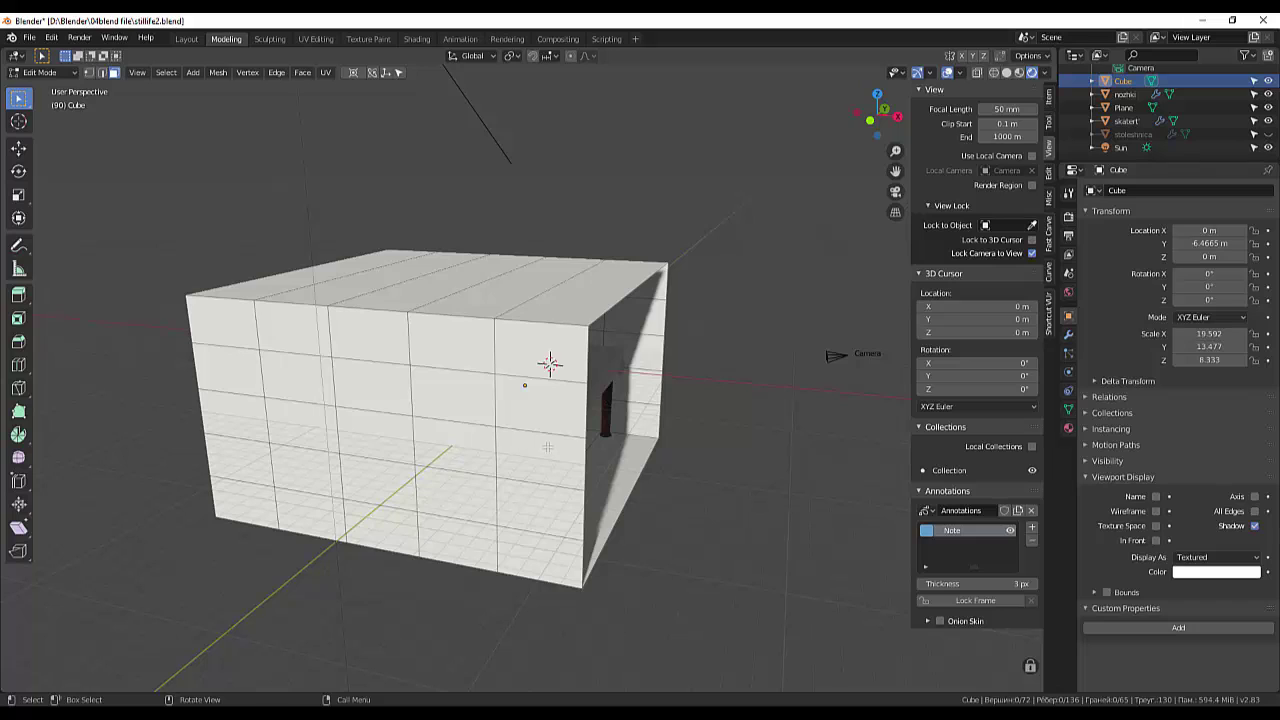
click(16, 55)
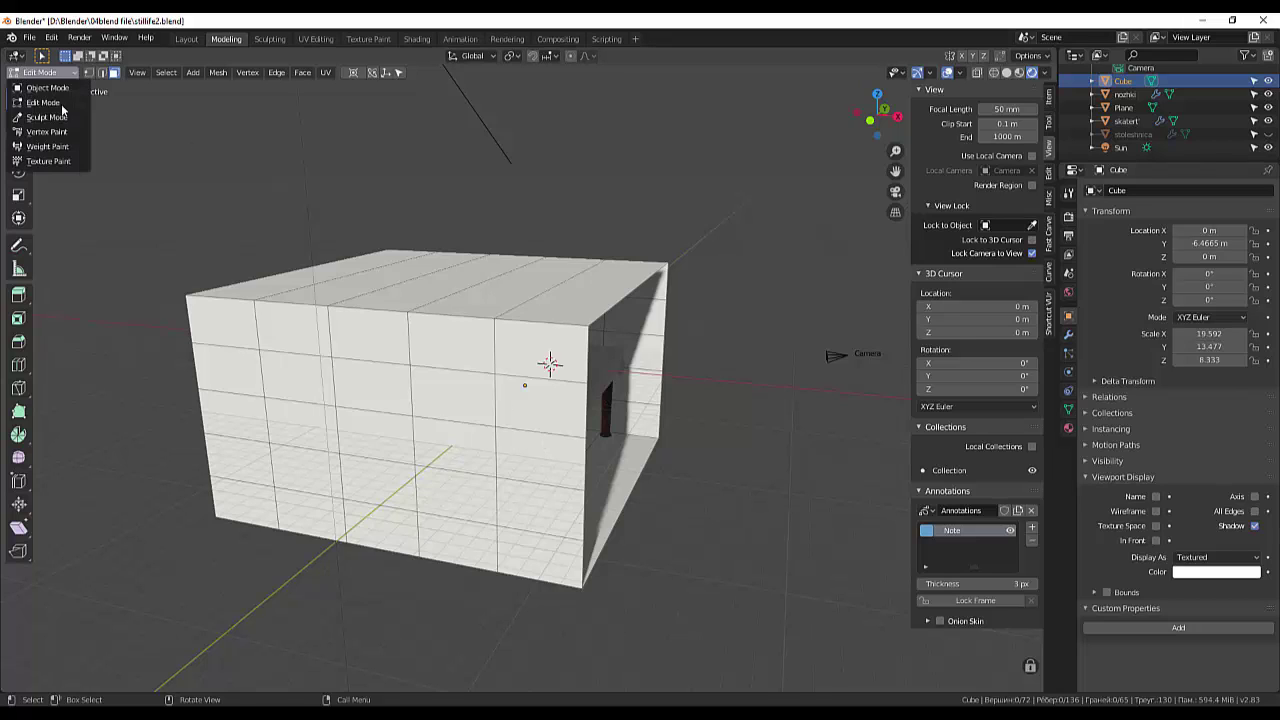
click(378, 396)
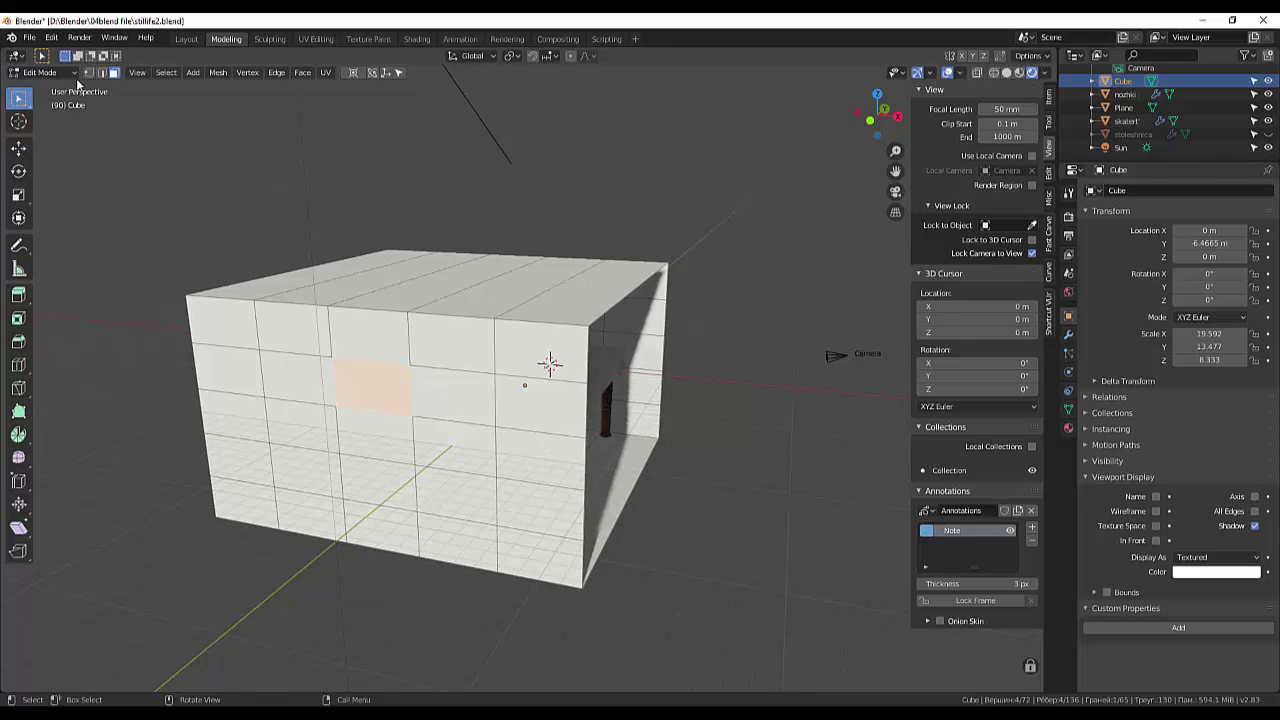
click(76, 86)
click(40, 74)
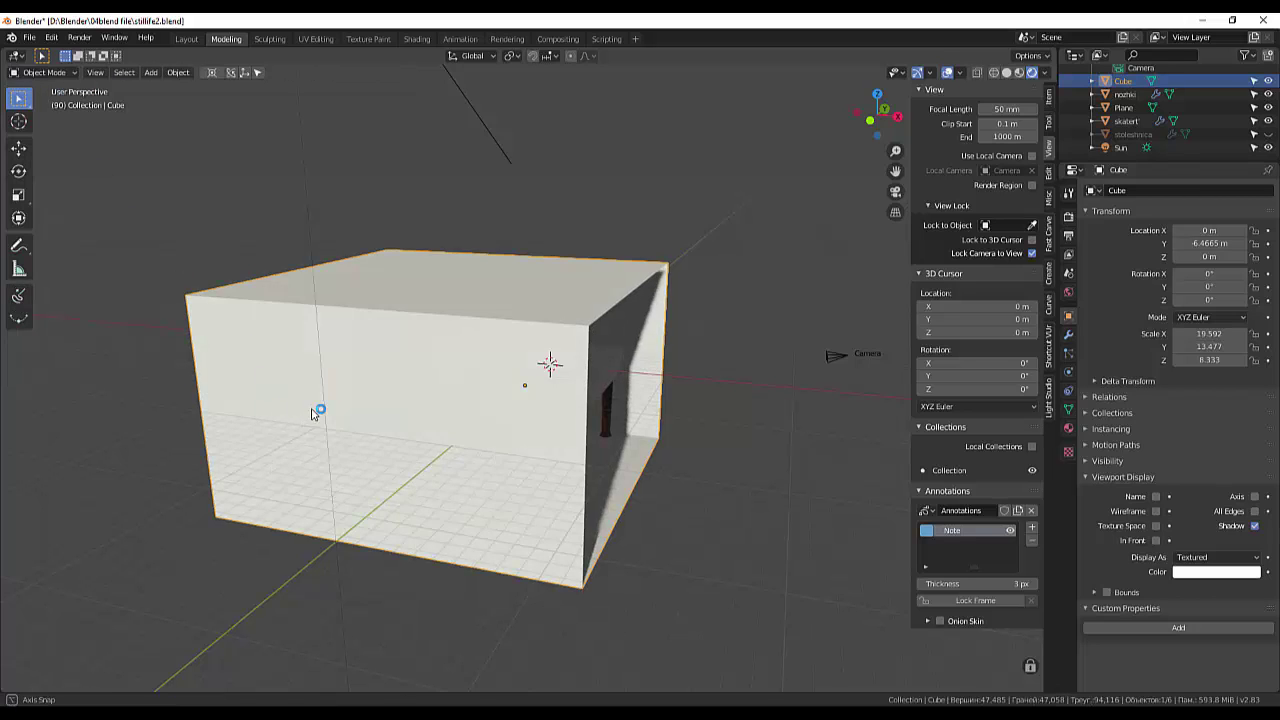
Step: In wireframe view, move the room box 11 m along X around the table
middle_drag(313, 412, 406, 386)
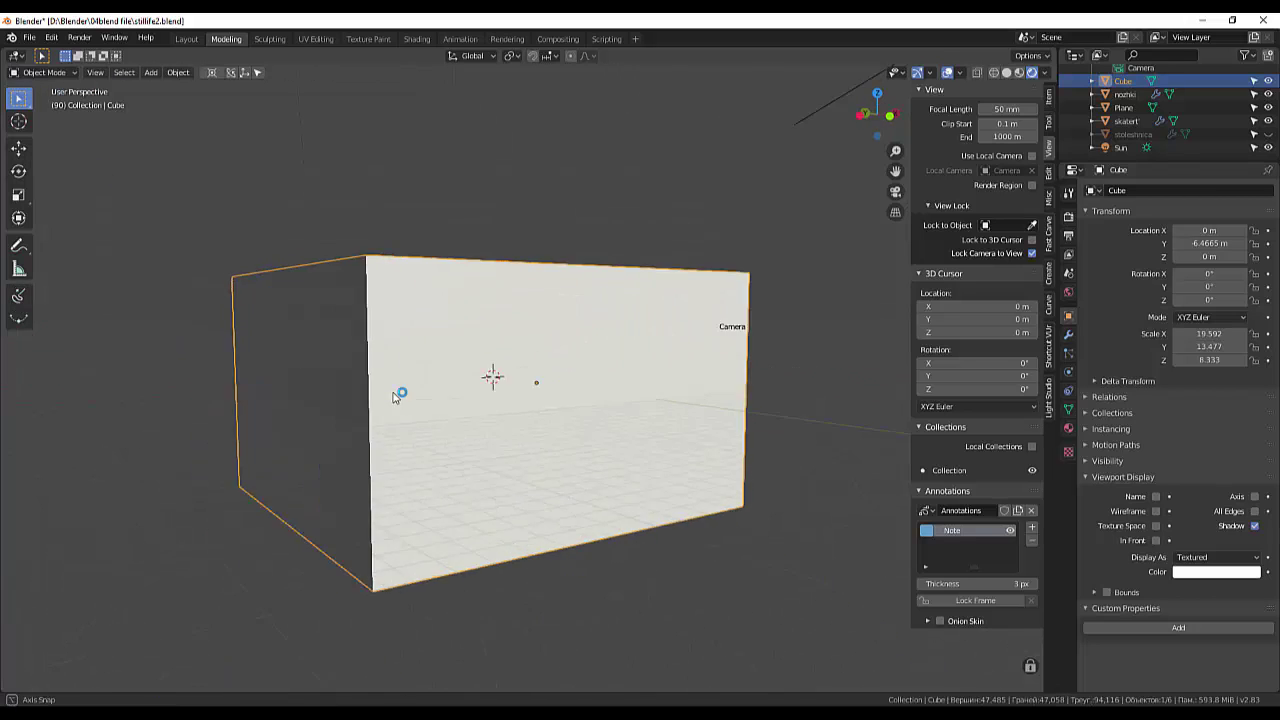
click(979, 72)
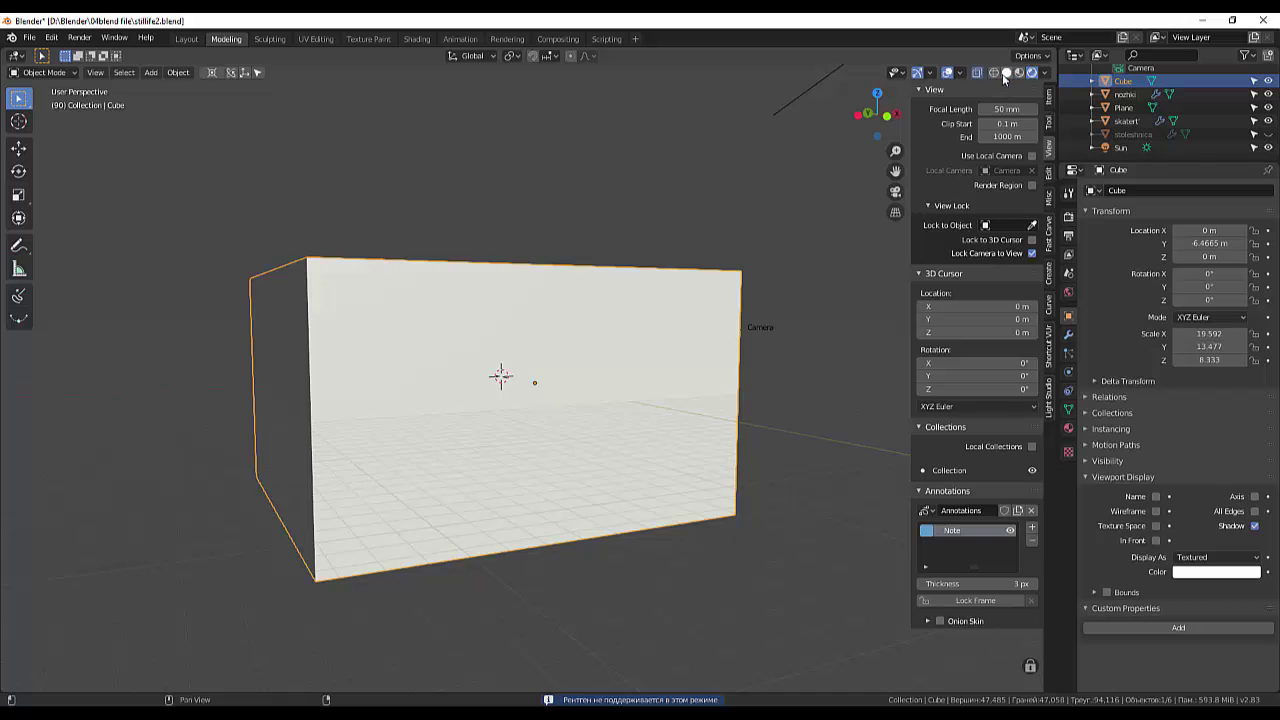
click(993, 73)
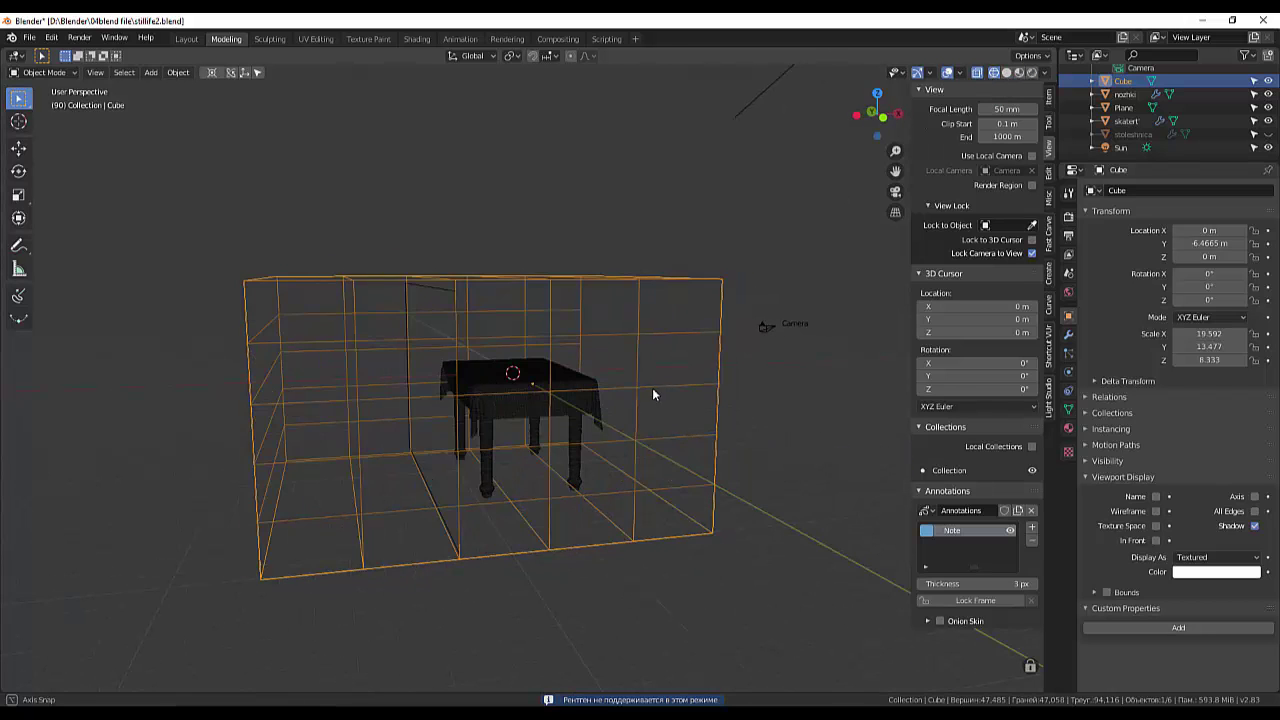
middle_drag(652, 394, 643, 394)
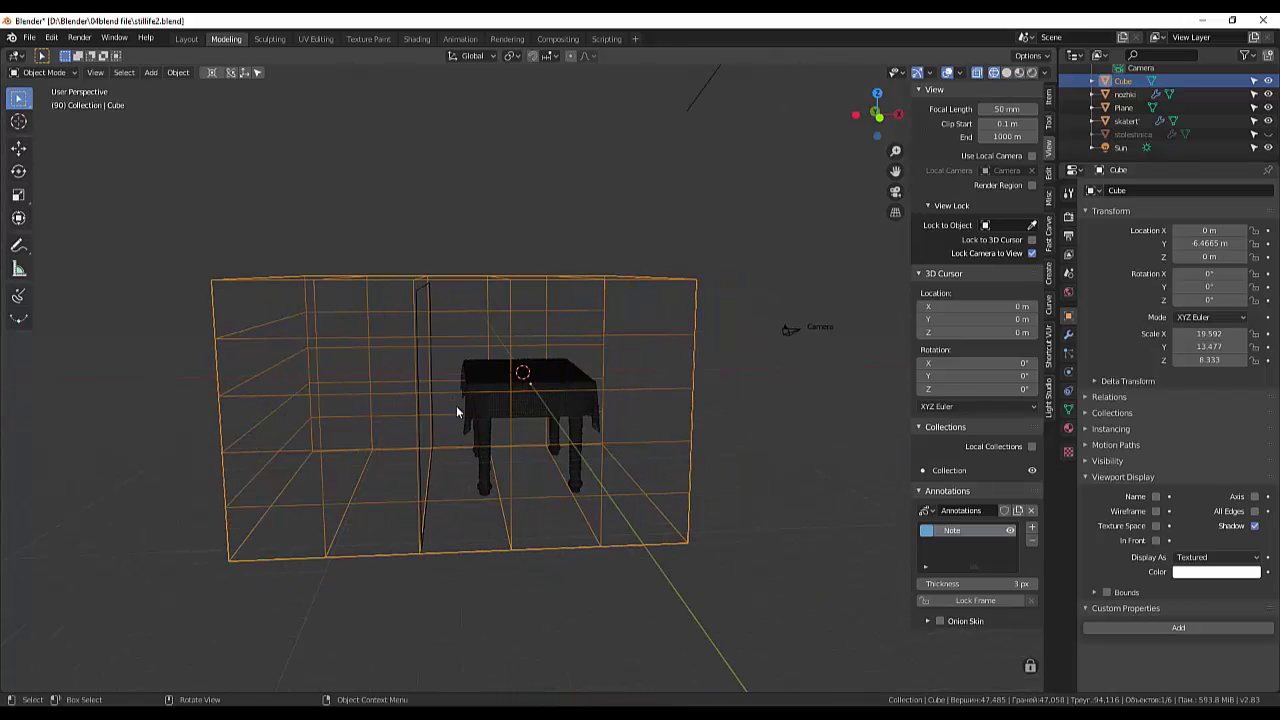
key(g)
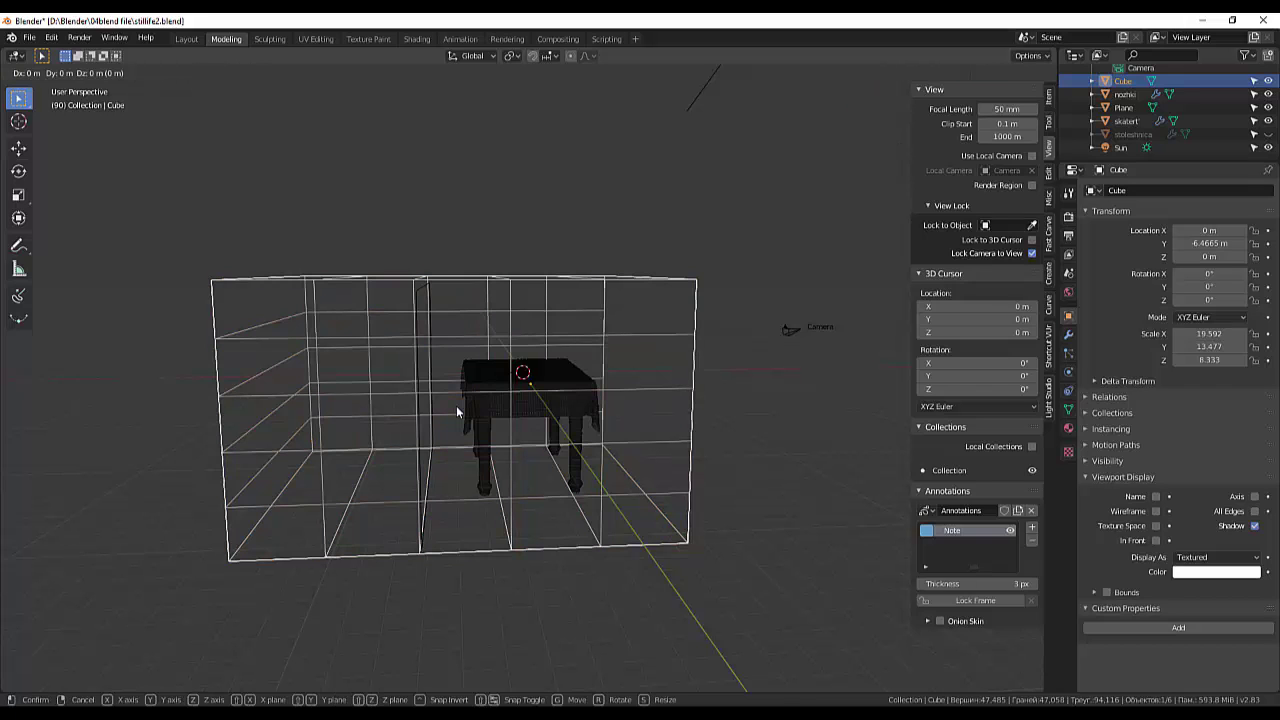
key(x)
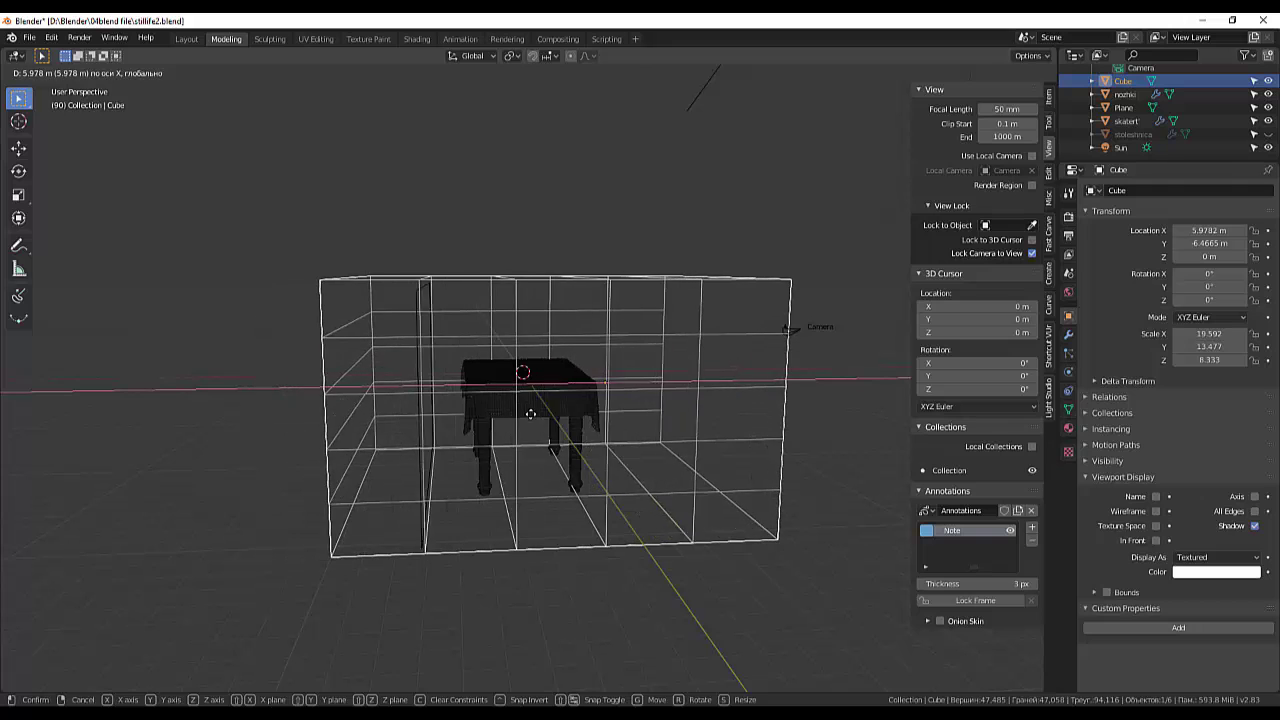
click(592, 422)
Step: Turn off see-through walls and preview the room in Rendered shading
mouse_move(592, 433)
middle_down()
mouse_move(444, 447)
mouse_move(472, 423)
mouse_move(453, 434)
middle_up()
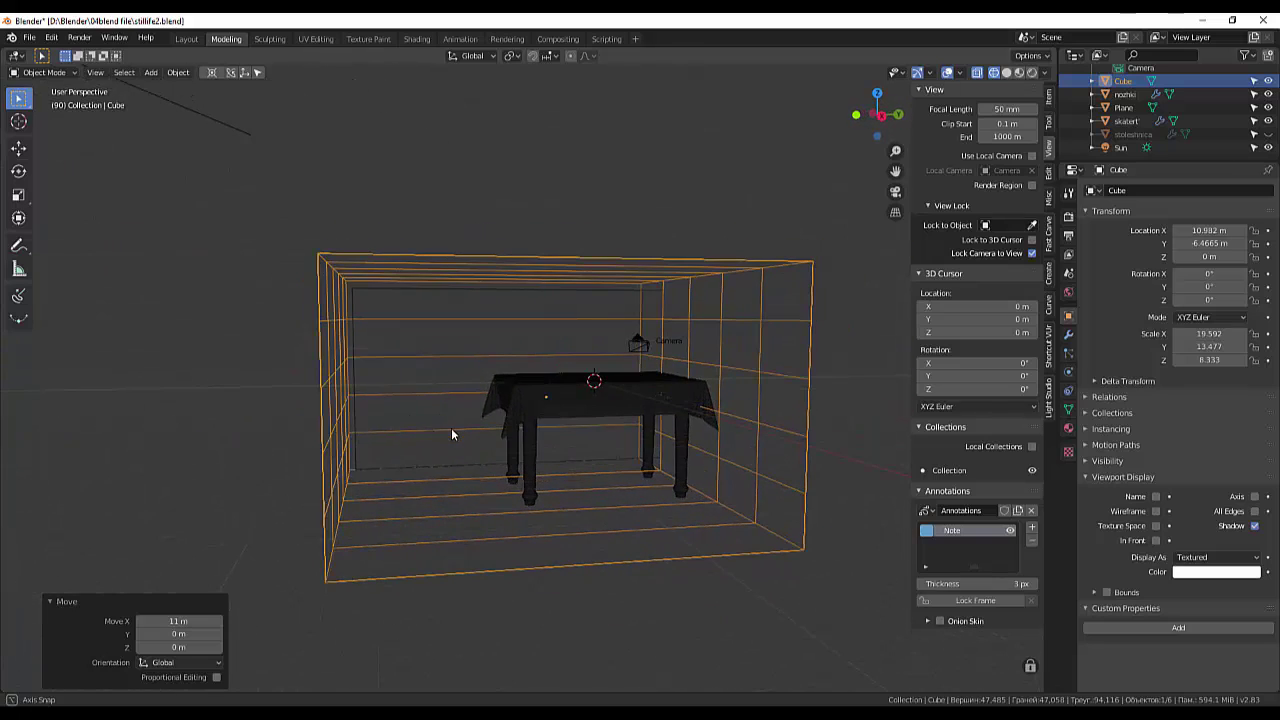
click(978, 73)
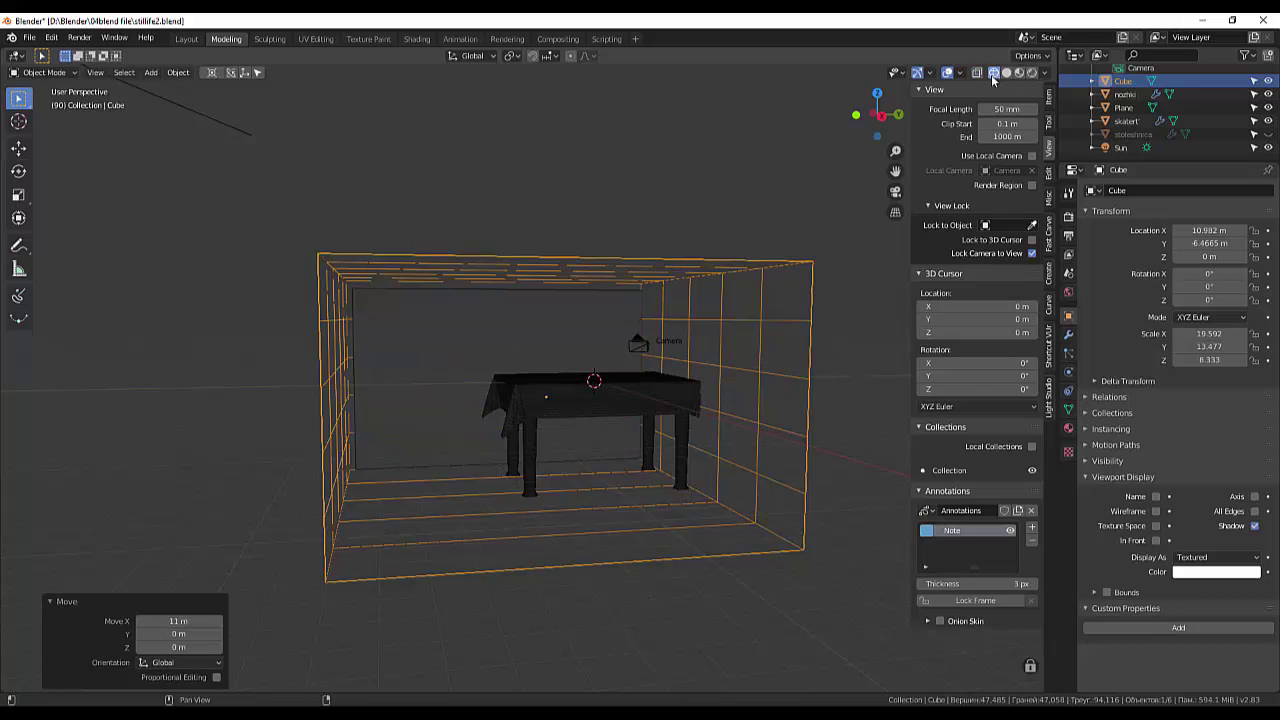
click(1031, 73)
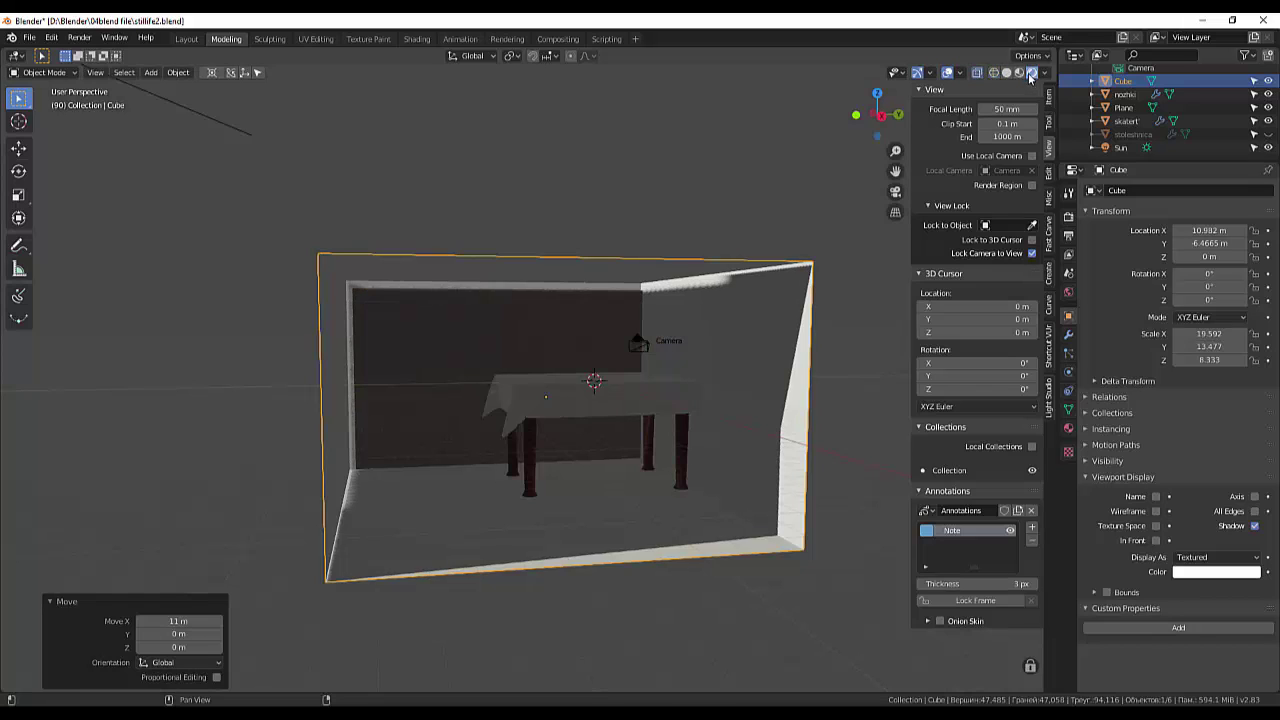
mouse_move(835, 258)
middle_down()
mouse_move(813, 262)
mouse_move(822, 251)
mouse_move(926, 275)
mouse_move(788, 349)
middle_up()
Step: Enter Edit Mode on the box, deselect everything, and make the walls opaque
click(32, 76)
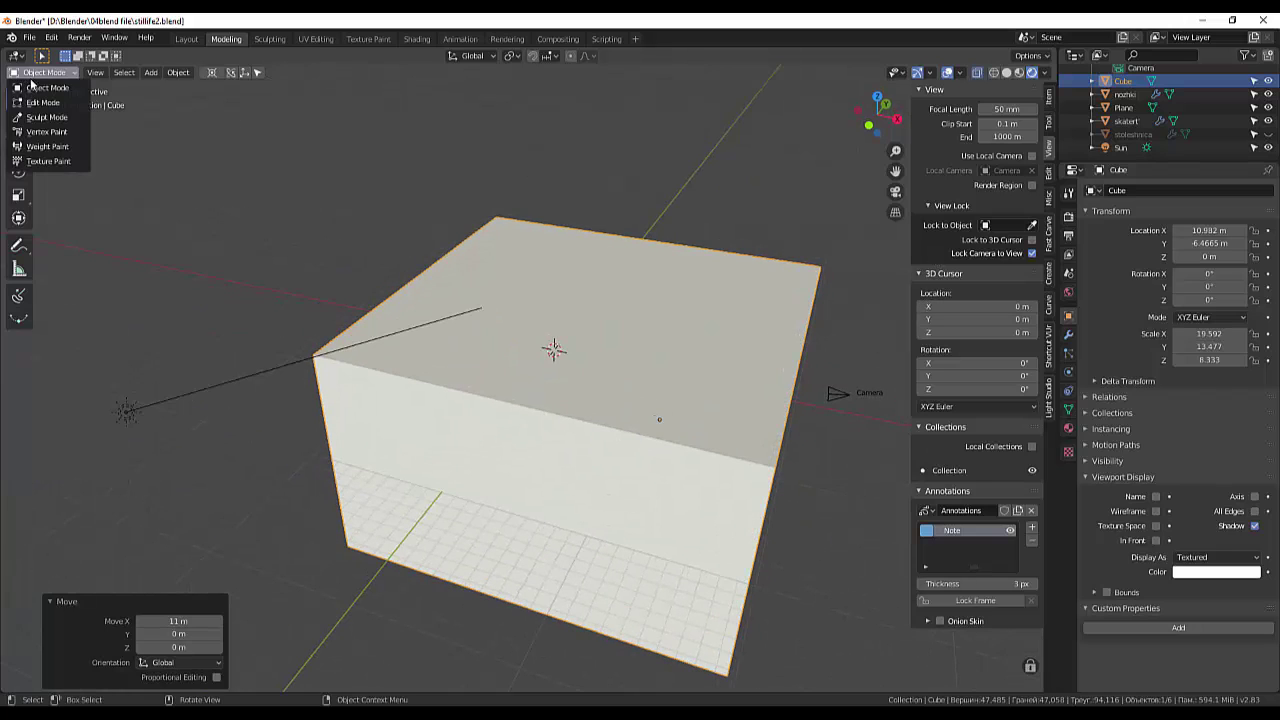
click(42, 102)
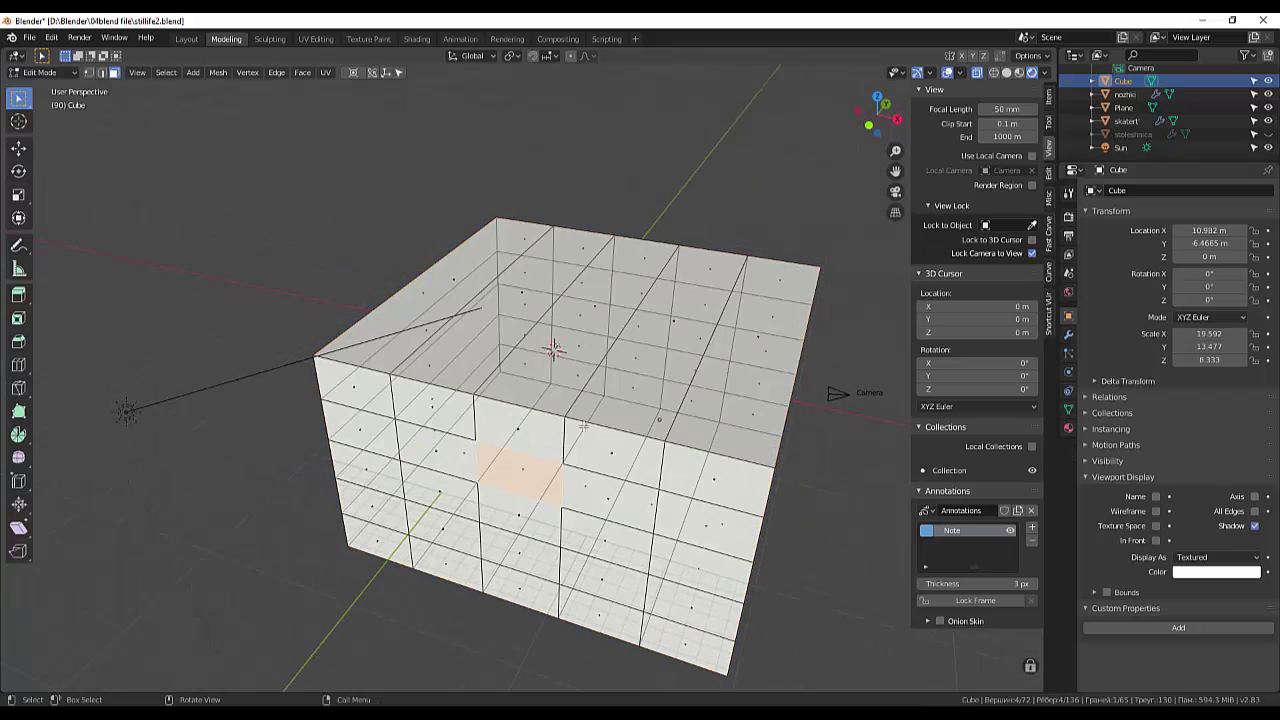
key(alt+a)
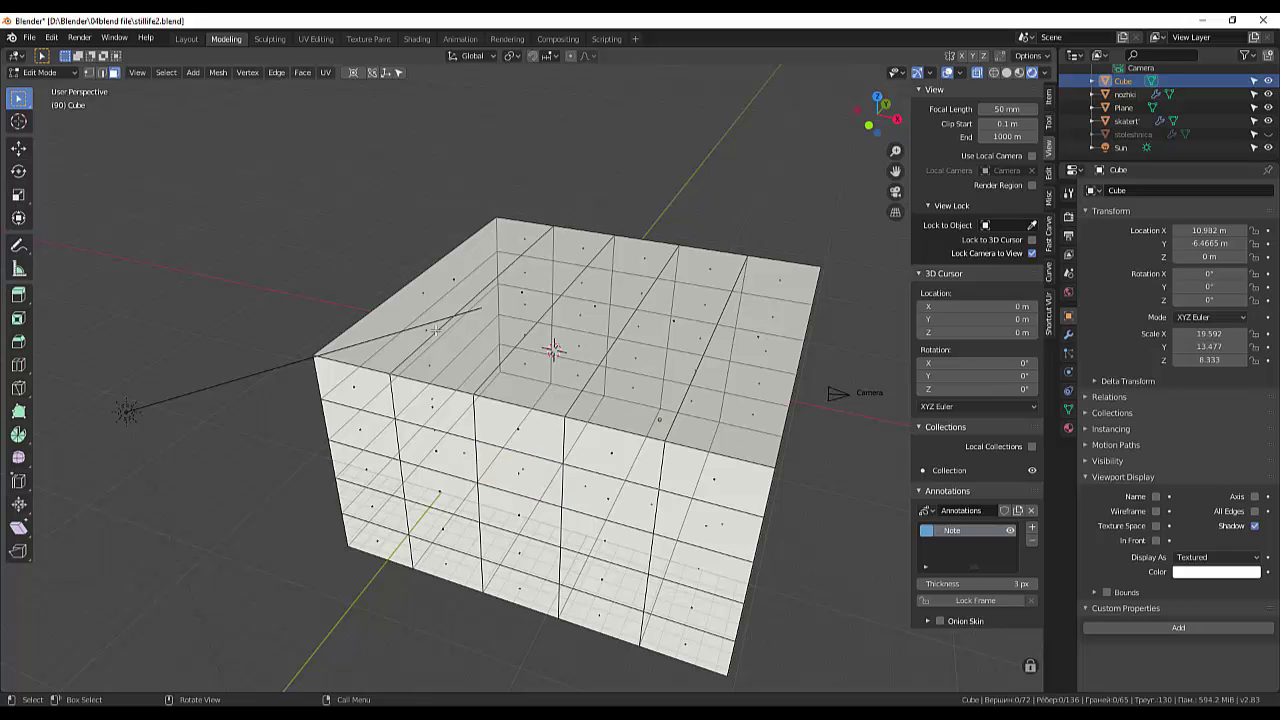
click(976, 72)
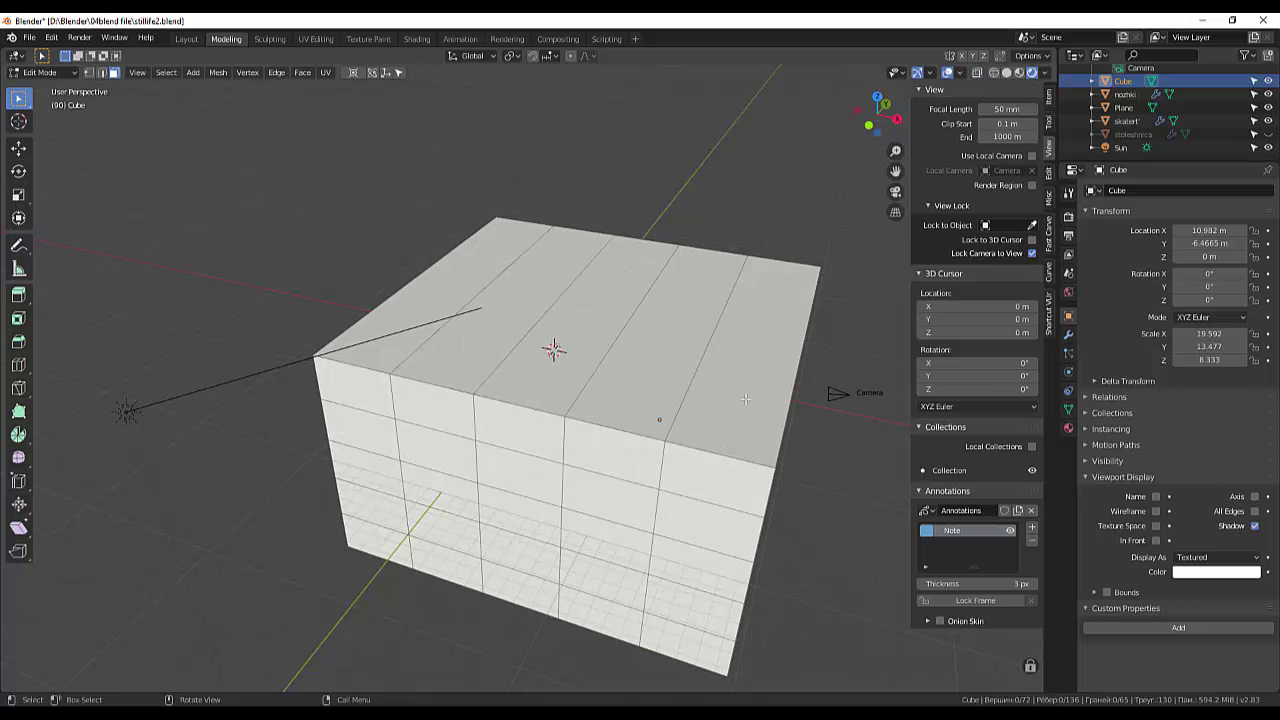
mouse_move(745, 399)
middle_down()
mouse_move(816, 404)
mouse_move(592, 321)
middle_up()
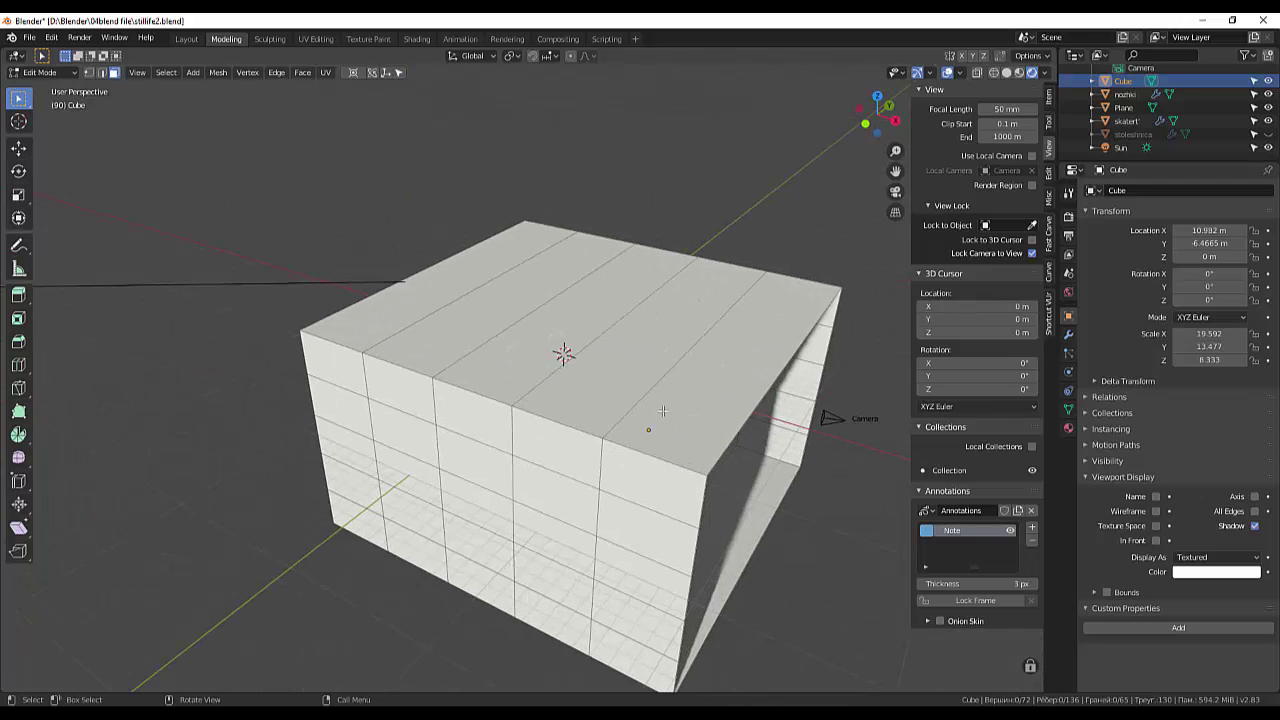
mouse_move(663, 410)
middle_down()
mouse_move(809, 423)
mouse_move(709, 257)
mouse_move(622, 444)
middle_up()
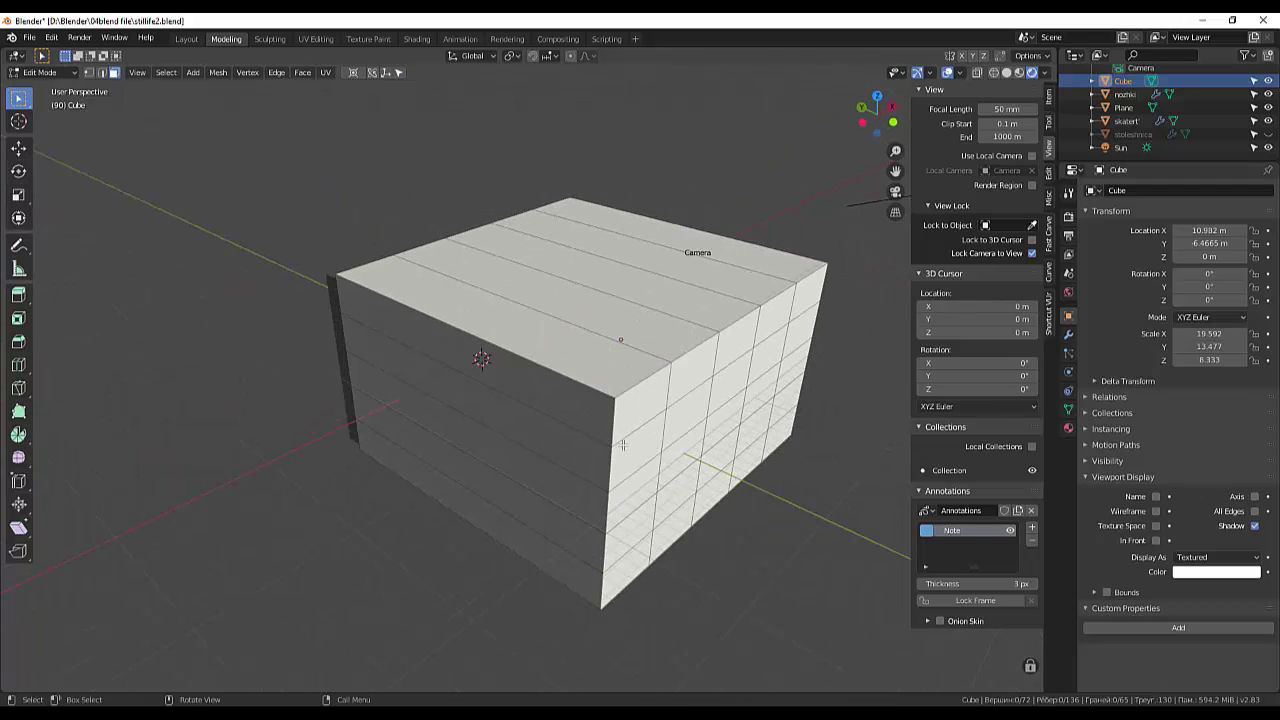
Step: Loop-cut a horizontal edge loop near the top of the box walls
click(569, 378)
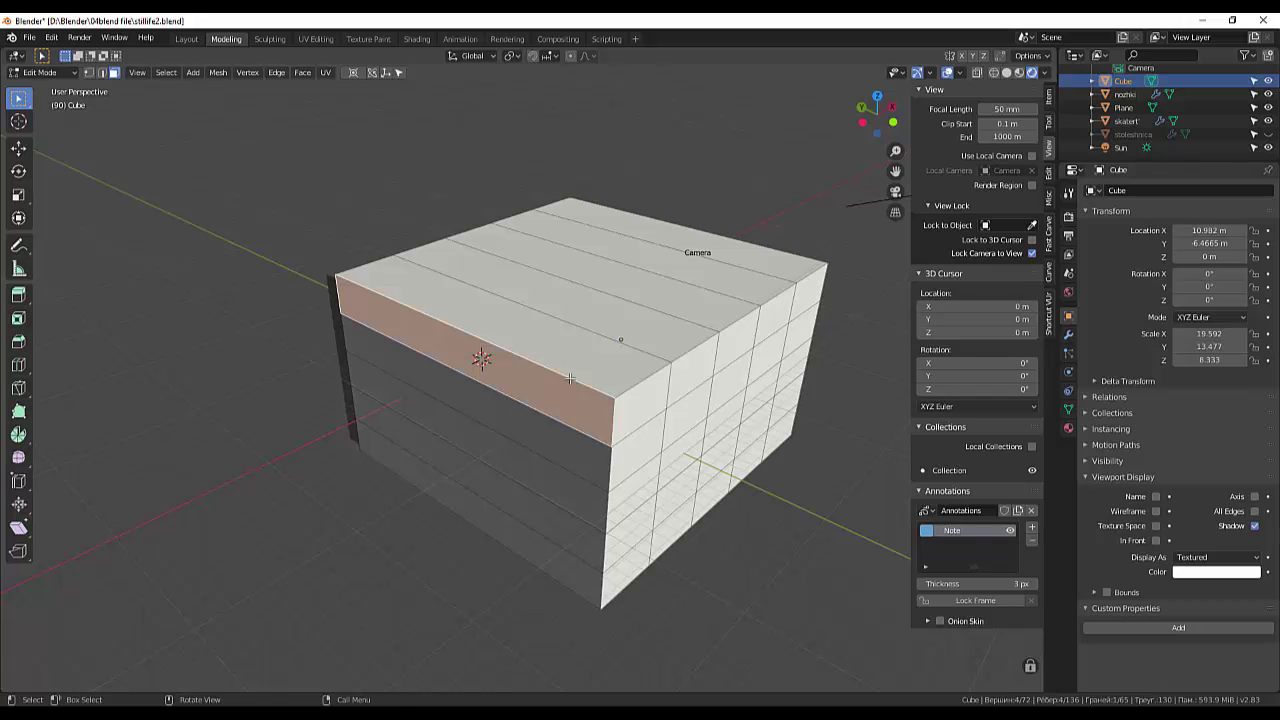
key(ctrl+r)
click(569, 378)
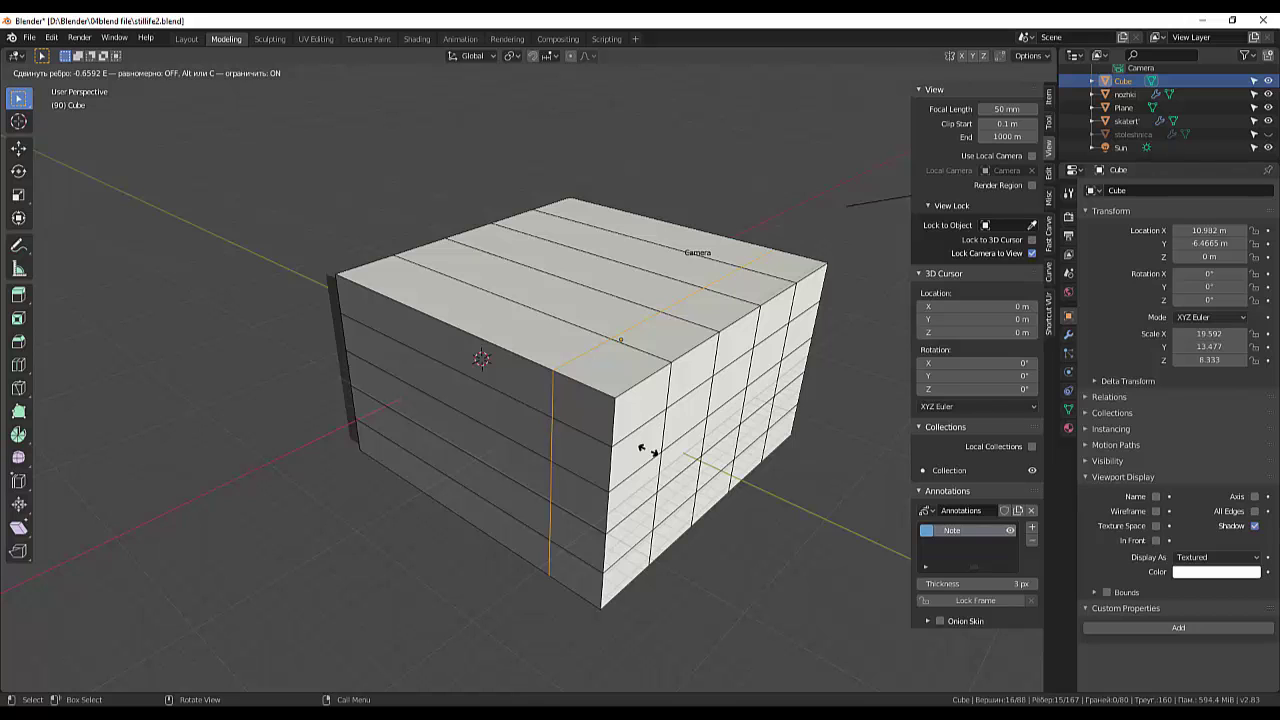
click(645, 450)
middle_drag(645, 450, 652, 467)
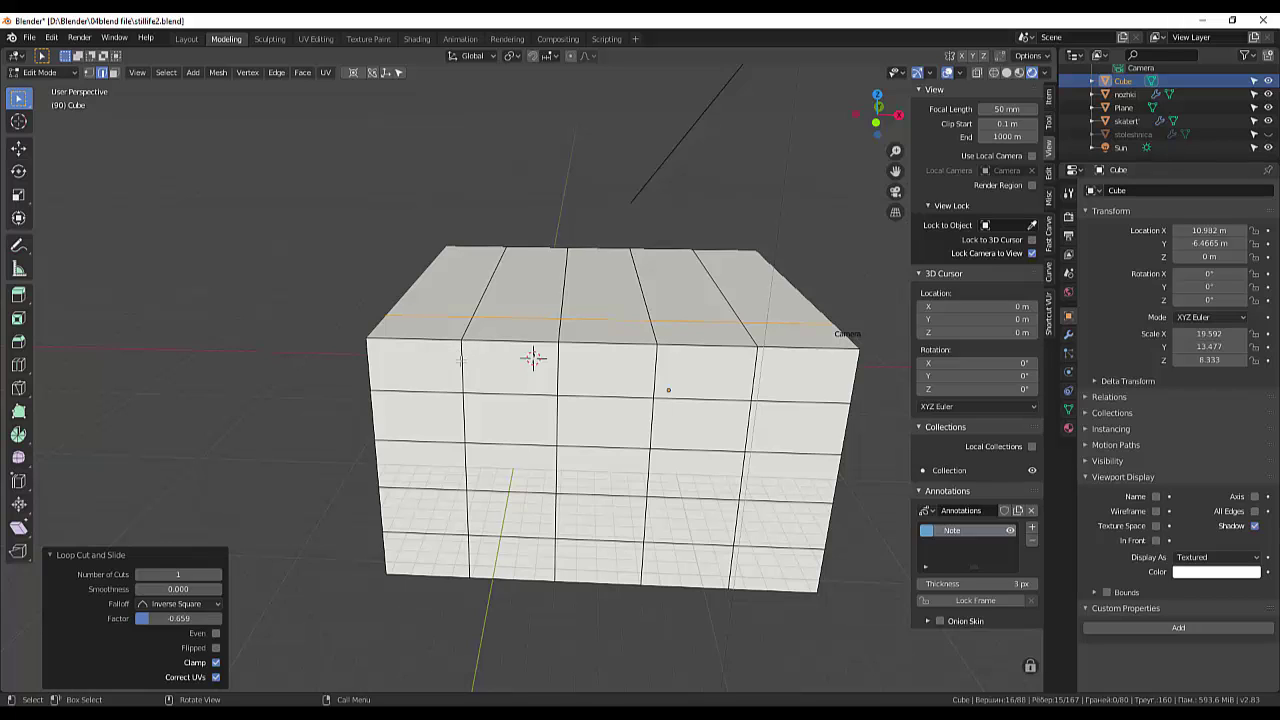
Step: Add a vertical edge loop on the front wall and shift it −3.14 m along X
key(ctrl+r)
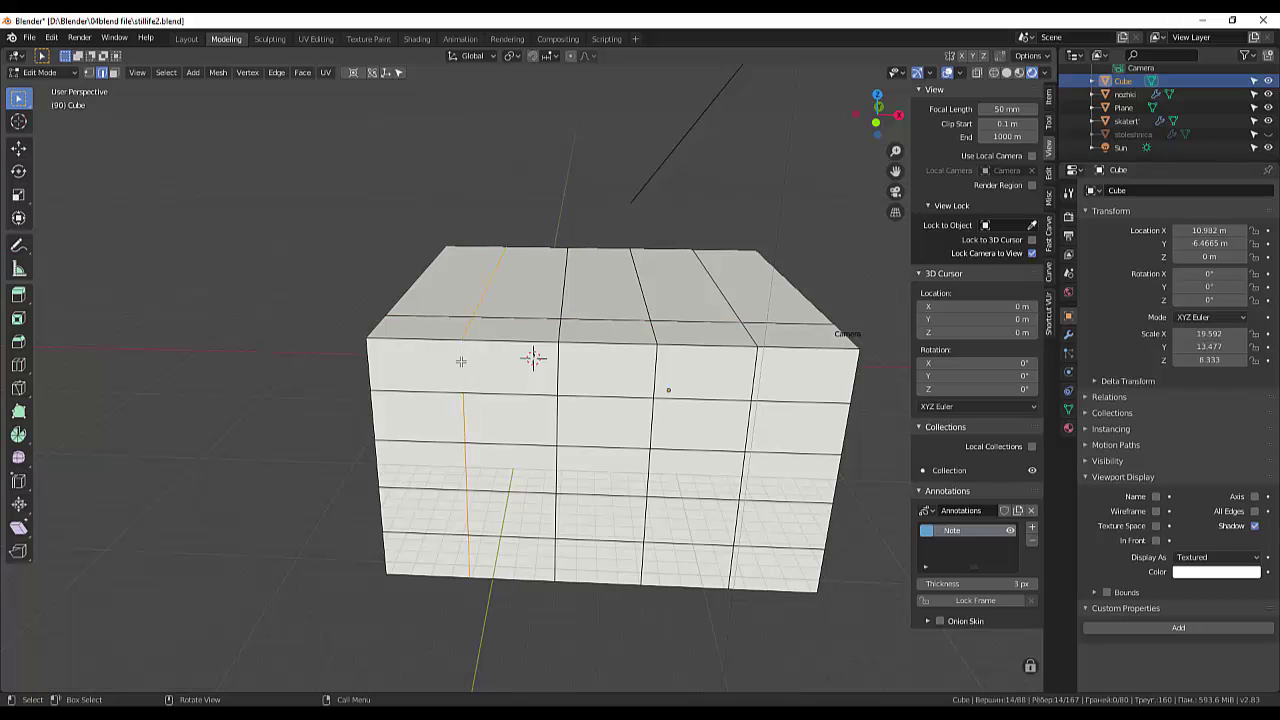
key(g)
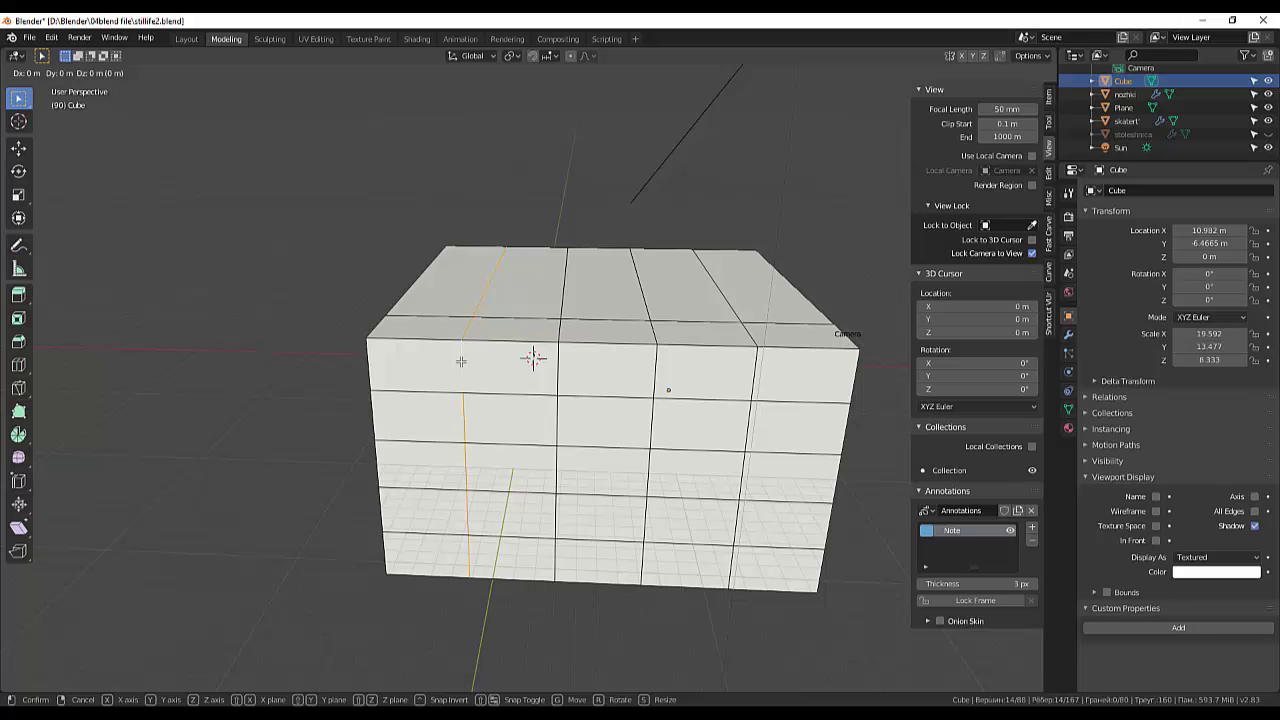
key(x)
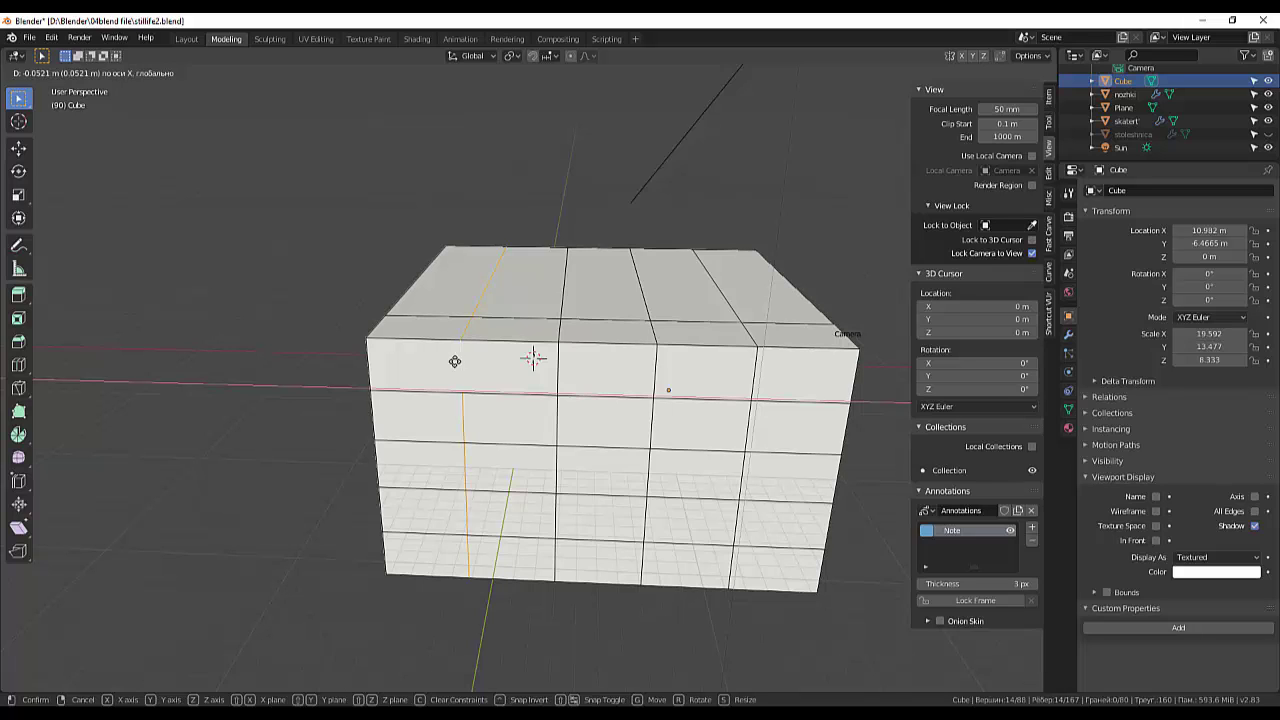
click(421, 359)
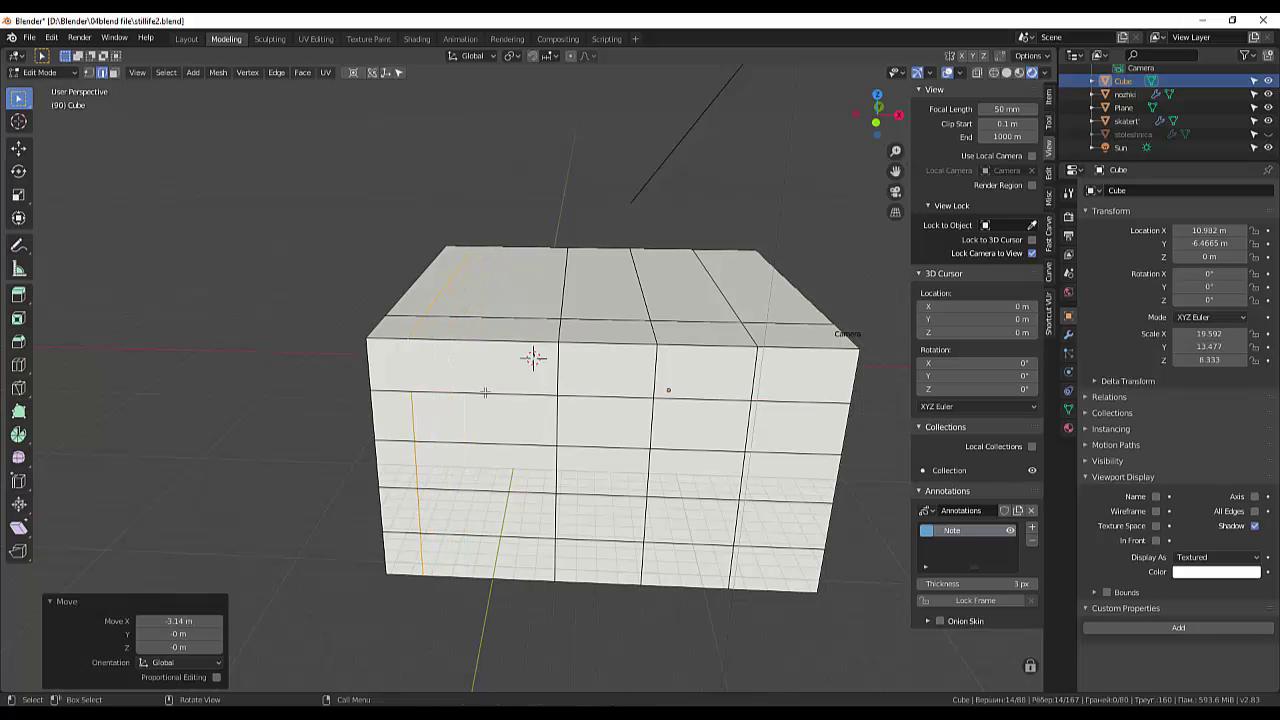
click(489, 408)
middle_drag(563, 412, 75, 157)
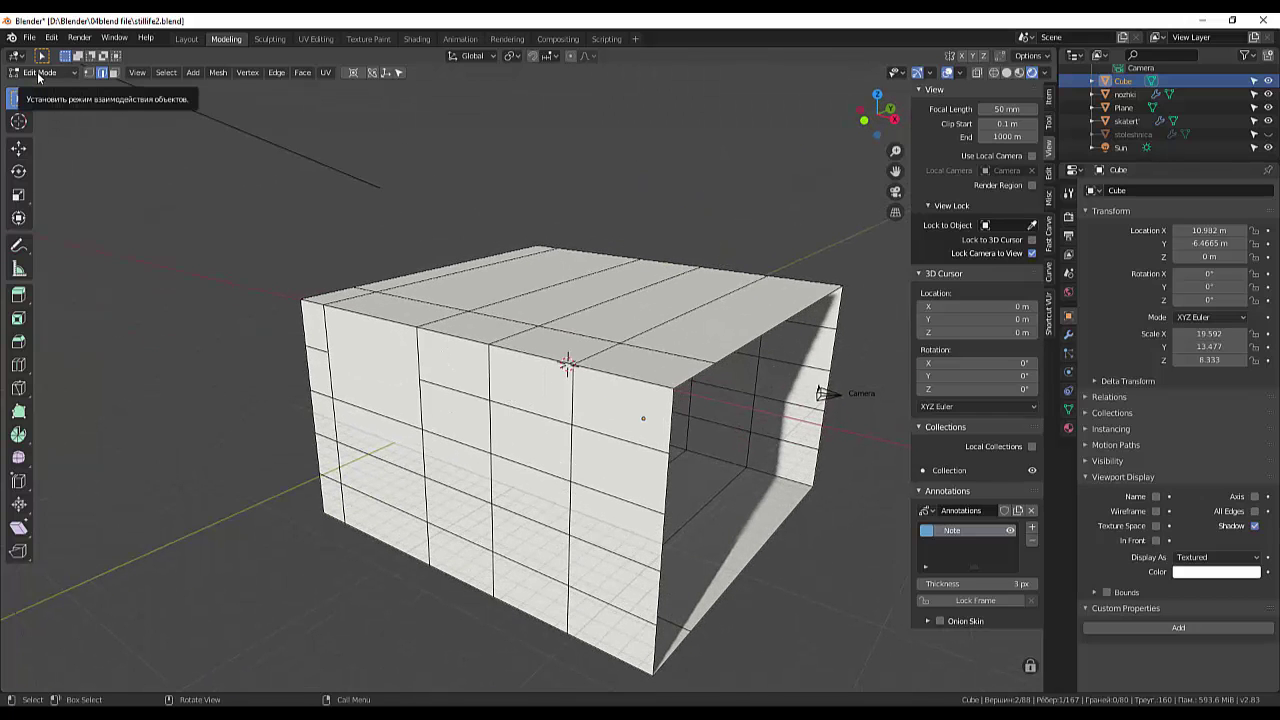
Step: In face select, delete two adjacent faces of the front wall
click(114, 72)
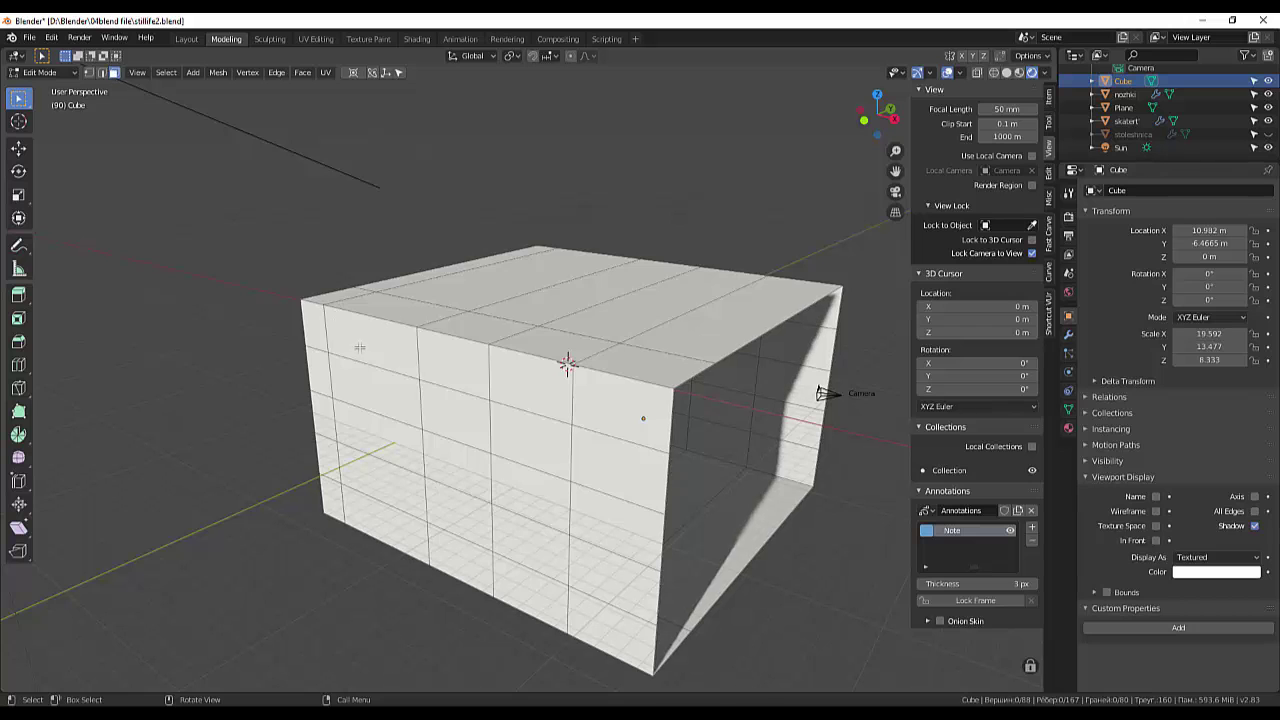
click(378, 388)
shift+click(451, 414)
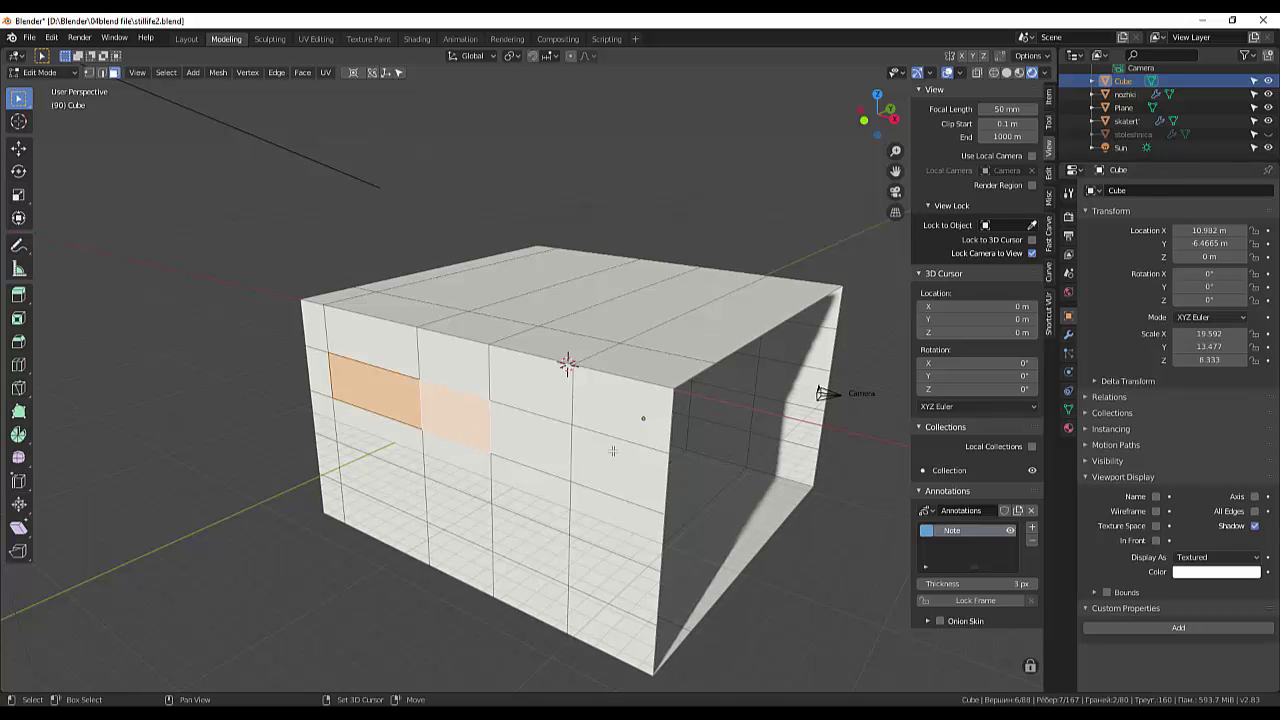
mouse_move(613, 452)
middle_down()
mouse_move(485, 422)
mouse_move(541, 422)
mouse_move(503, 434)
middle_up()
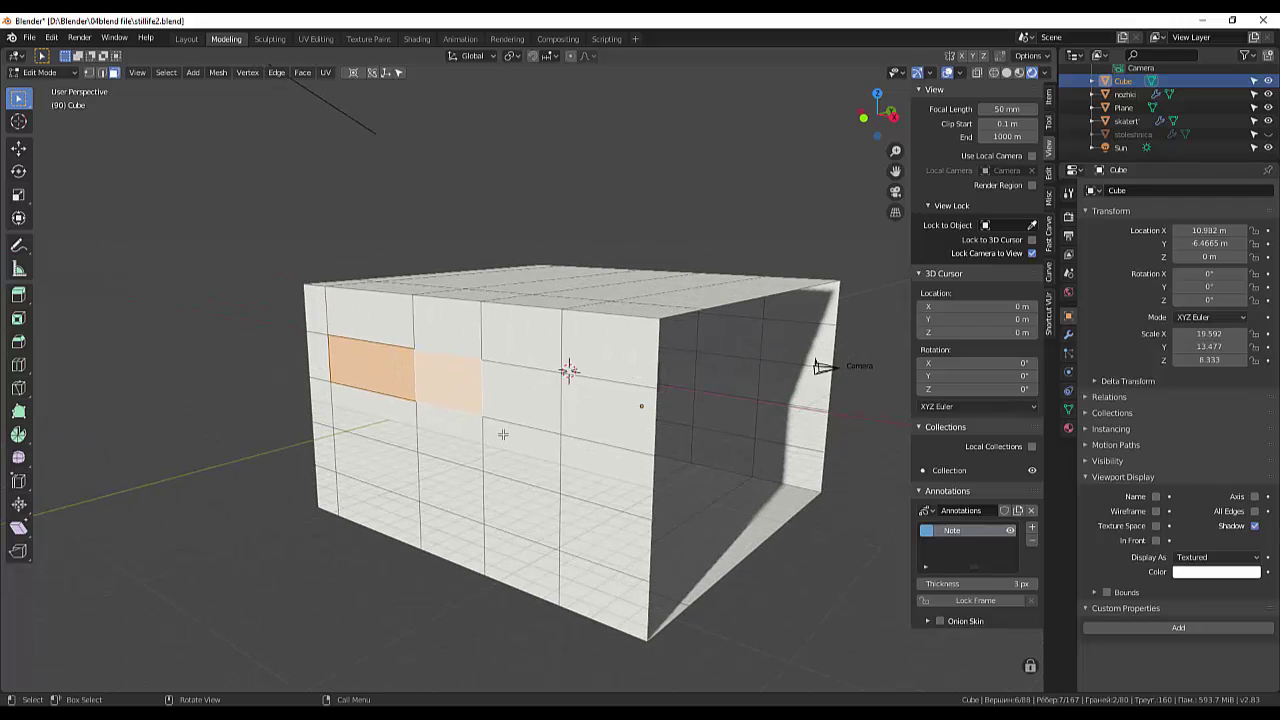
key(x)
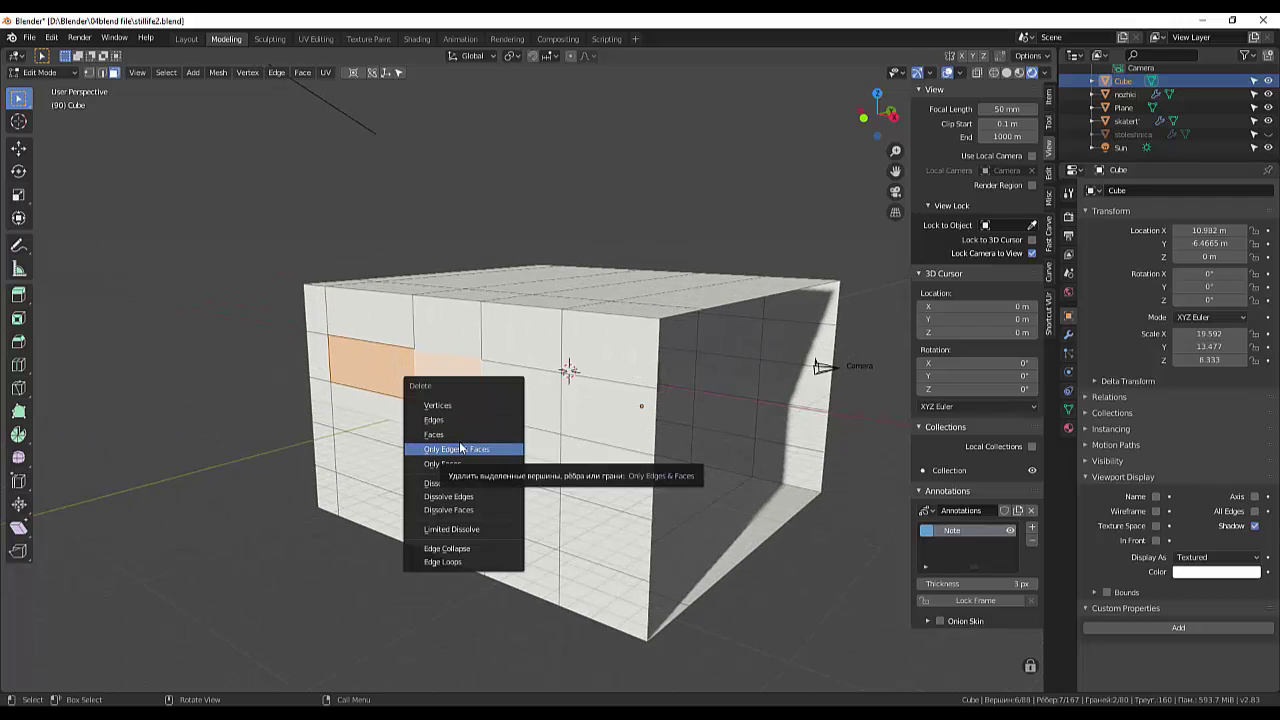
click(453, 440)
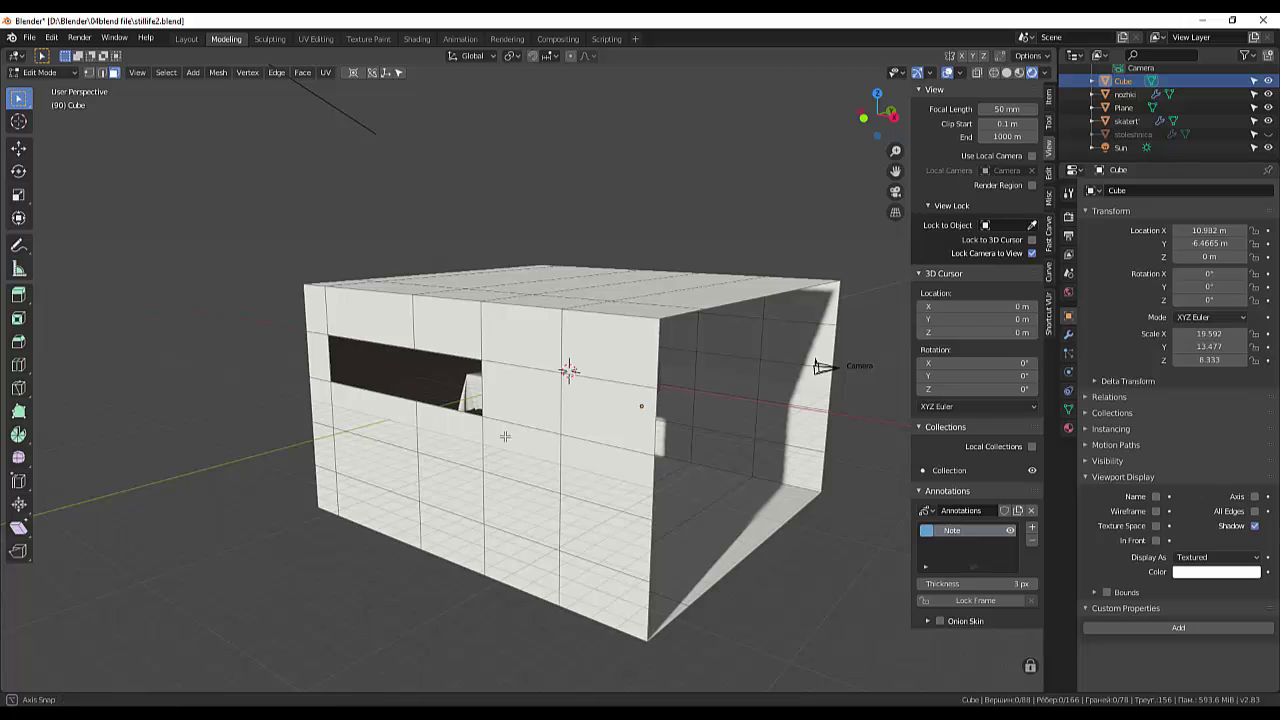
mouse_move(508, 434)
middle_down()
mouse_move(437, 420)
mouse_move(503, 418)
mouse_move(590, 372)
mouse_move(459, 421)
mouse_move(403, 424)
mouse_move(369, 409)
mouse_move(474, 423)
mouse_move(560, 371)
mouse_move(535, 438)
mouse_move(424, 426)
middle_up()
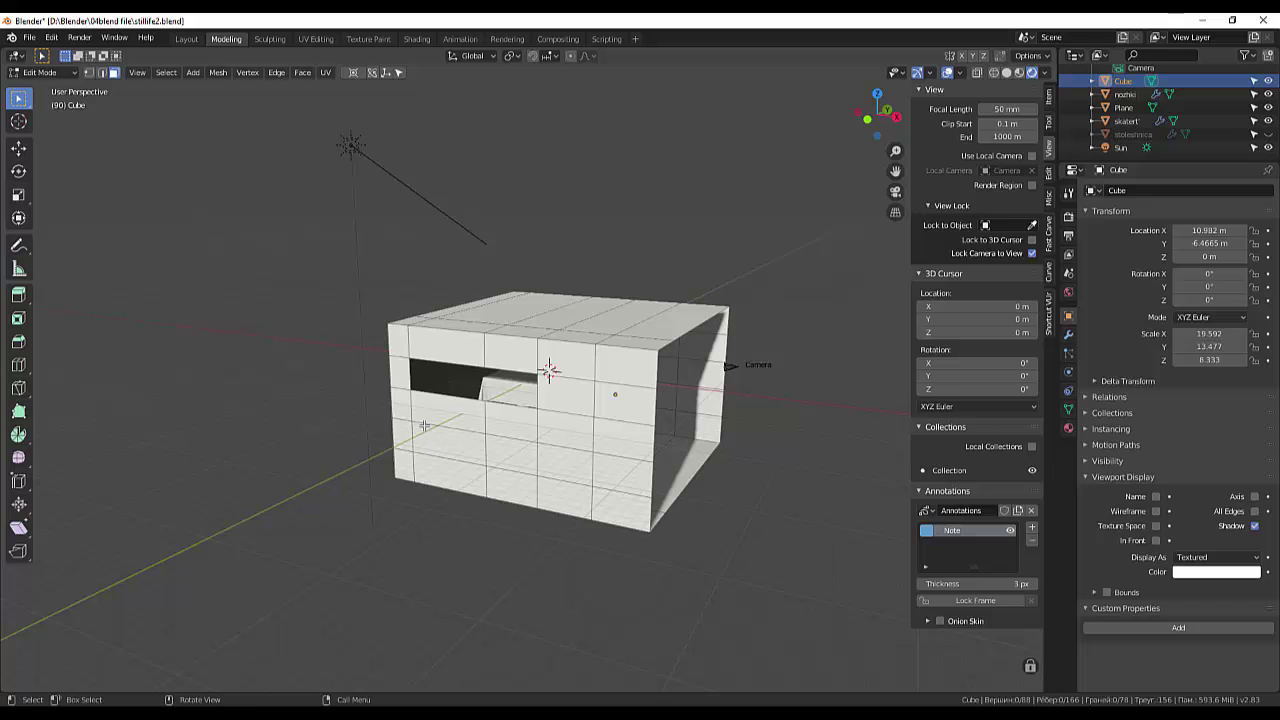
Step: Delete the two faces above to enlarge the window opening, leaving 76 faces
click(450, 353)
shift+click(500, 353)
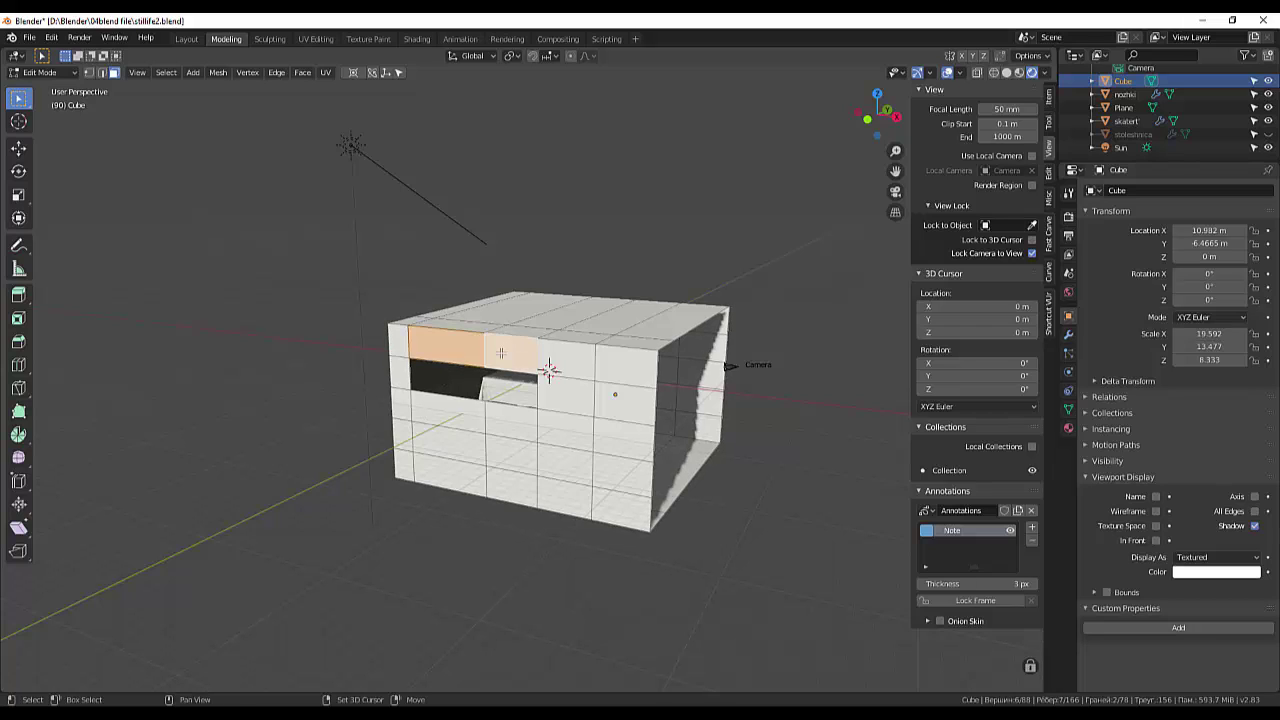
key(x)
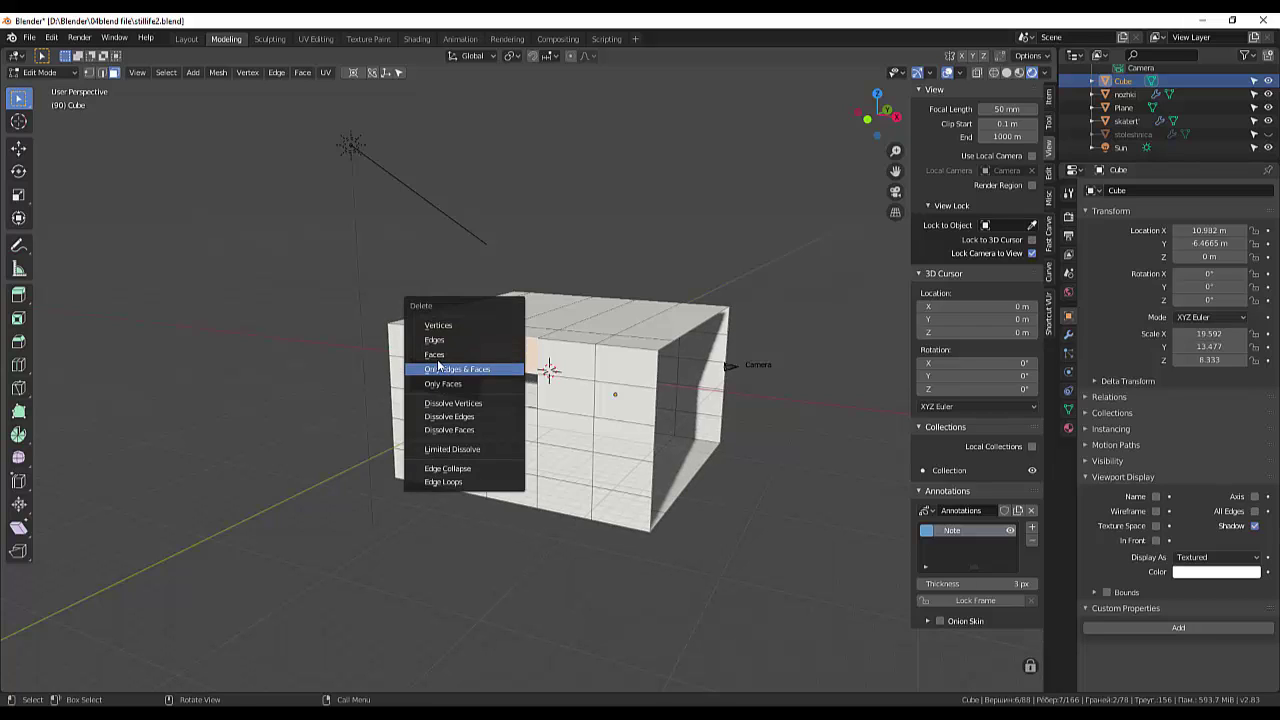
click(440, 352)
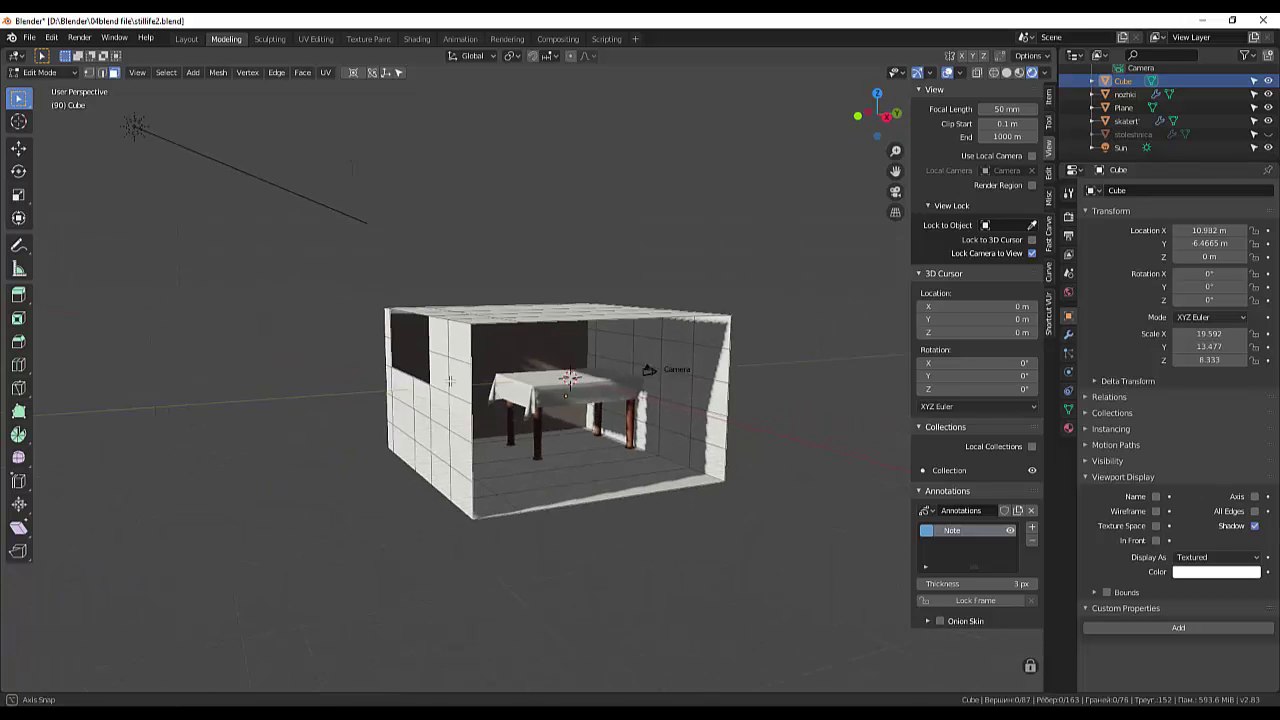
mouse_move(517, 393)
middle_down()
mouse_move(478, 390)
mouse_move(519, 349)
middle_up()
scroll(478, 390, up, 3)
scroll(589, 450, down, 3)
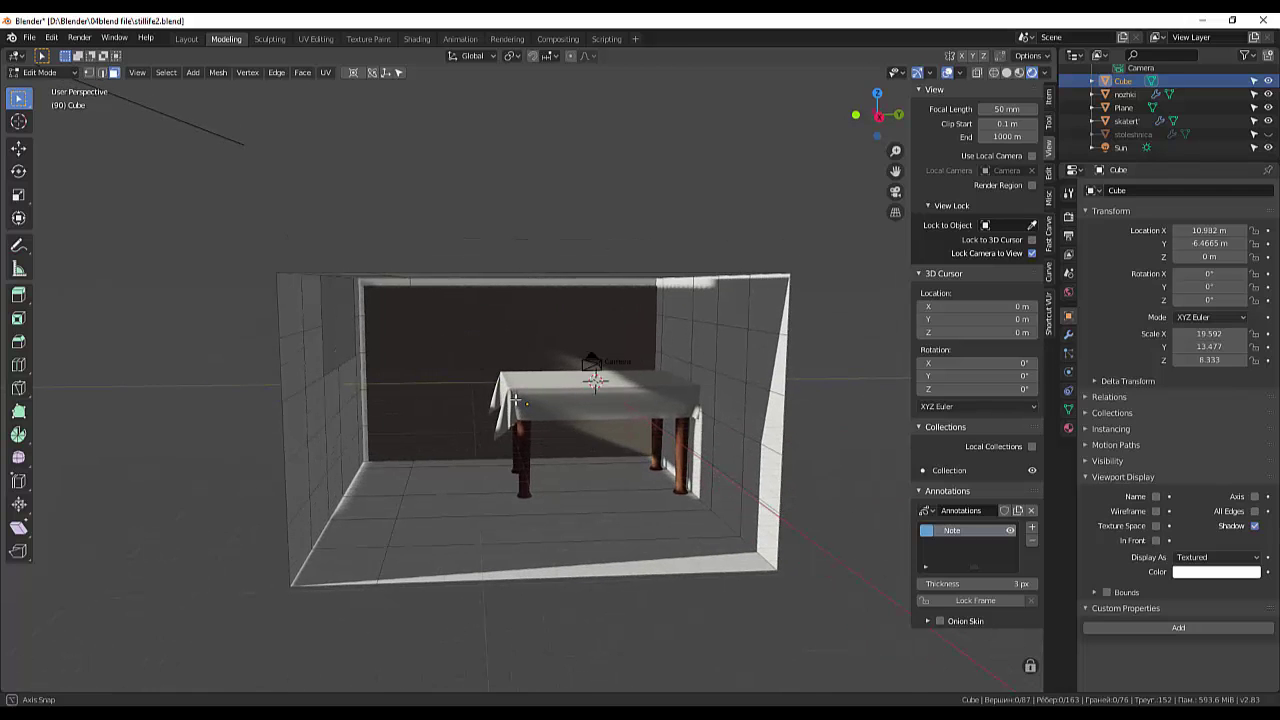
middle_drag(589, 450, 341, 350)
scroll(341, 350, down, 3)
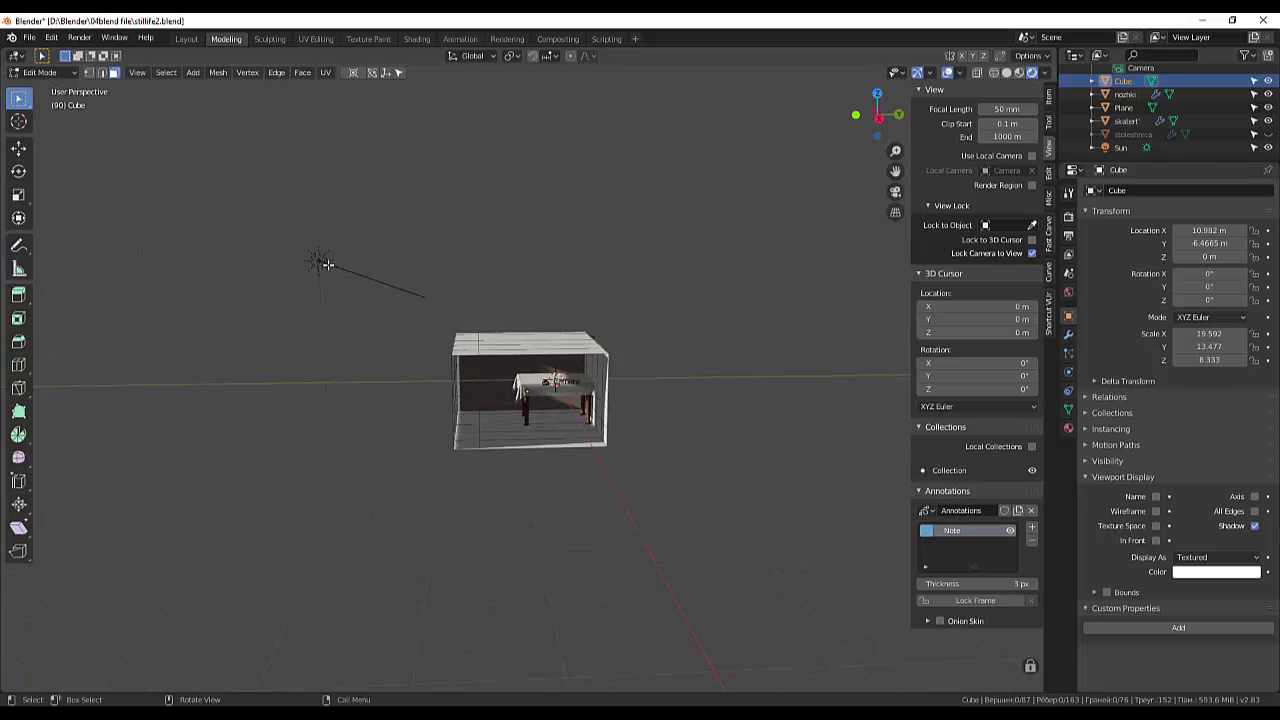
Step: Back in Object Mode, rotate the Sun to 67.4°, −8.91°, 29.7° toward the window
click(50, 72)
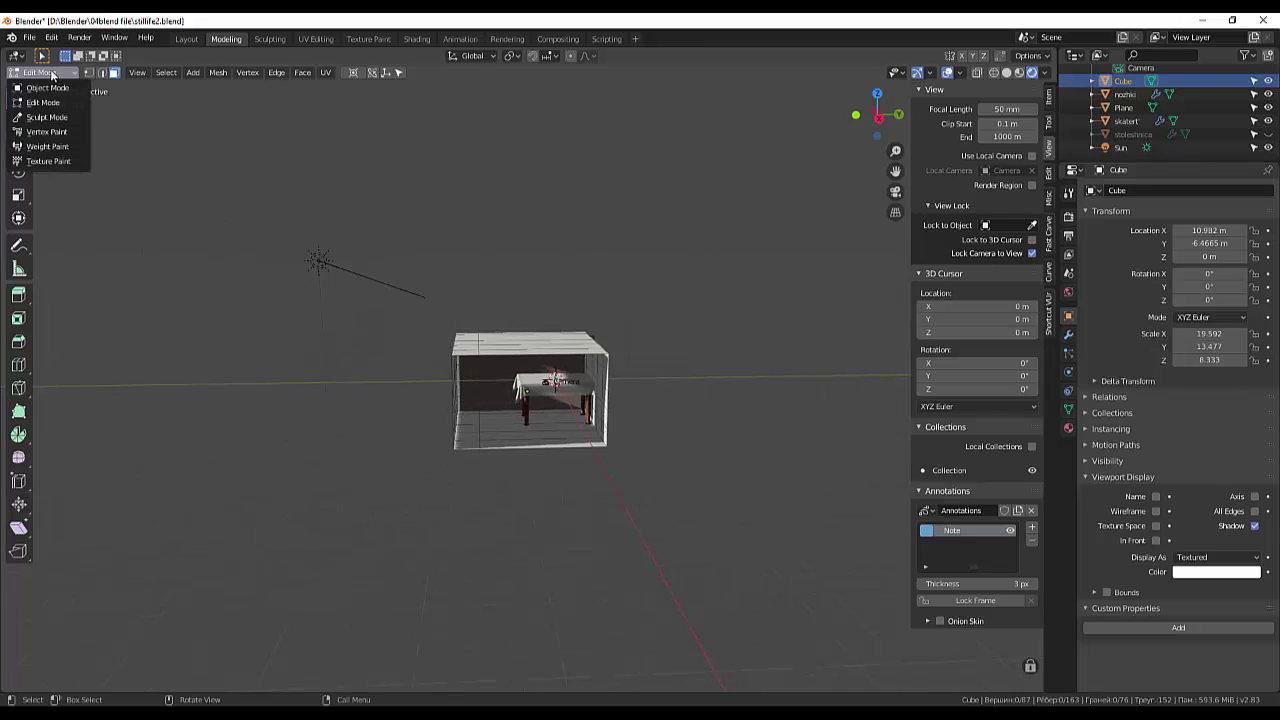
click(45, 88)
click(310, 260)
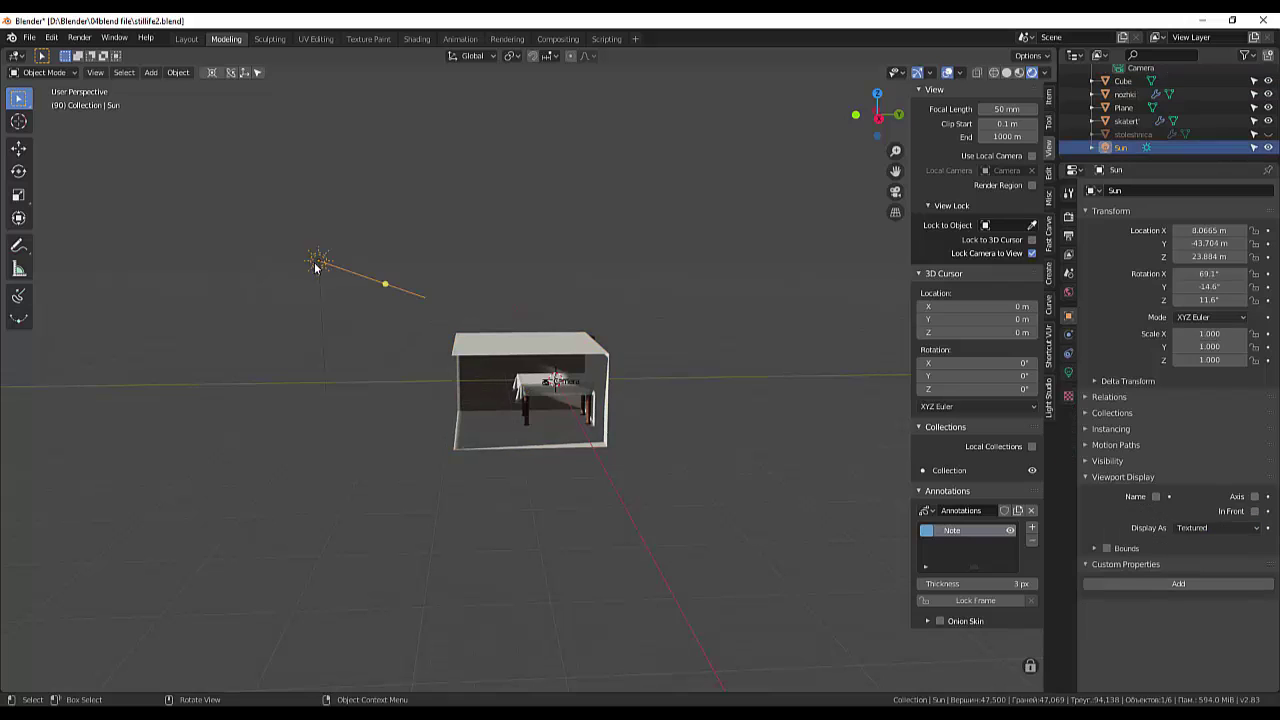
middle_drag(433, 268, 386, 271)
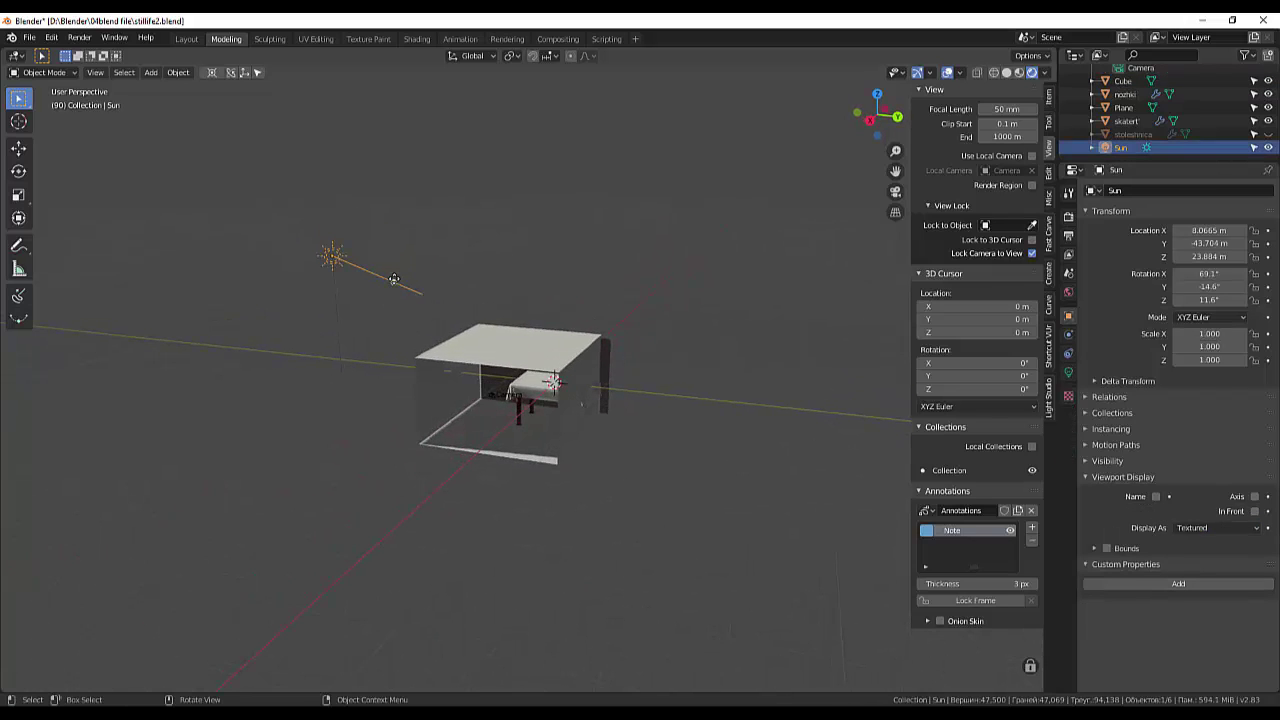
drag(390, 279, 399, 273)
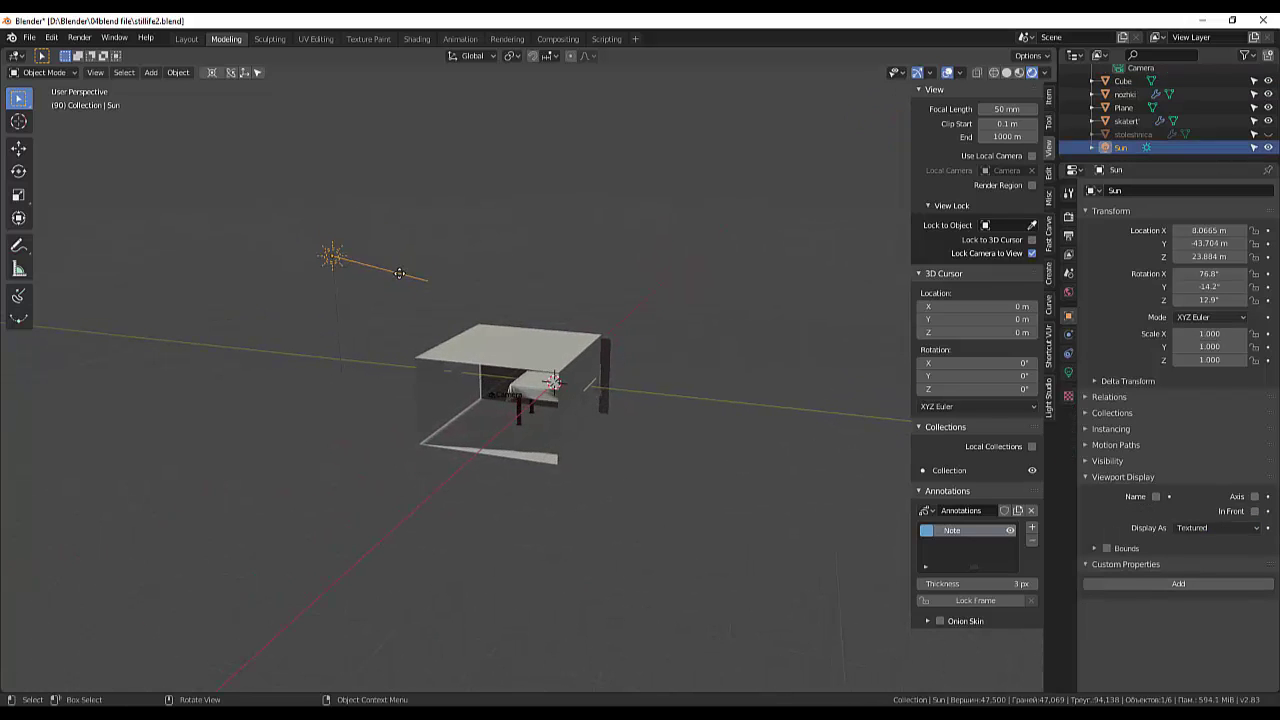
middle_drag(399, 276, 467, 258)
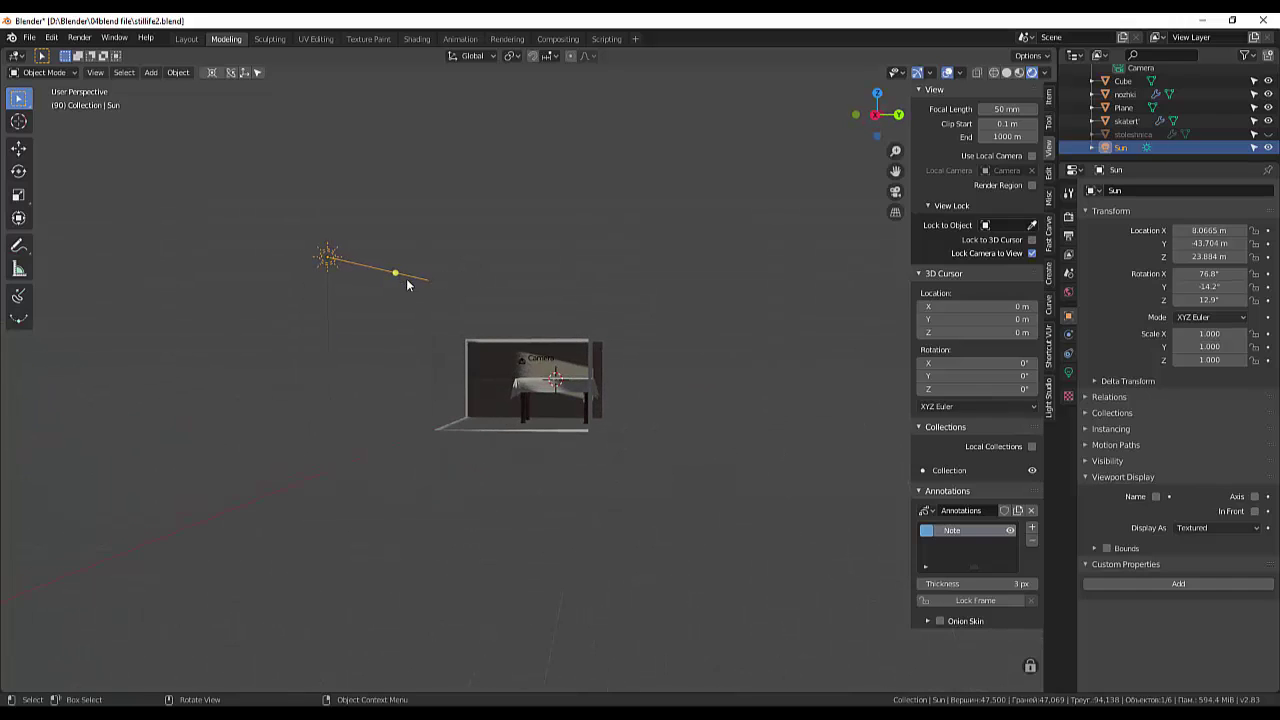
mouse_move(394, 272)
mouse_down()
mouse_move(375, 281)
mouse_move(408, 288)
mouse_move(358, 264)
mouse_move(329, 271)
mouse_move(340, 263)
mouse_up()
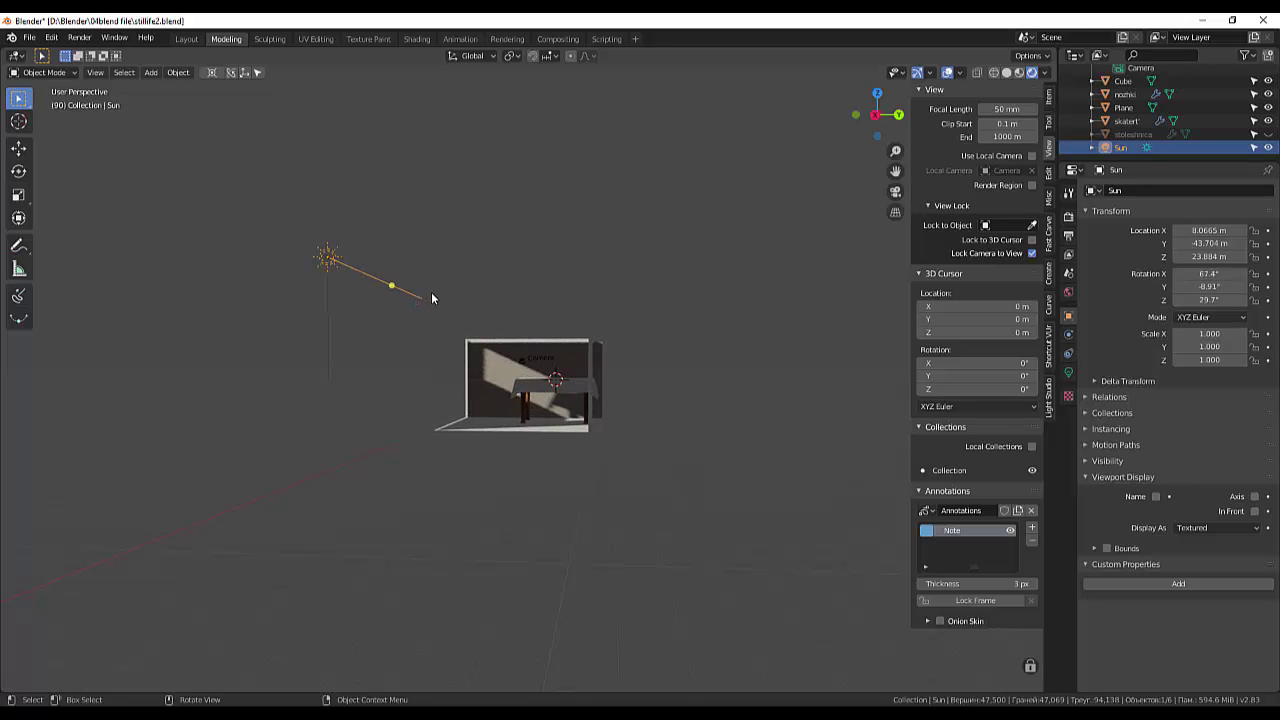
Step: View the box from the front and reselect the Sun
middle_drag(431, 294, 543, 320)
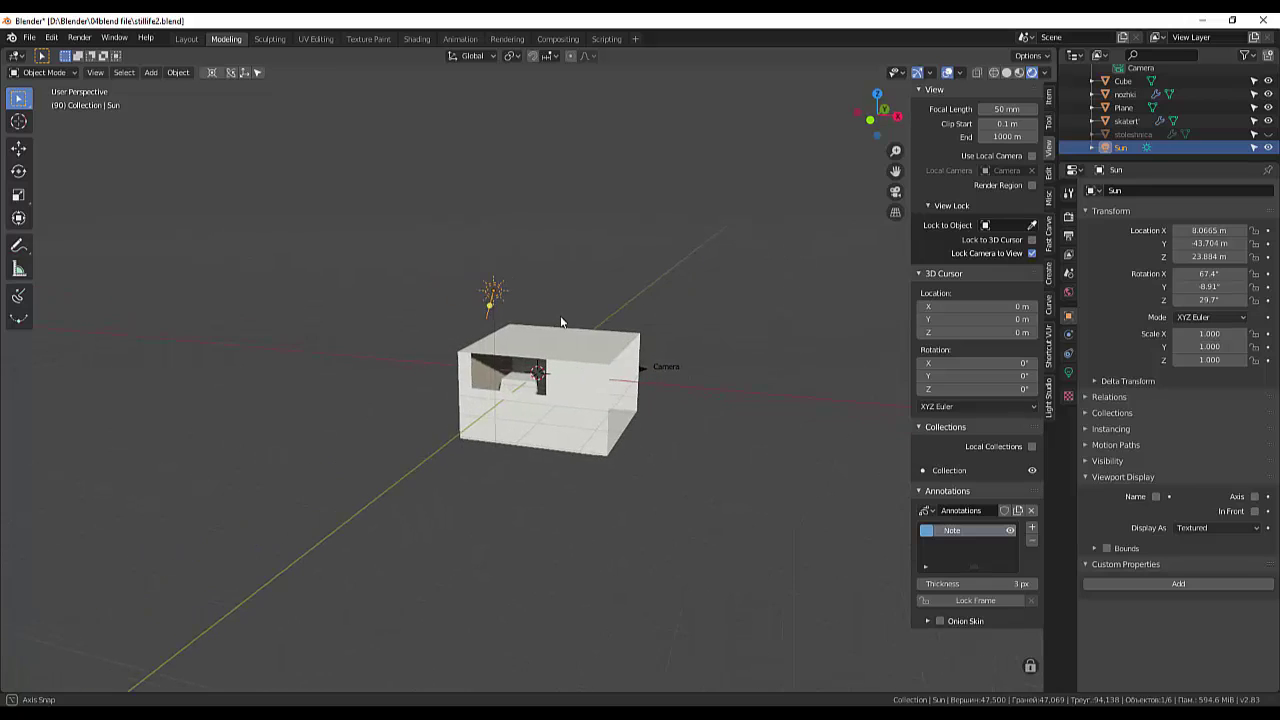
middle_drag(543, 320, 528, 339)
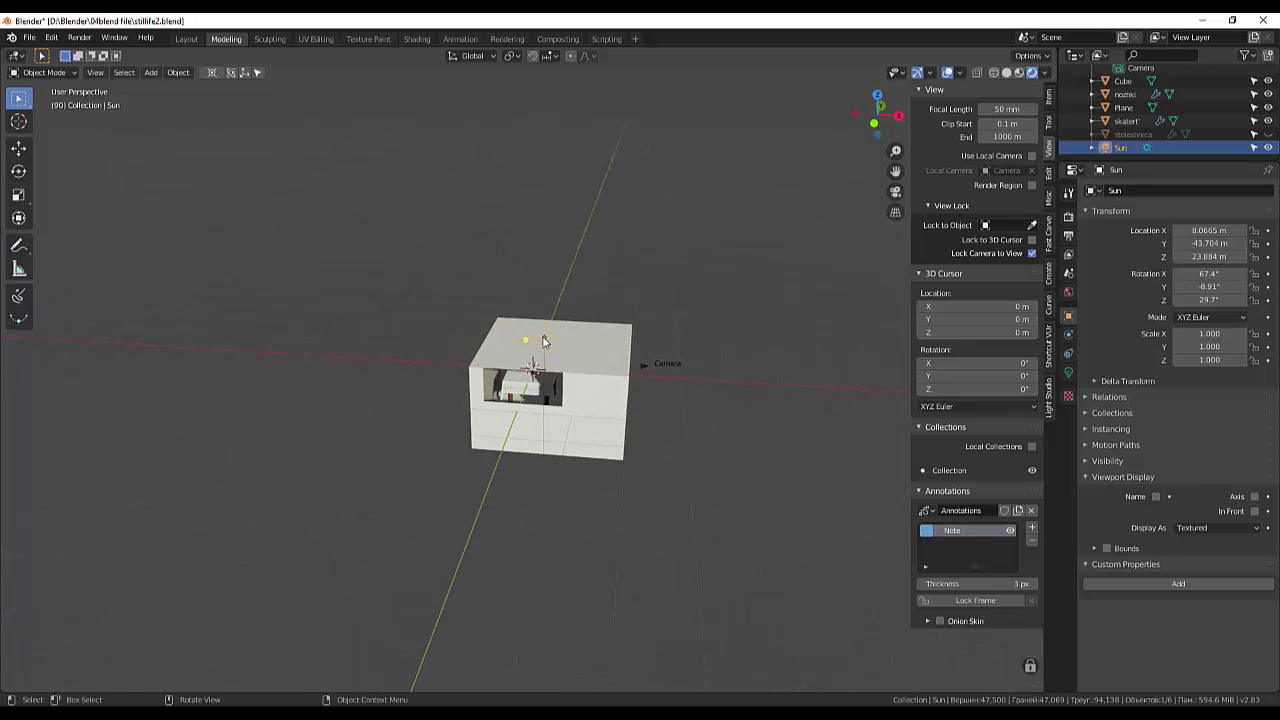
click(528, 342)
click(535, 363)
Step: Move the Sun lamp further left and re-aim its light into the room
drag(541, 353, 501, 349)
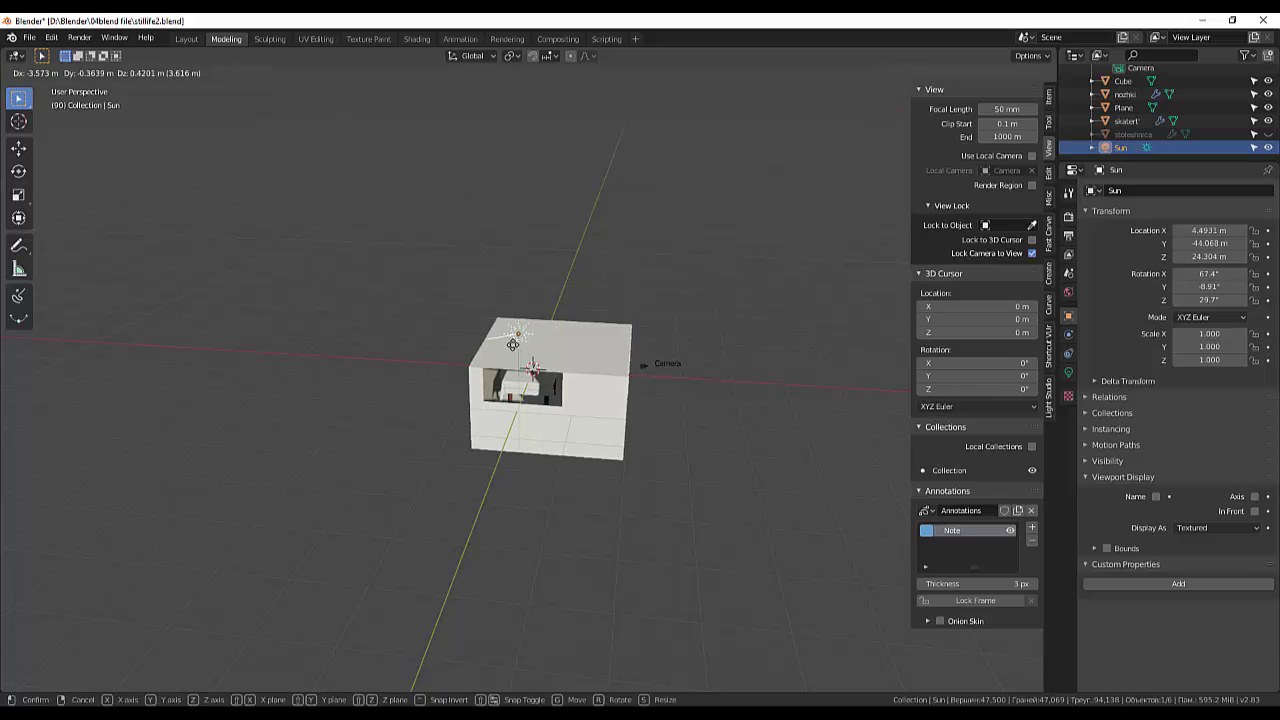
middle_drag(557, 330, 390, 385)
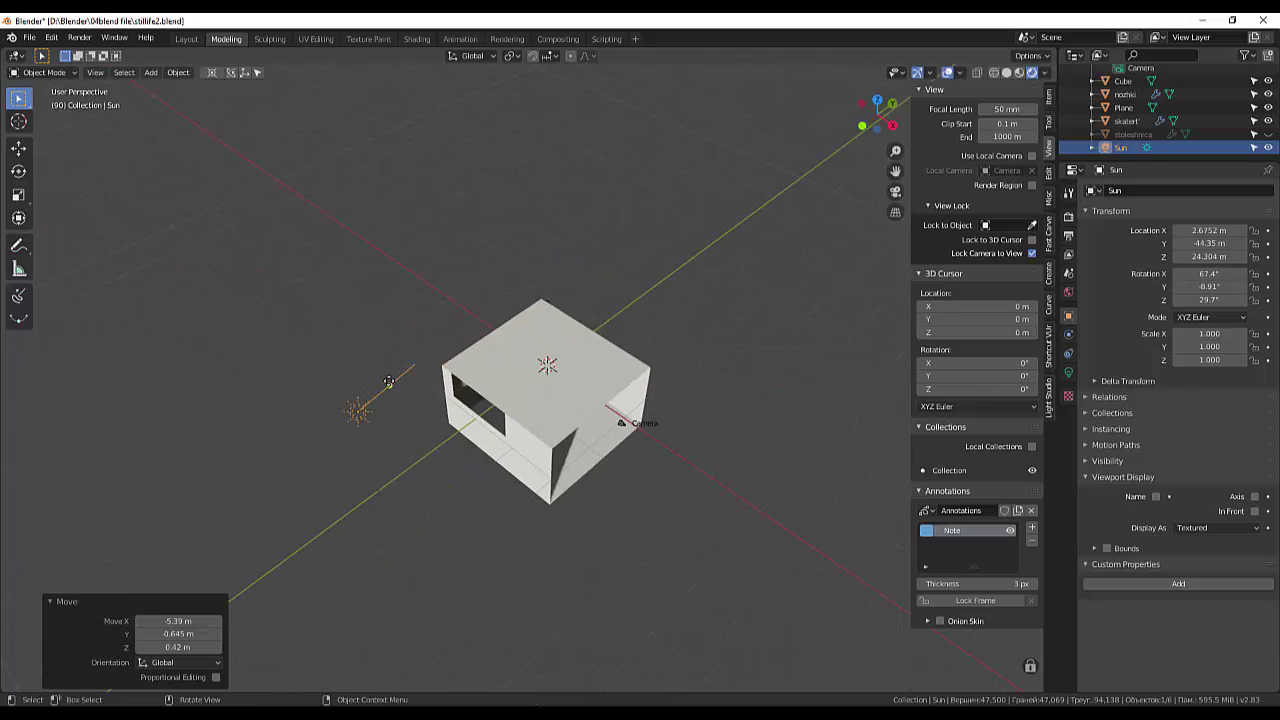
drag(398, 390, 474, 393)
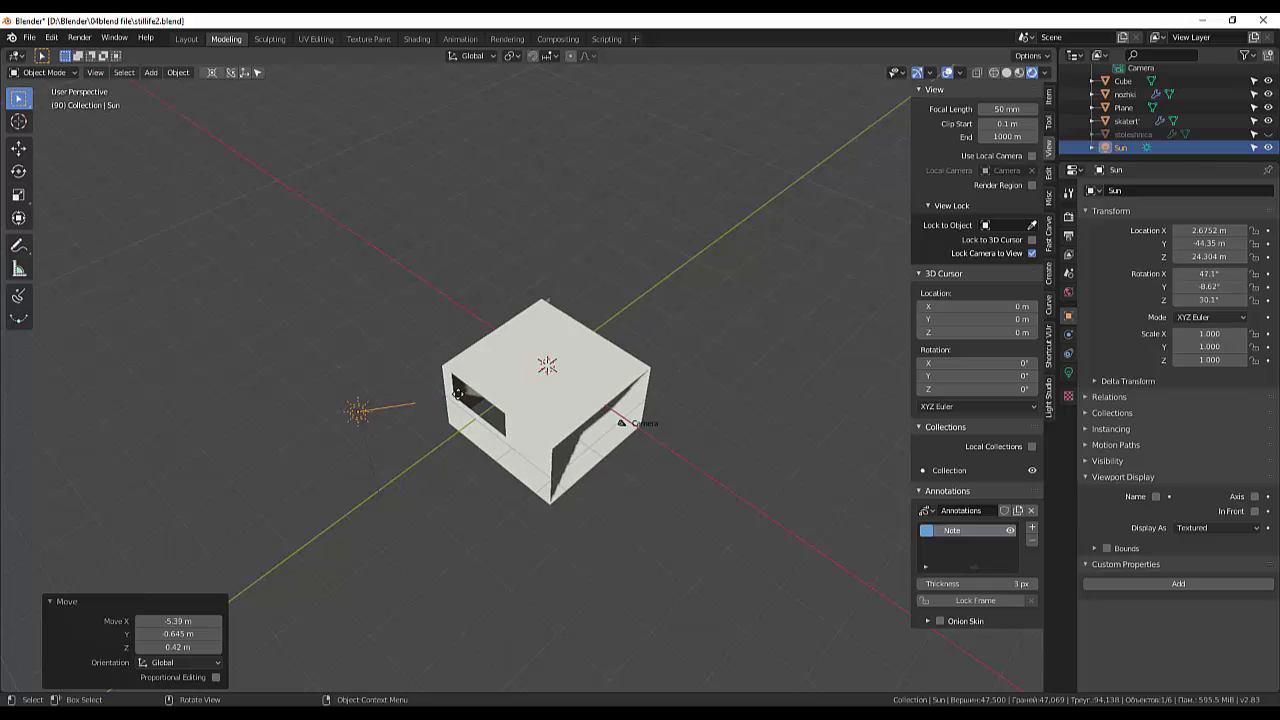
middle_drag(475, 393, 333, 300)
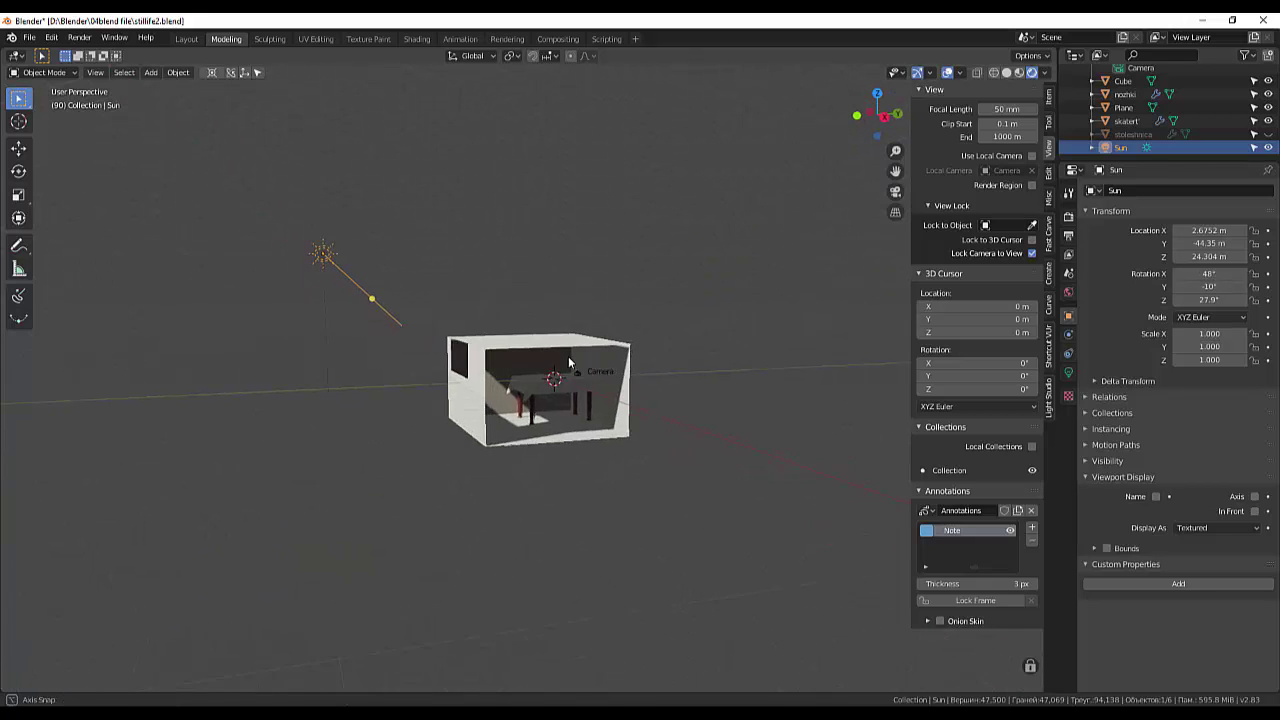
drag(375, 298, 356, 285)
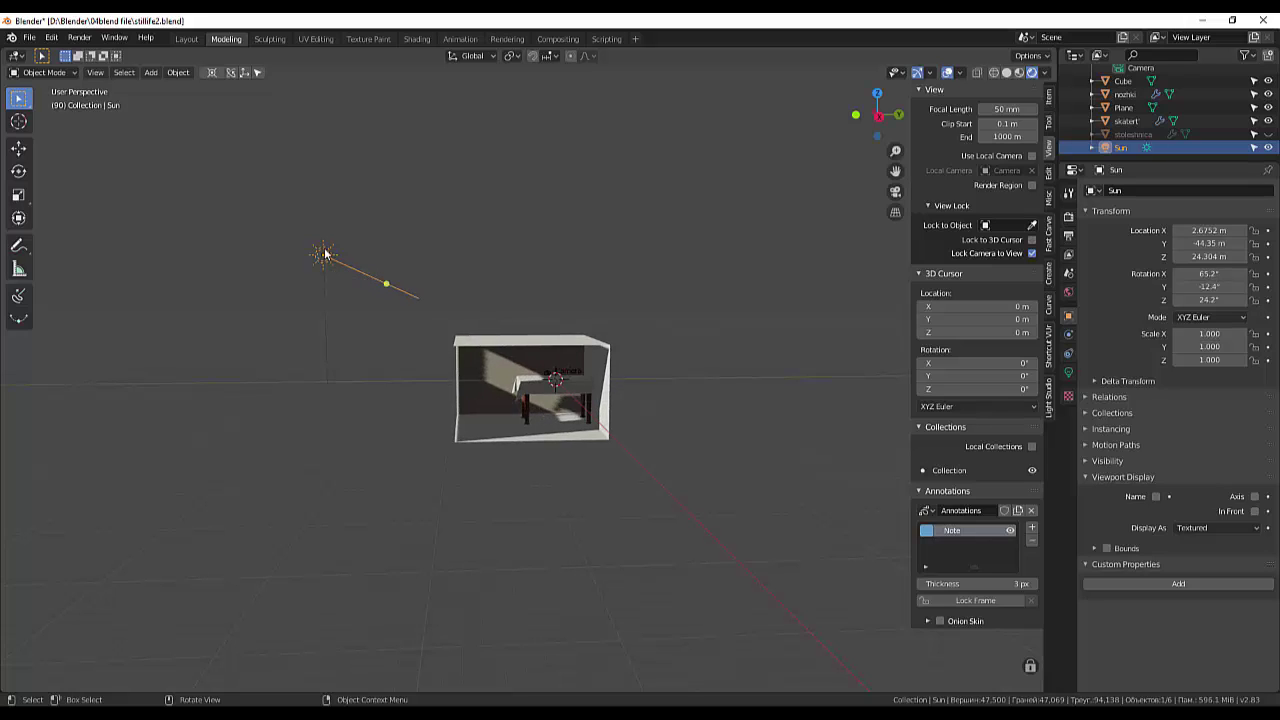
key(g)
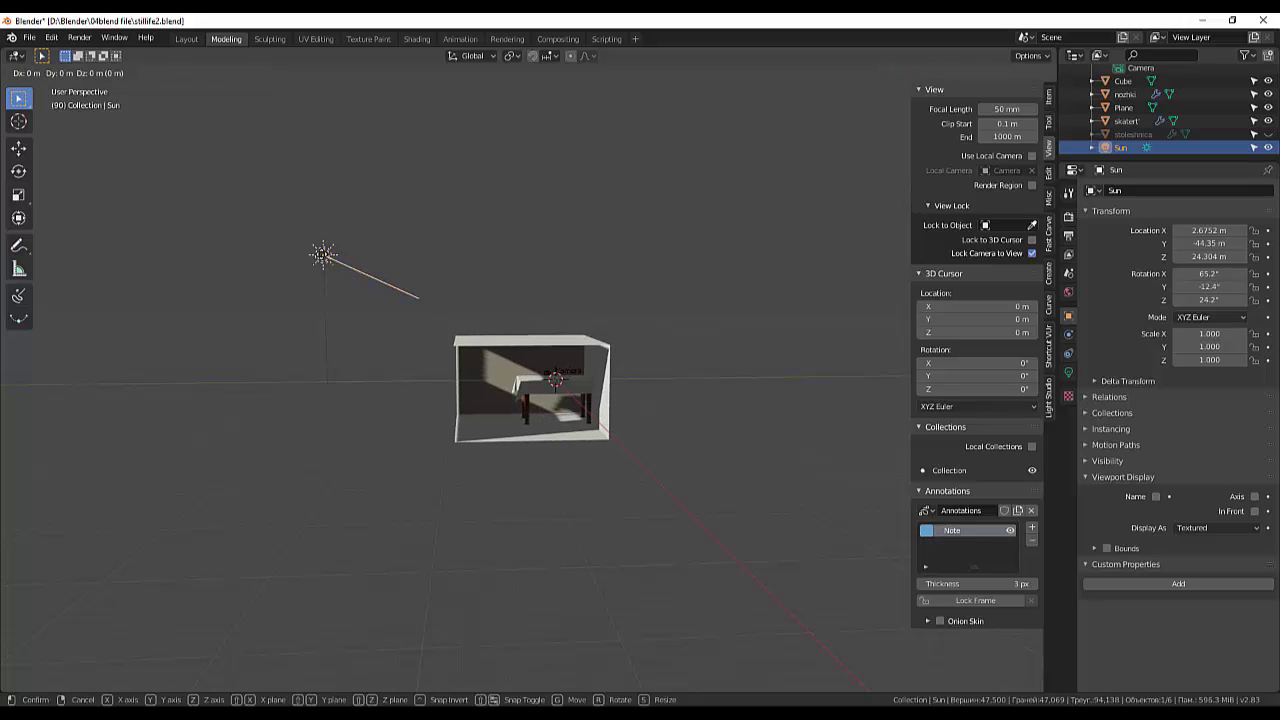
click(321, 264)
key(g)
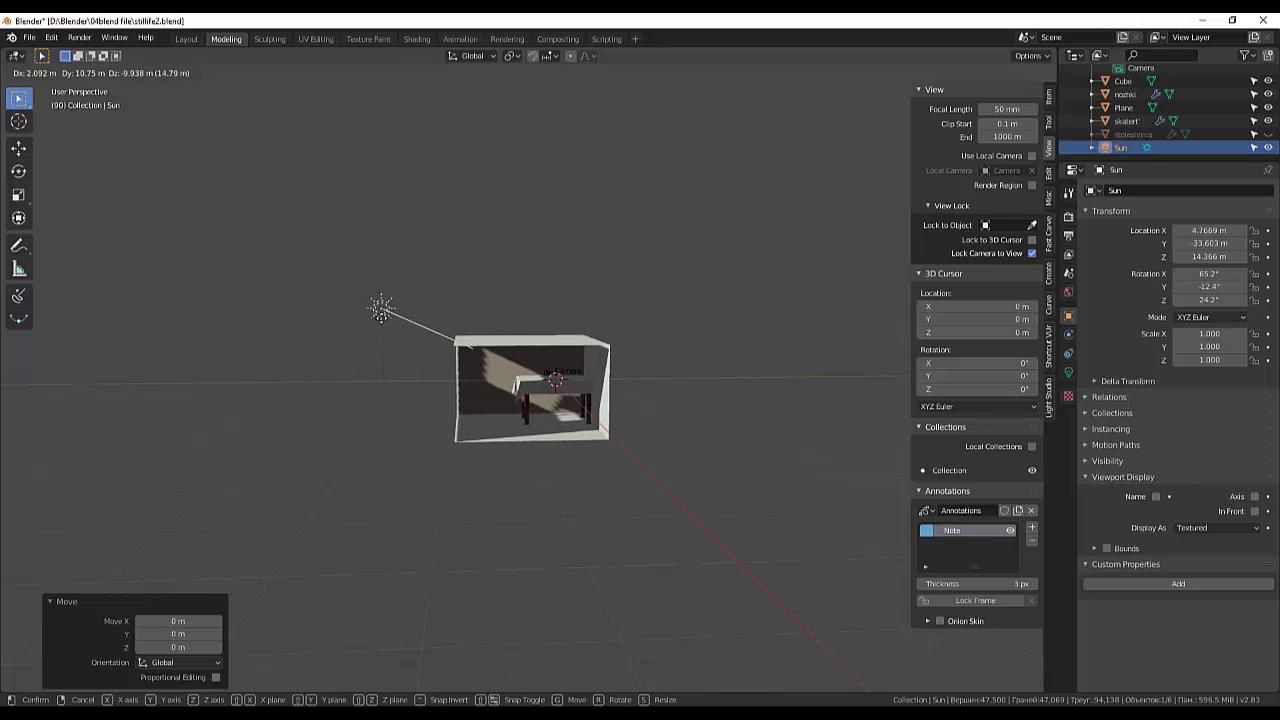
click(430, 313)
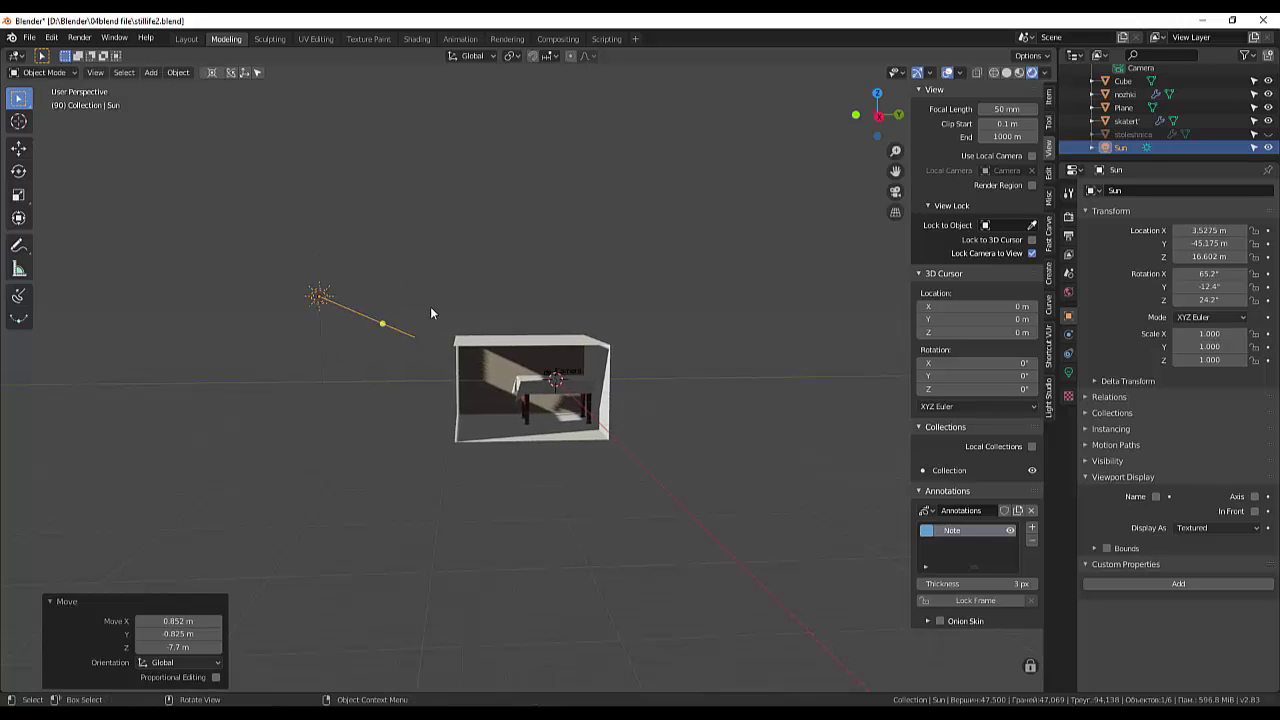
Step: Fine-tune the Sun rotation to 72.1°, −19.9°, 11.1° so light crosses the back wall
mouse_move(430, 313)
middle_down()
mouse_move(561, 331)
mouse_move(502, 388)
middle_up()
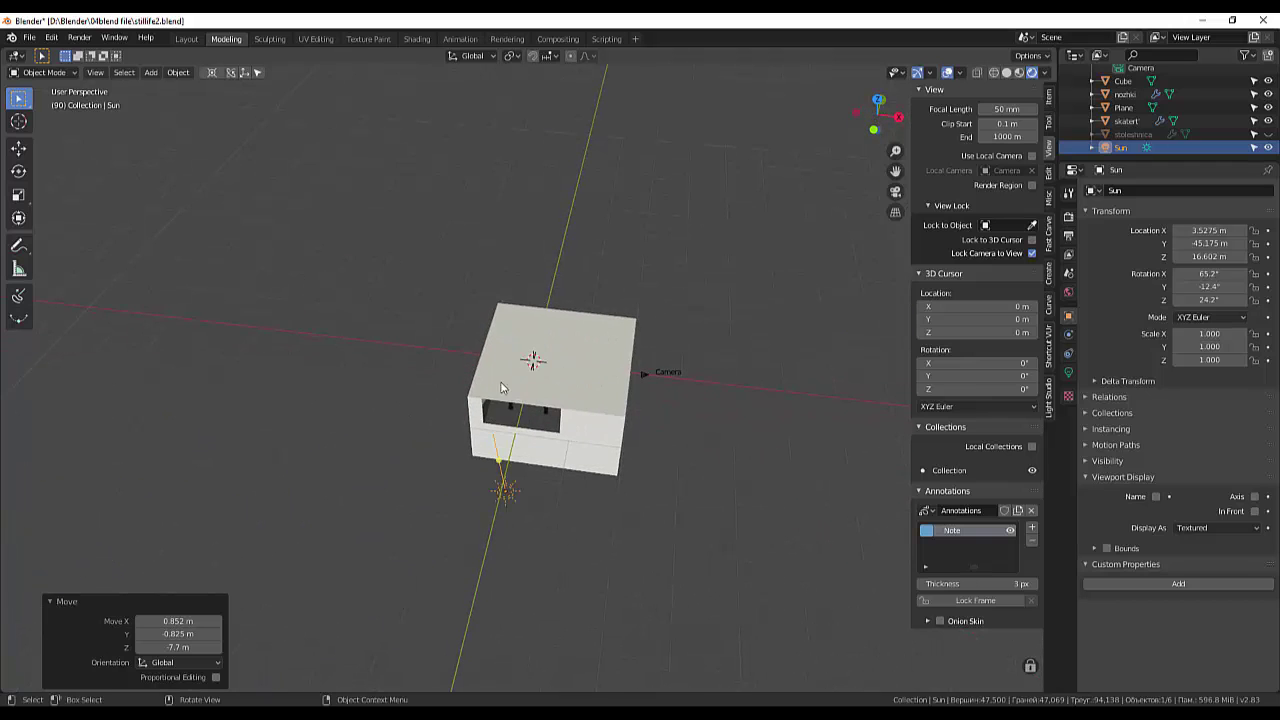
drag(494, 460, 509, 477)
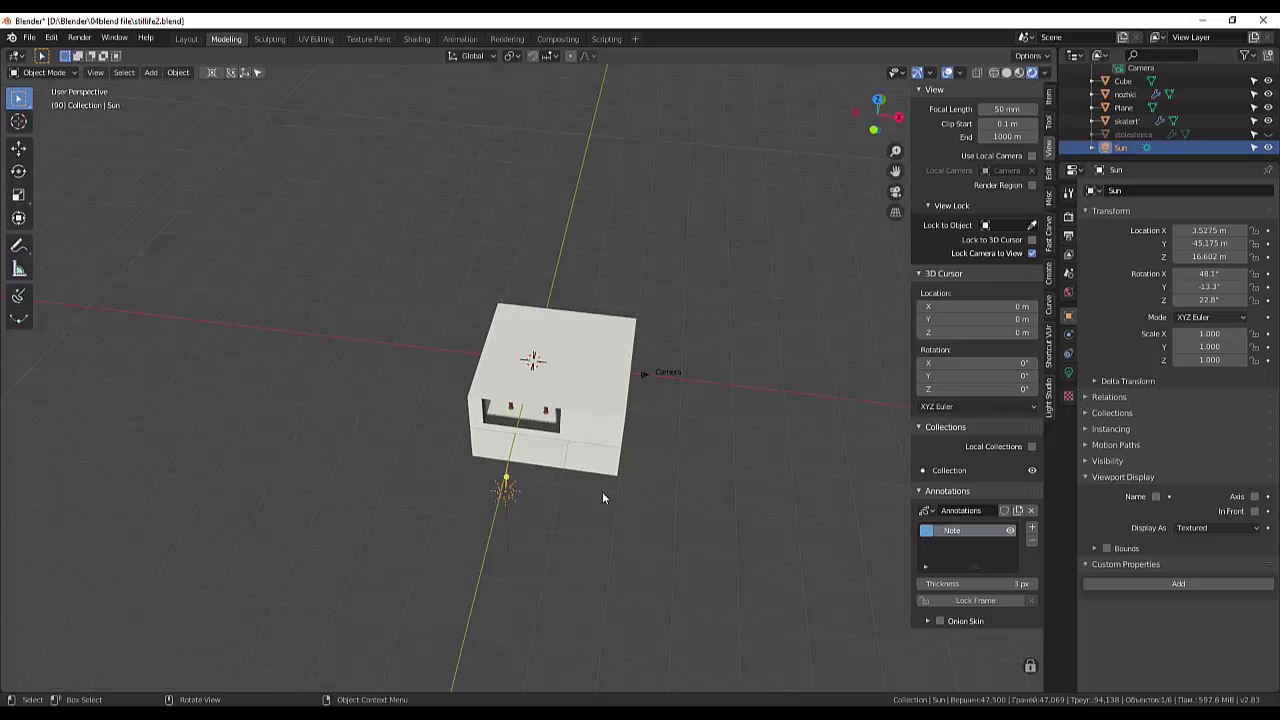
mouse_move(602, 491)
middle_down()
mouse_move(488, 418)
mouse_move(534, 457)
middle_up()
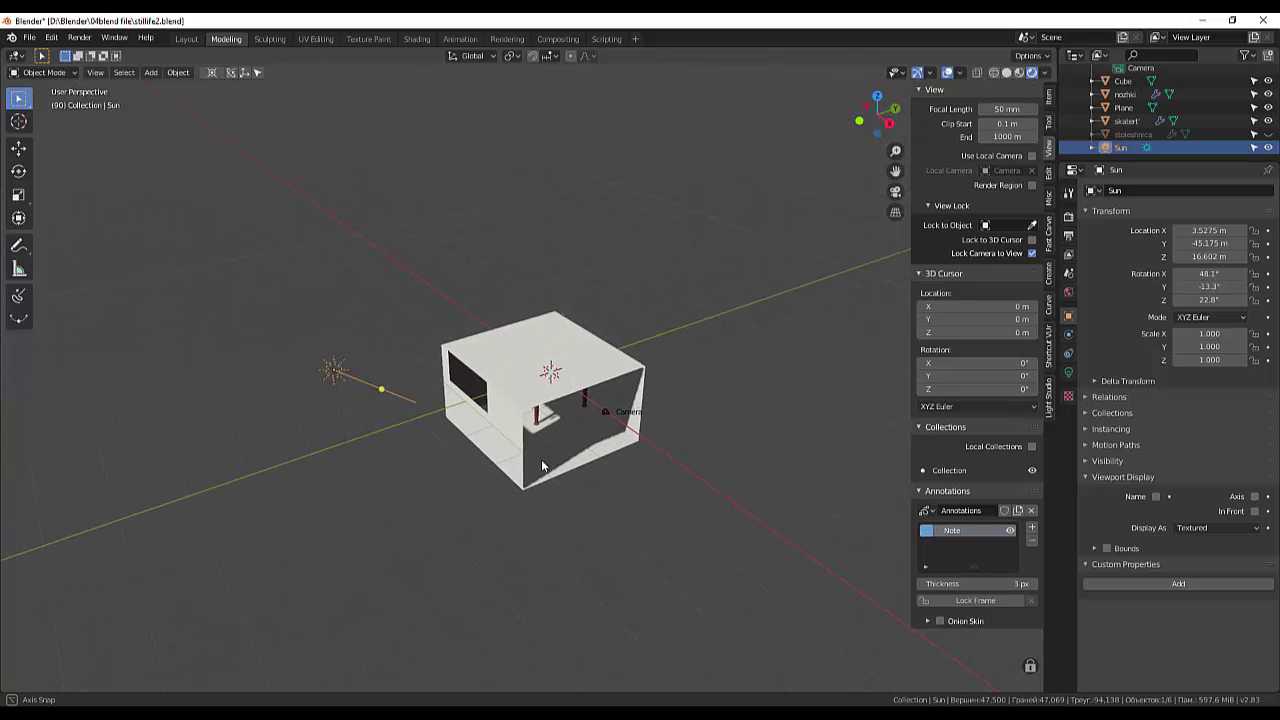
middle_drag(534, 455, 518, 429)
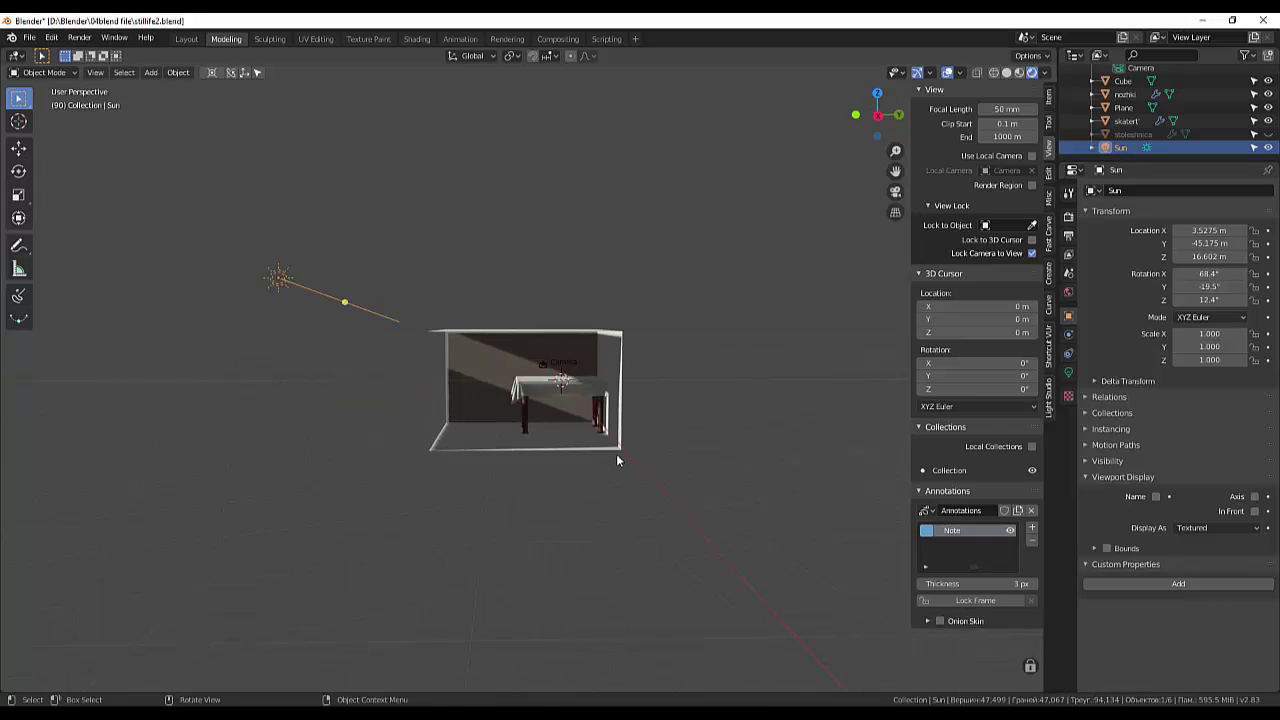
mouse_move(617, 460)
middle_down()
mouse_move(748, 480)
mouse_move(531, 427)
middle_up()
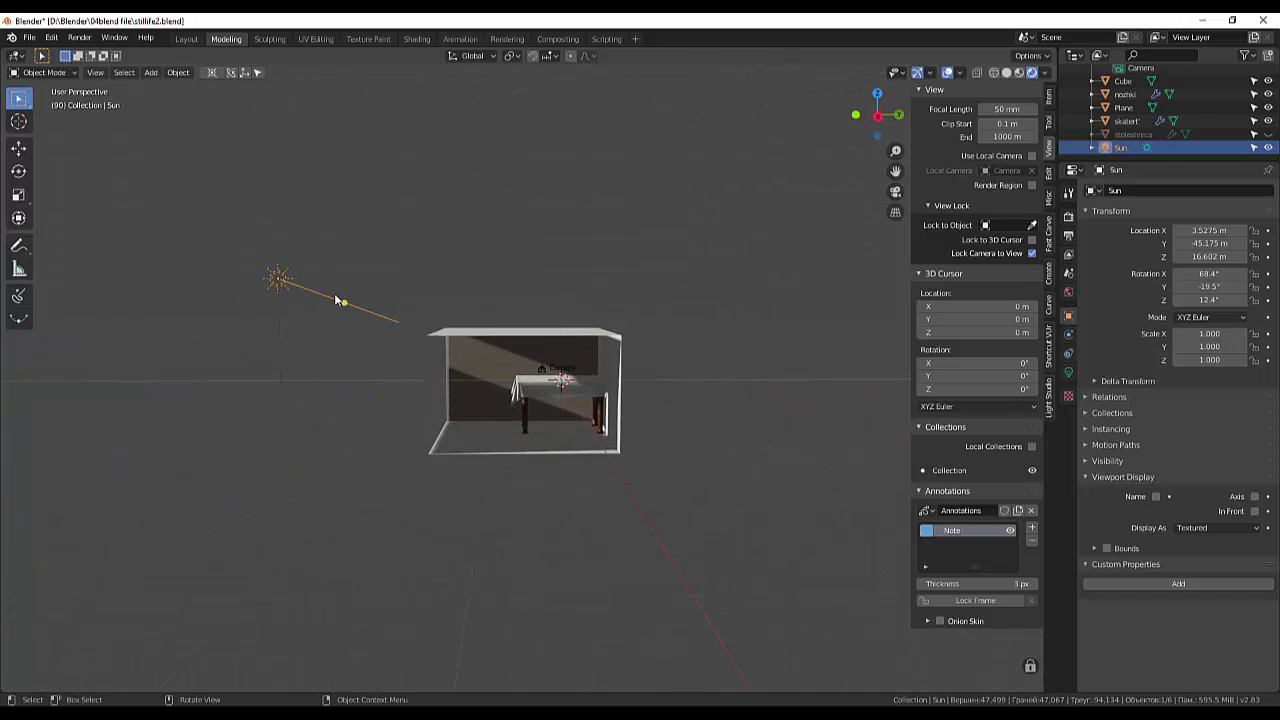
drag(344, 304, 349, 299)
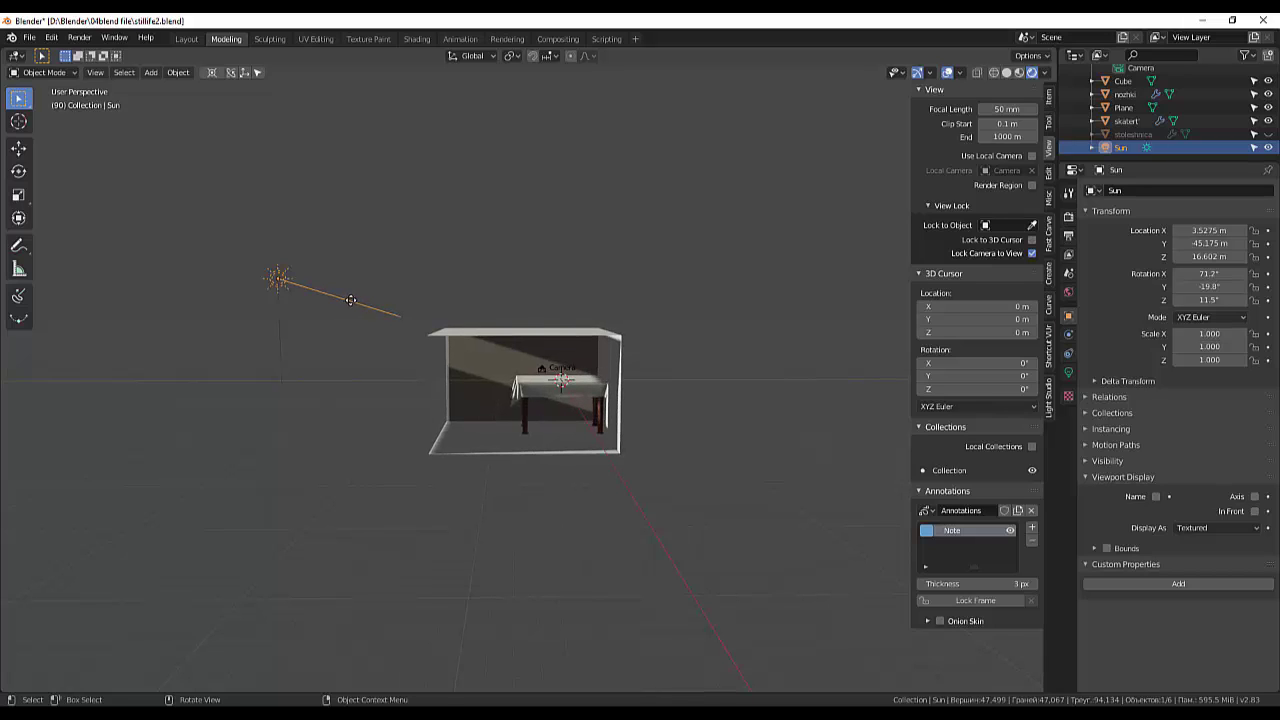
drag(351, 300, 352, 299)
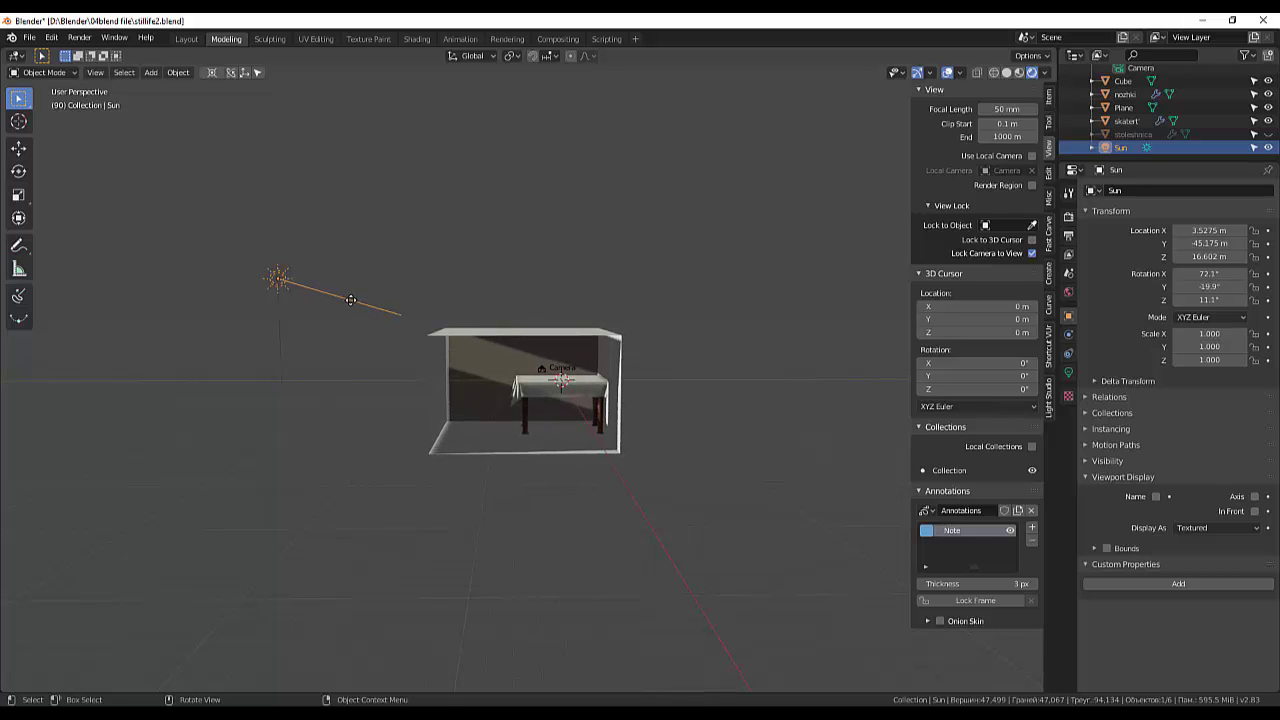
scroll(457, 355, up, 3)
scroll(474, 361, up, 4)
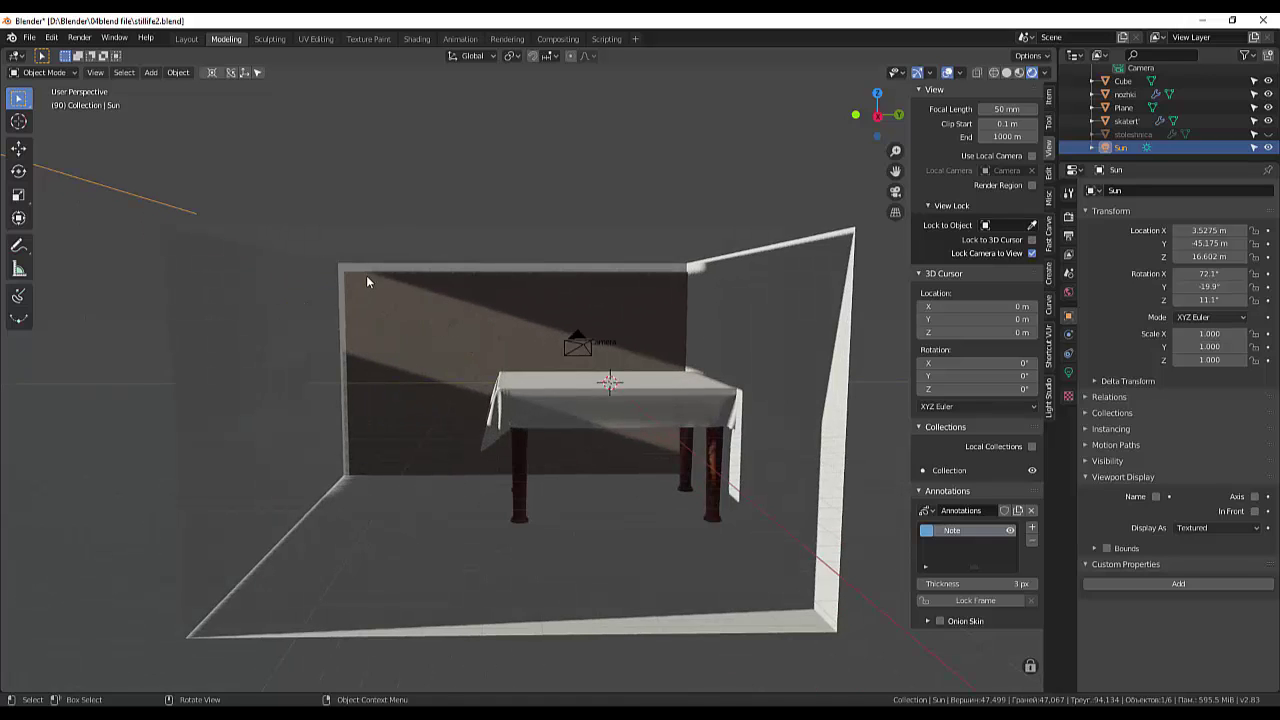
mouse_move(366, 281)
middle_down()
mouse_move(488, 283)
mouse_move(173, 229)
middle_up()
Step: Select the room box and switch it into Edit Mode
click(444, 273)
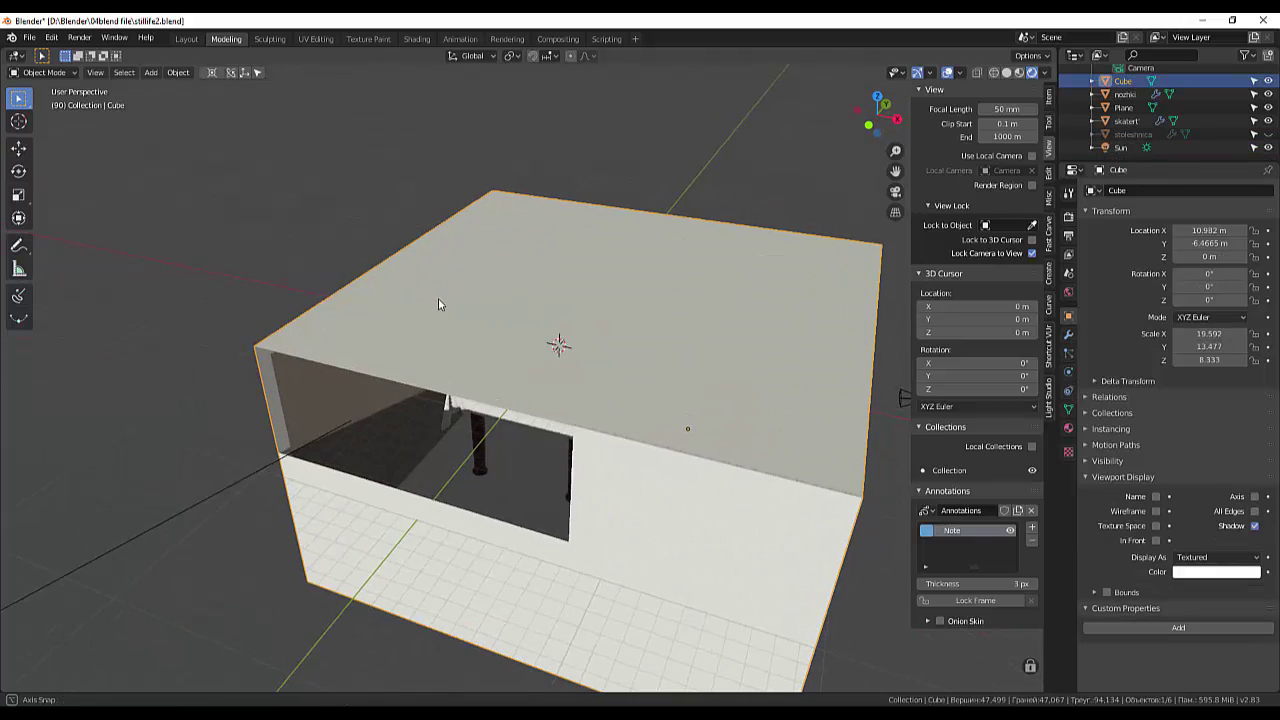
click(38, 73)
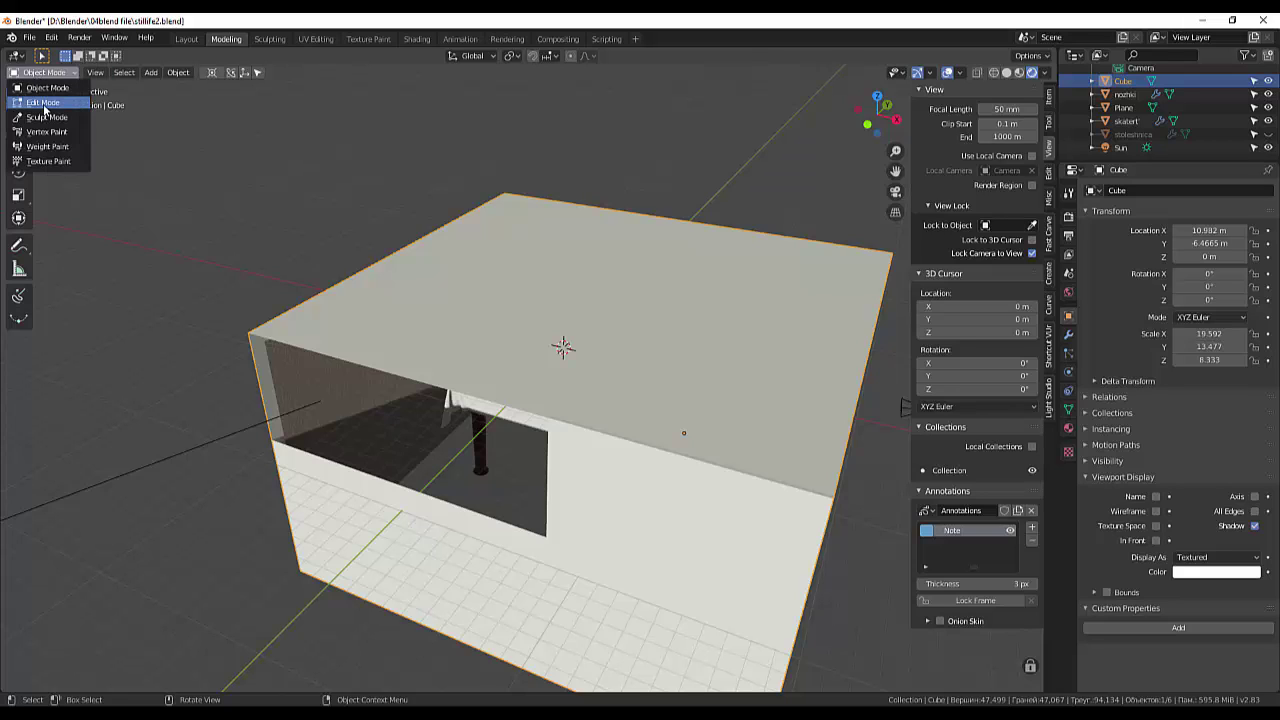
click(44, 108)
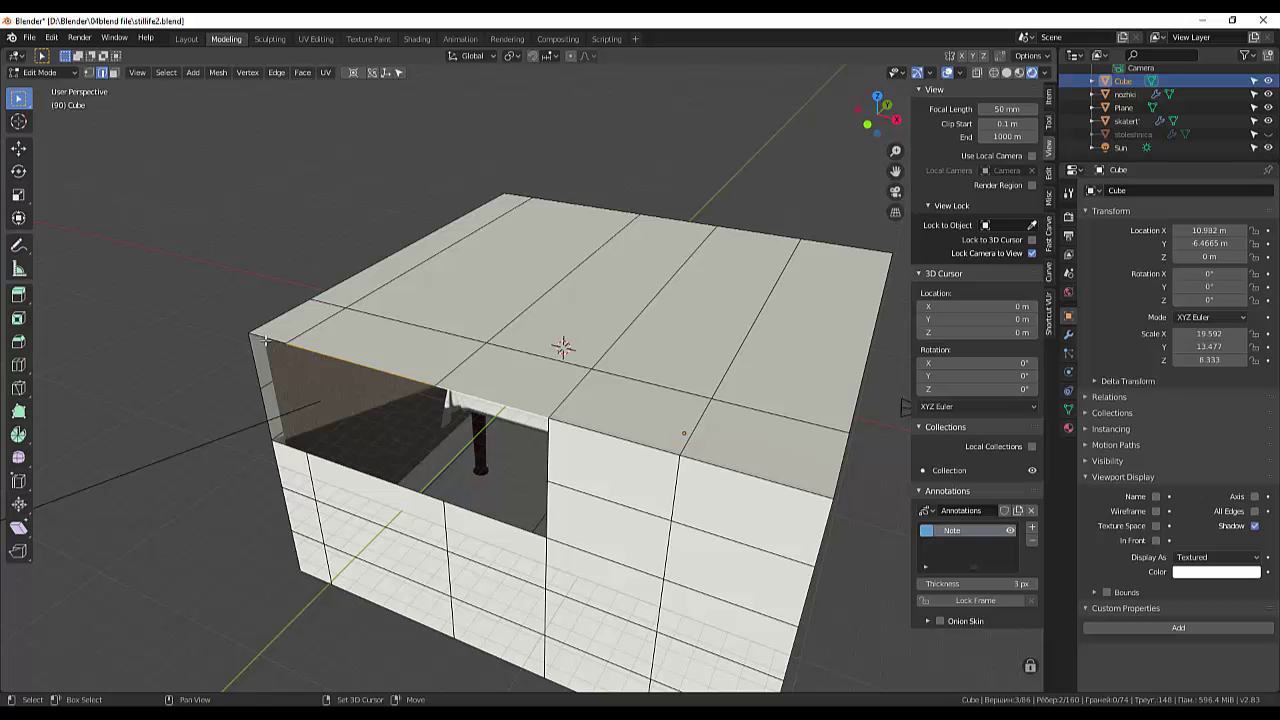
middle_drag(266, 341, 459, 401)
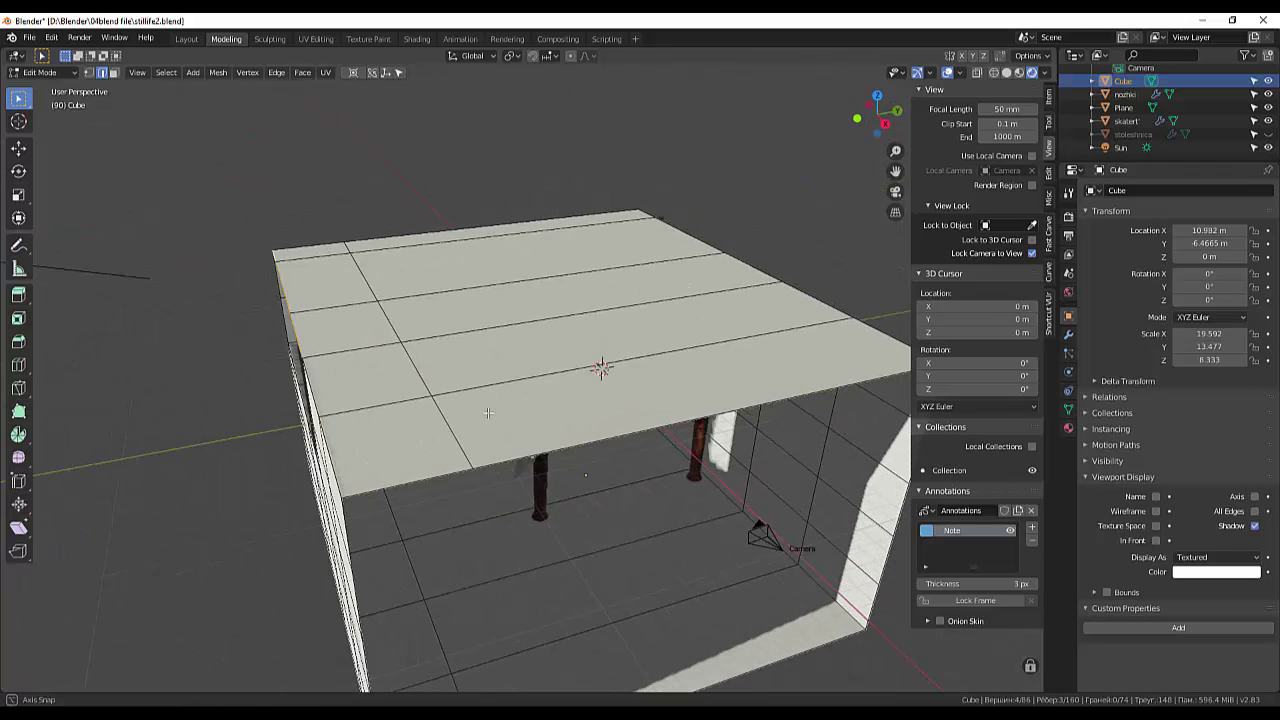
Step: Extrude the roof's side edge outward by −0.476, −2.86, −0.99 m and start moving it
key(e)
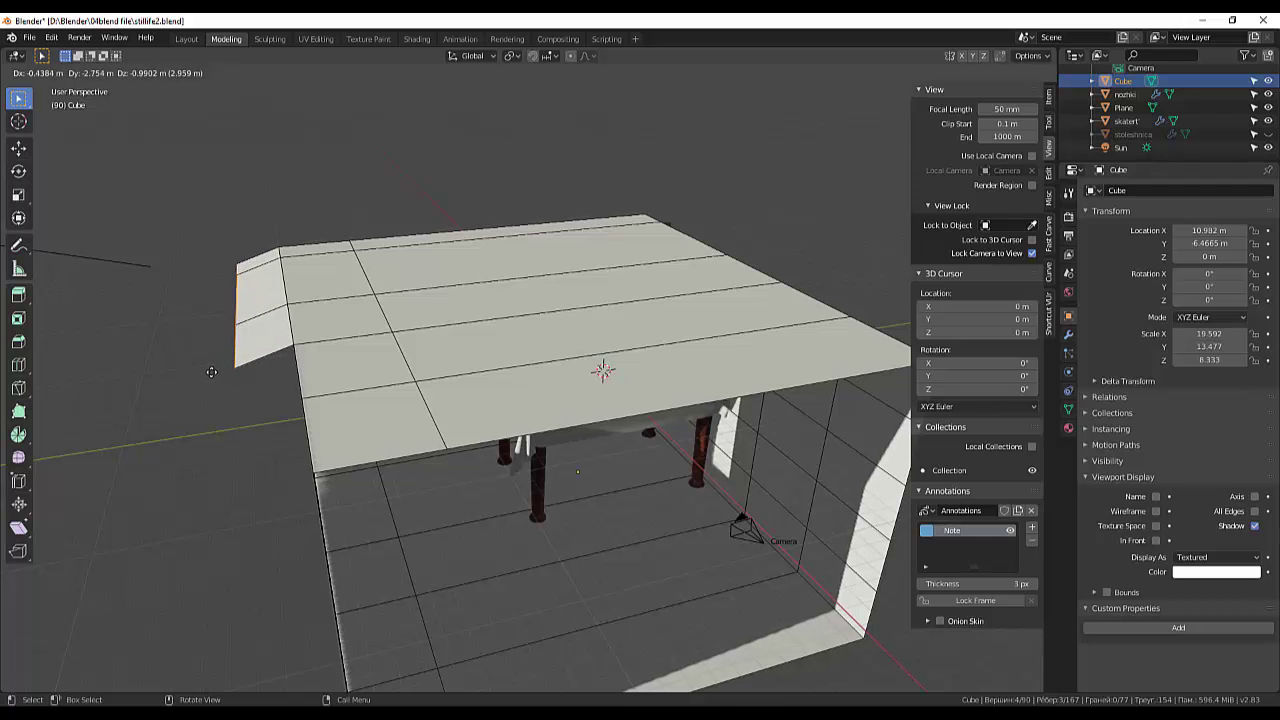
click(214, 372)
middle_drag(214, 372, 417, 400)
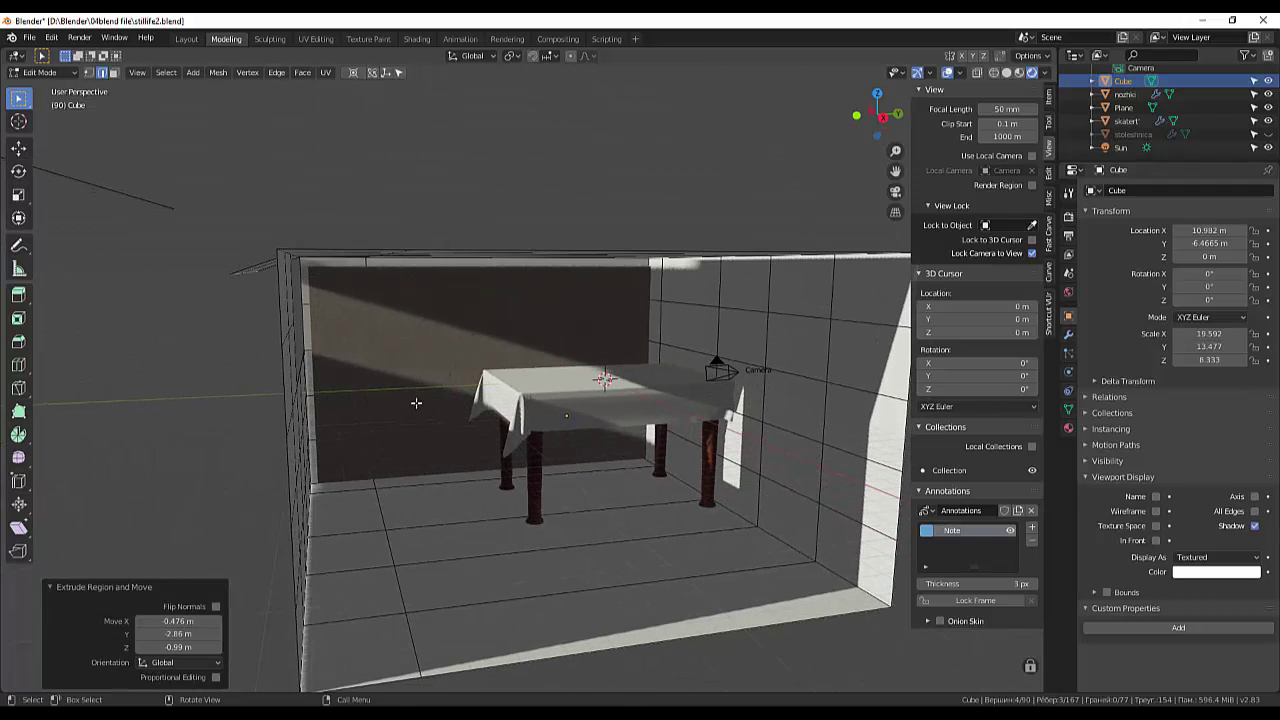
scroll(416, 374, up, 2)
scroll(407, 348, up, 2)
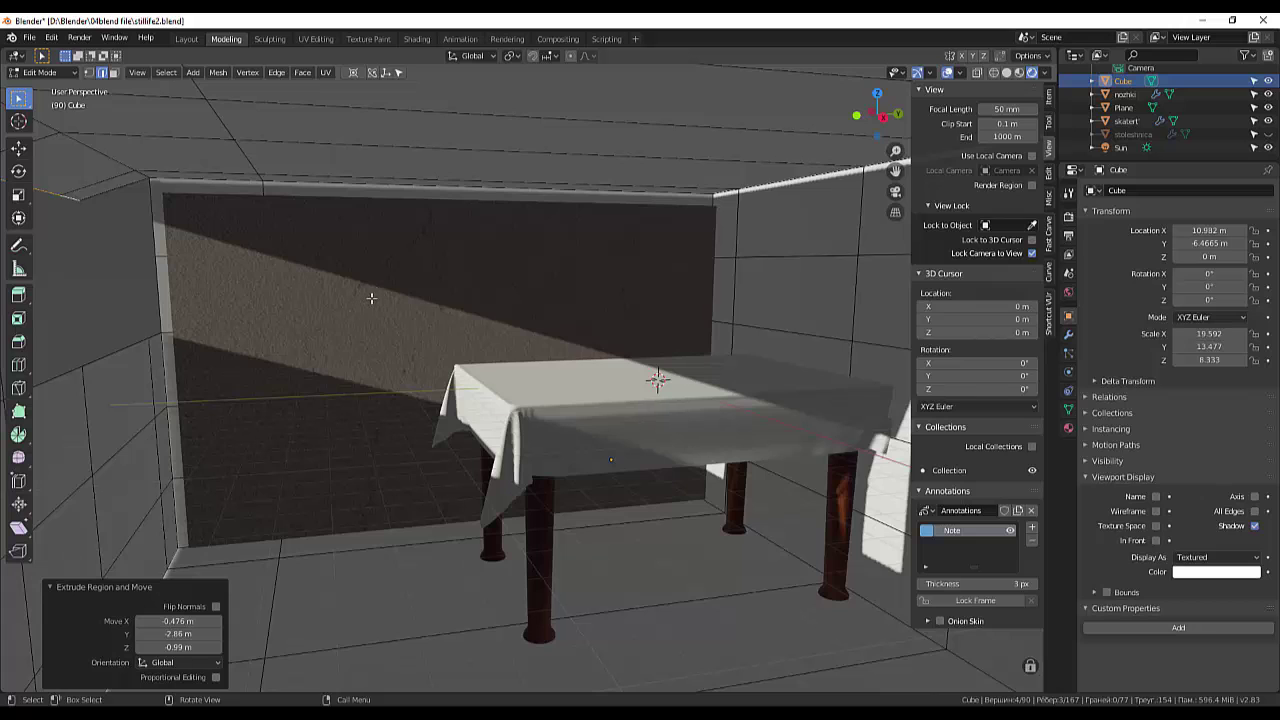
middle_drag(371, 298, 454, 294)
scroll(417, 309, down, 5)
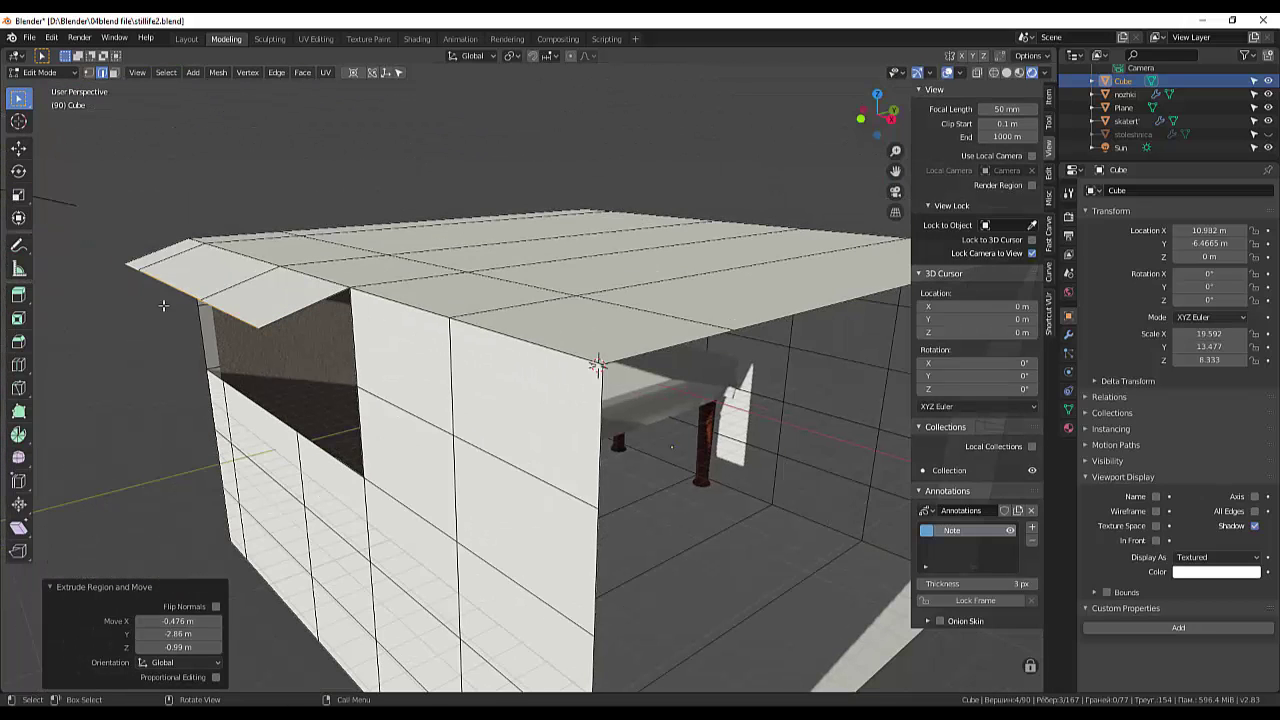
mouse_move(283, 339)
middle_down()
mouse_move(510, 338)
mouse_move(61, 365)
middle_up()
scroll(381, 341, up, 4)
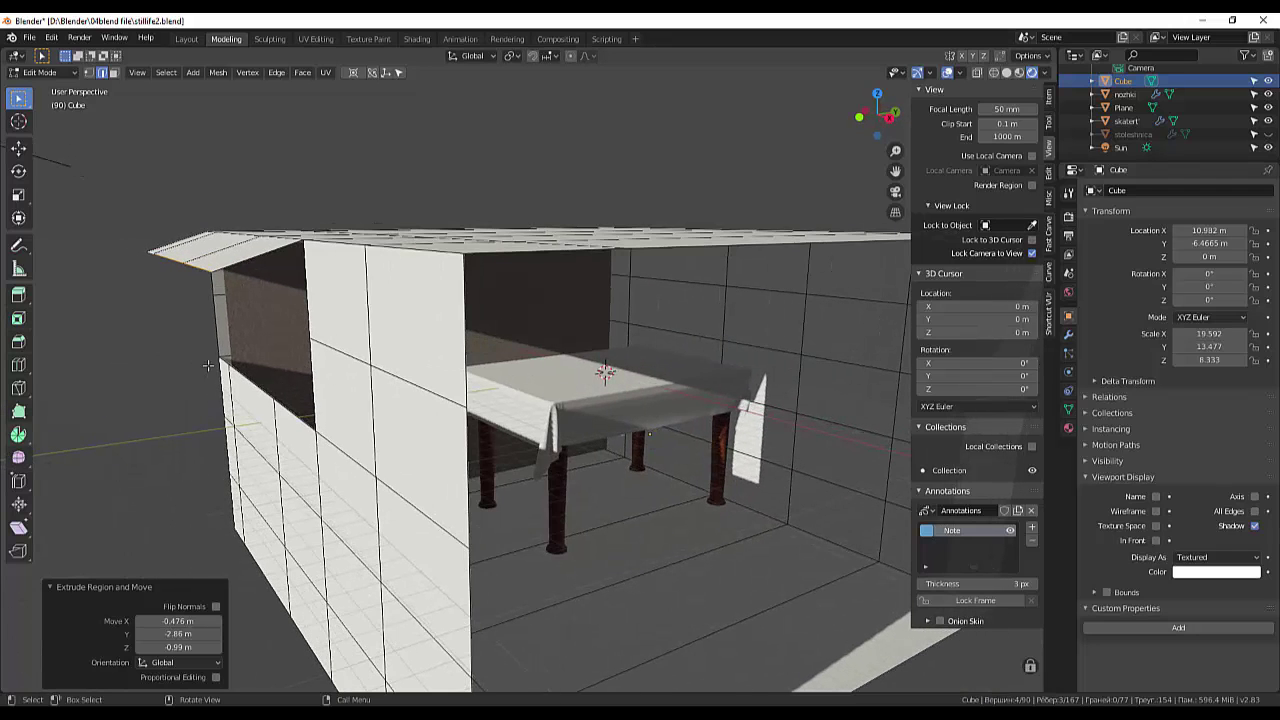
scroll(207, 366, up, 2)
scroll(200, 380, up, 2)
scroll(197, 382, up, 2)
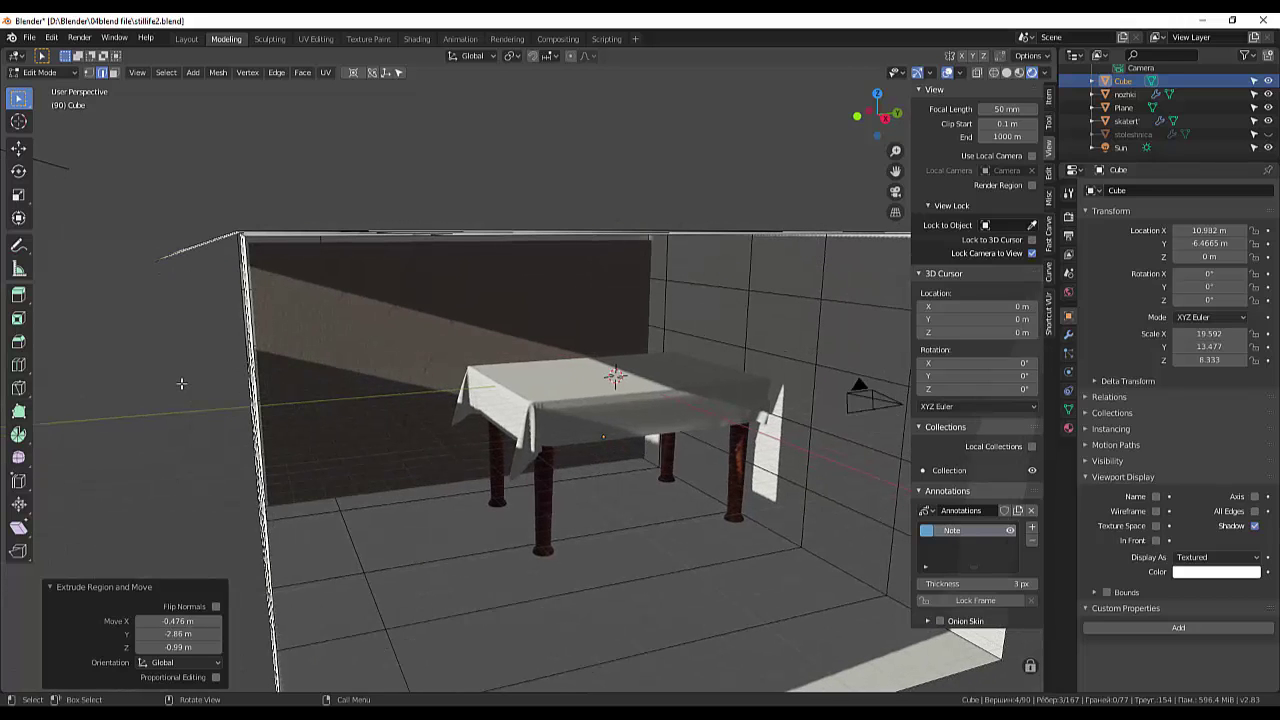
key(g)
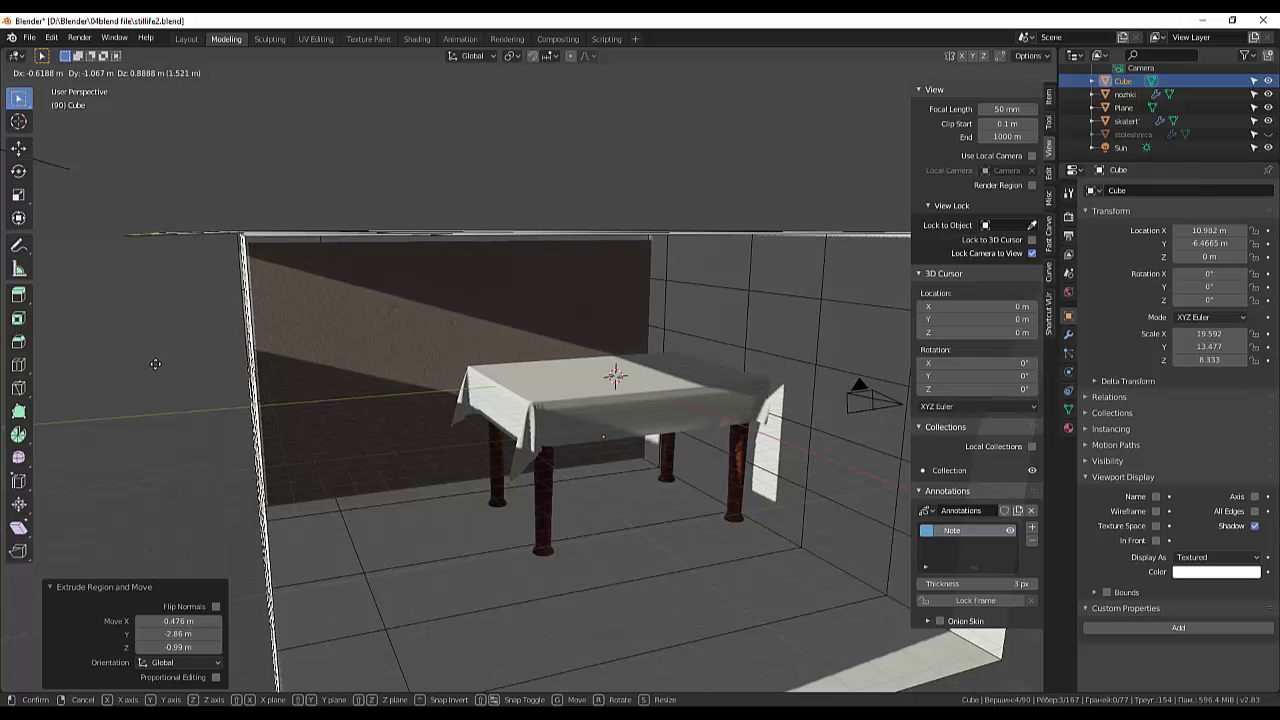
Step: Confirm the roof move and select the two top edges of the wall below the opening
click(155, 363)
middle_drag(449, 528, 550, 533)
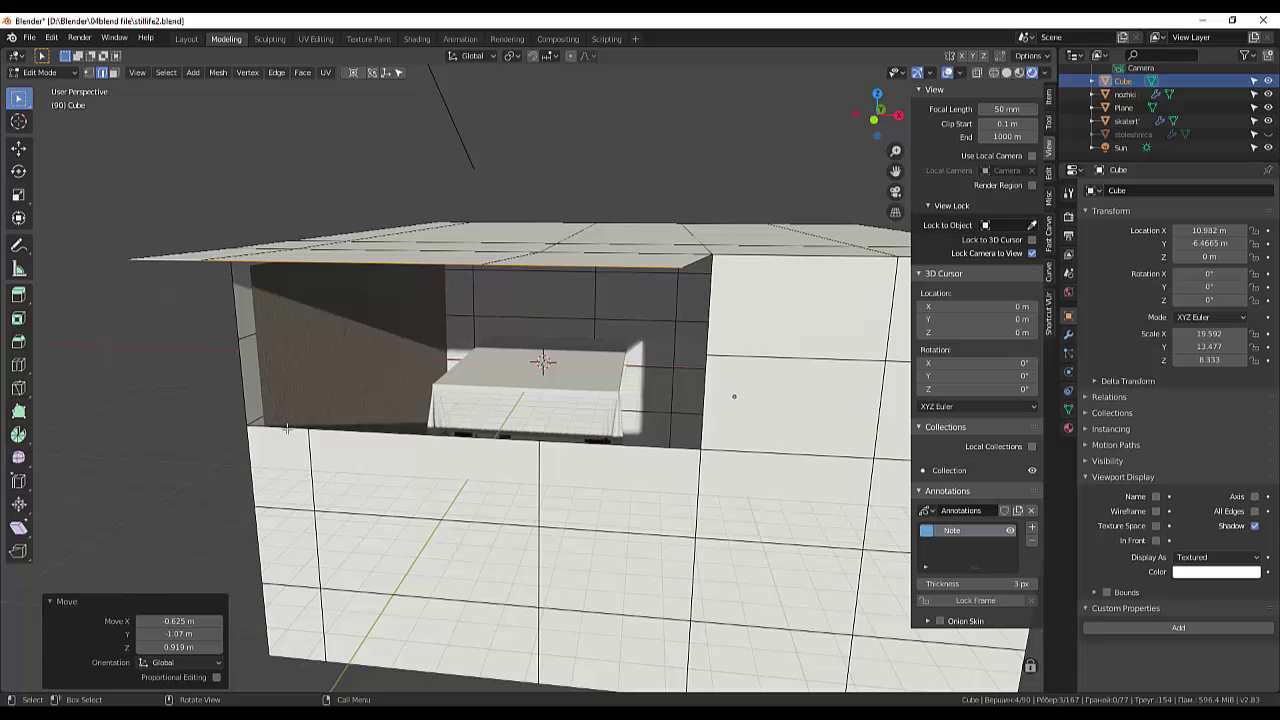
click(287, 428)
ctrl+click(638, 458)
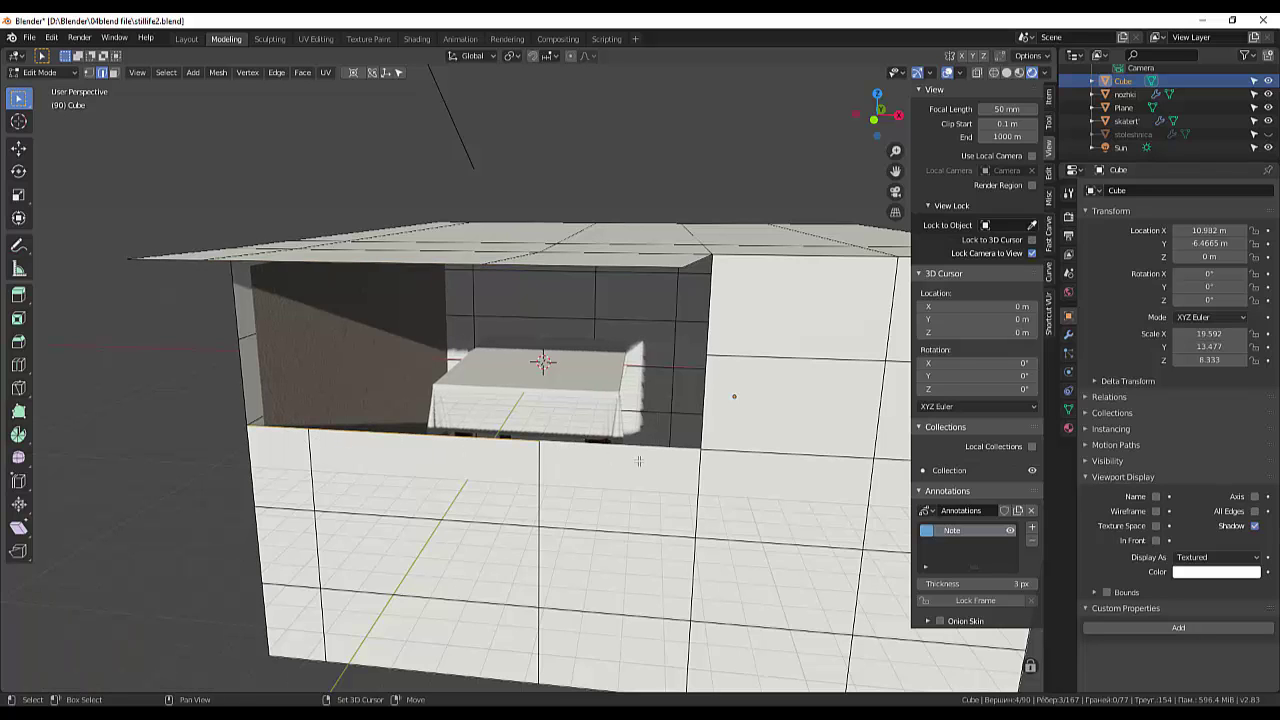
ctrl+click(742, 453)
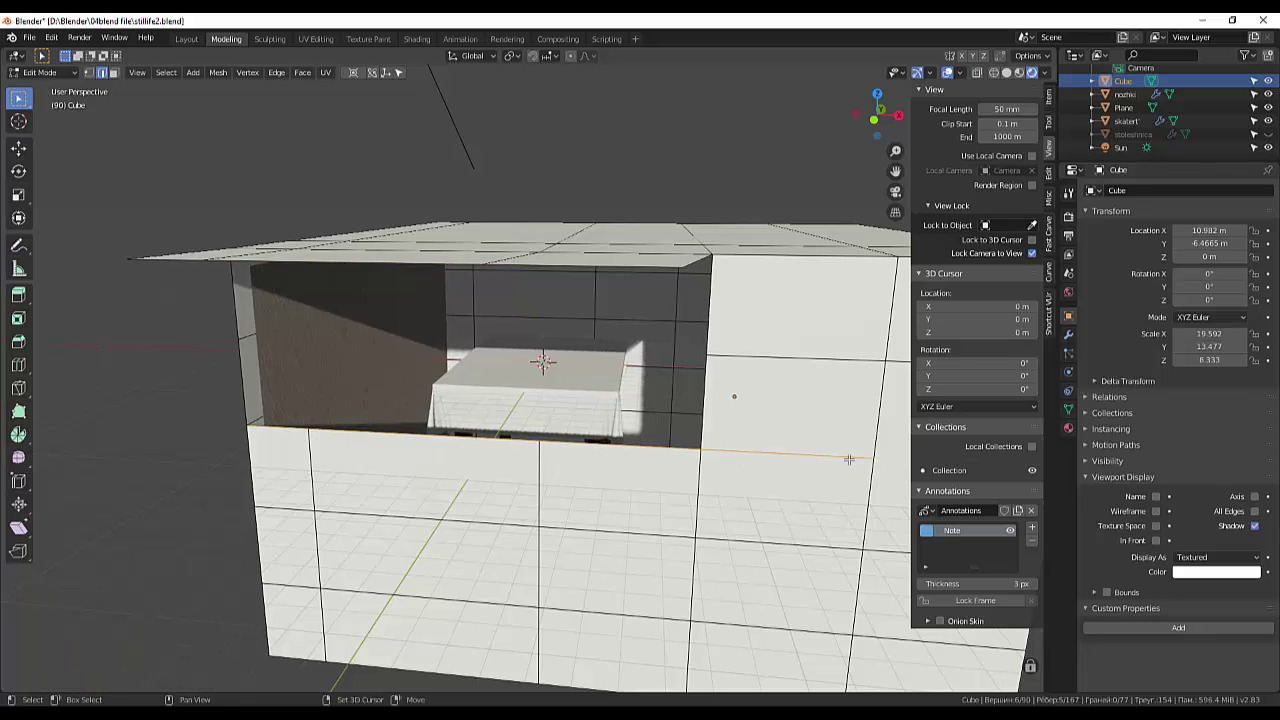
middle_drag(848, 459, 709, 444)
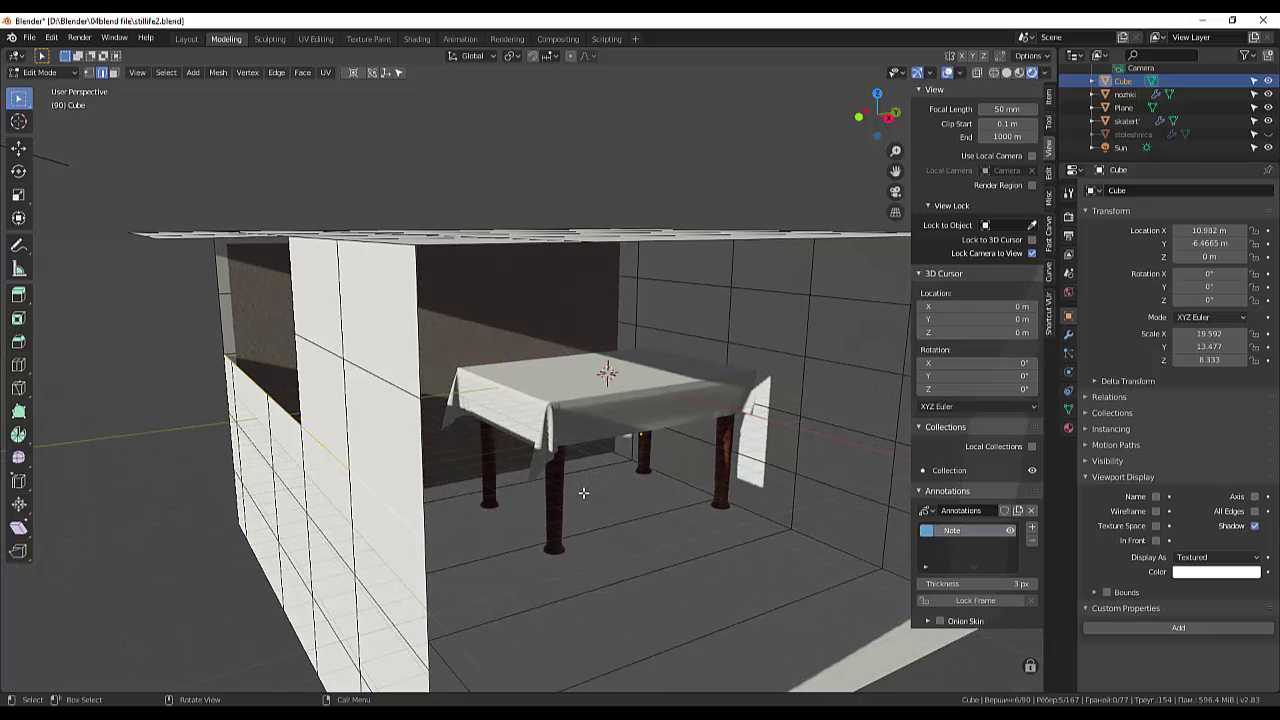
scroll(583, 492, down, 3)
scroll(580, 494, up, 3)
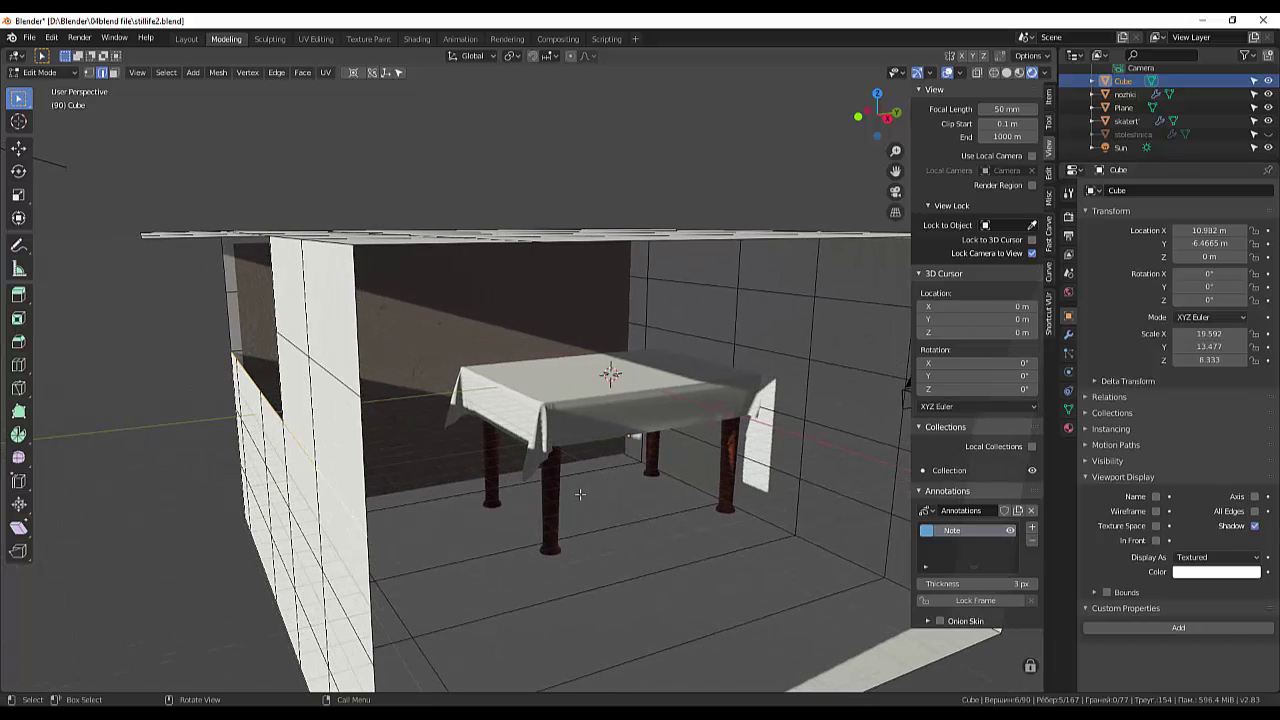
Step: Lower the selected wall edges 1.92 m along Z
key(g)
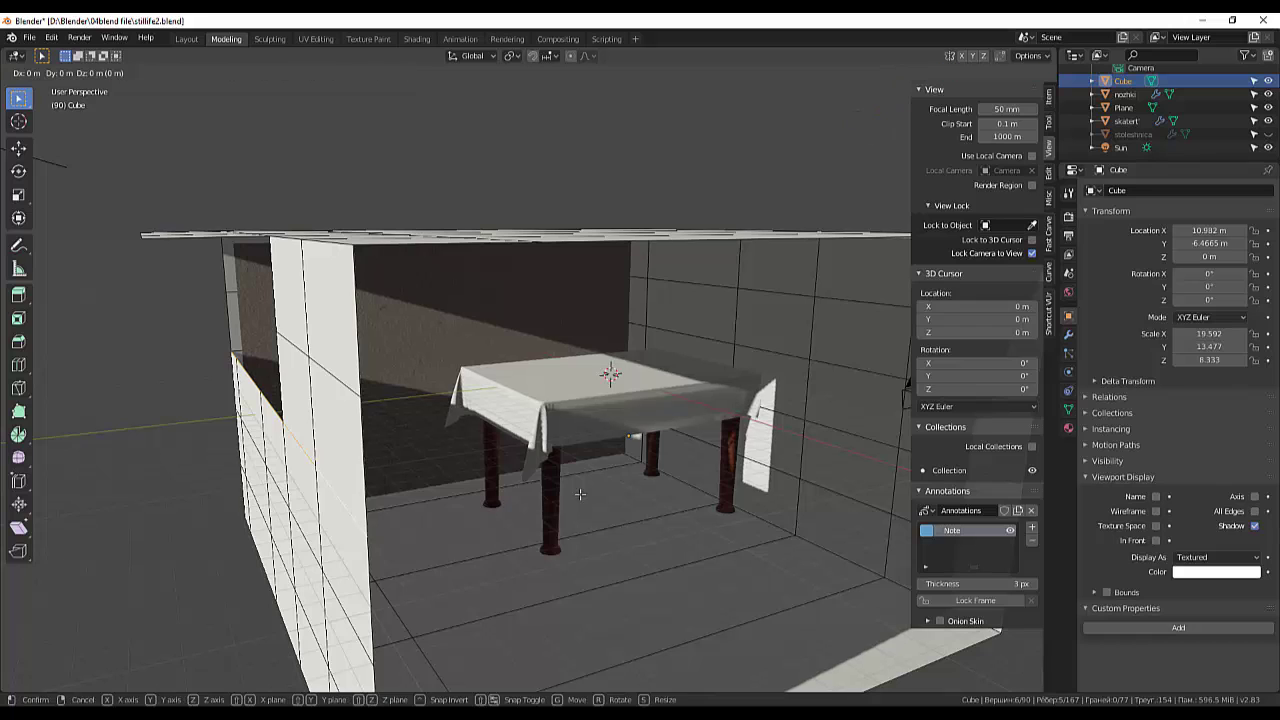
key(z)
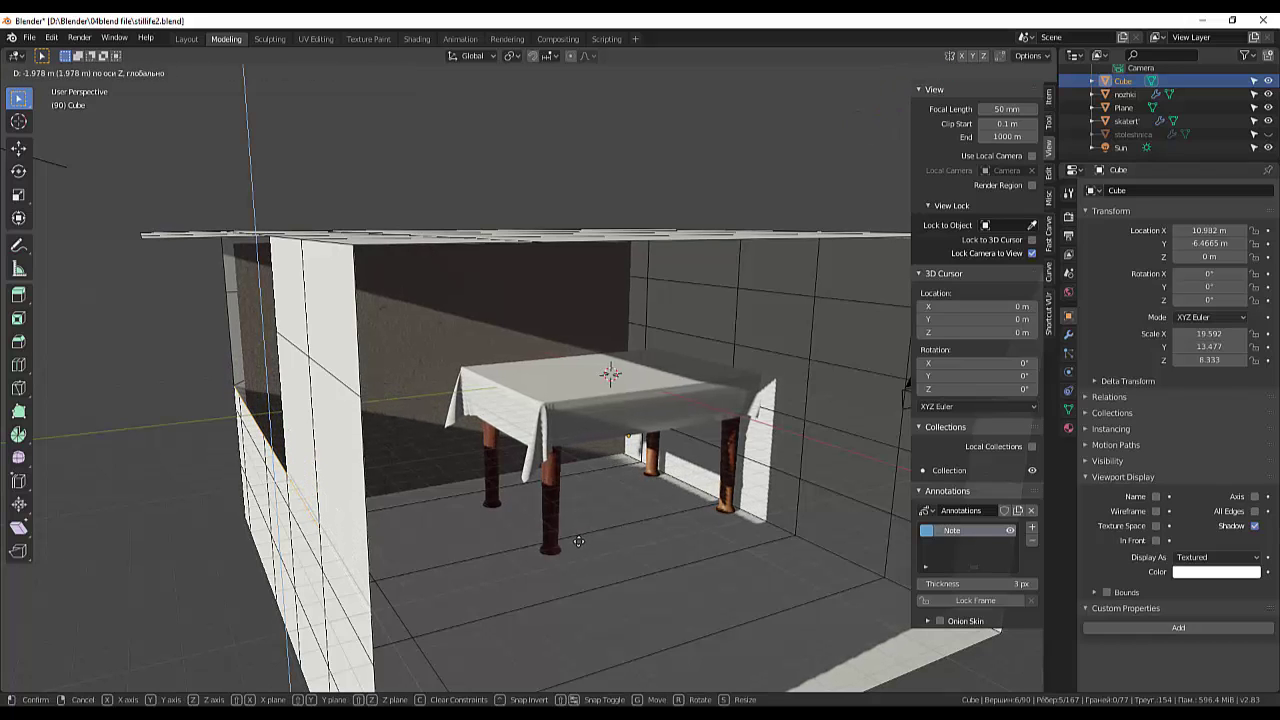
click(575, 535)
mouse_move(756, 530)
middle_down()
mouse_move(706, 511)
mouse_move(724, 524)
mouse_move(693, 522)
middle_up()
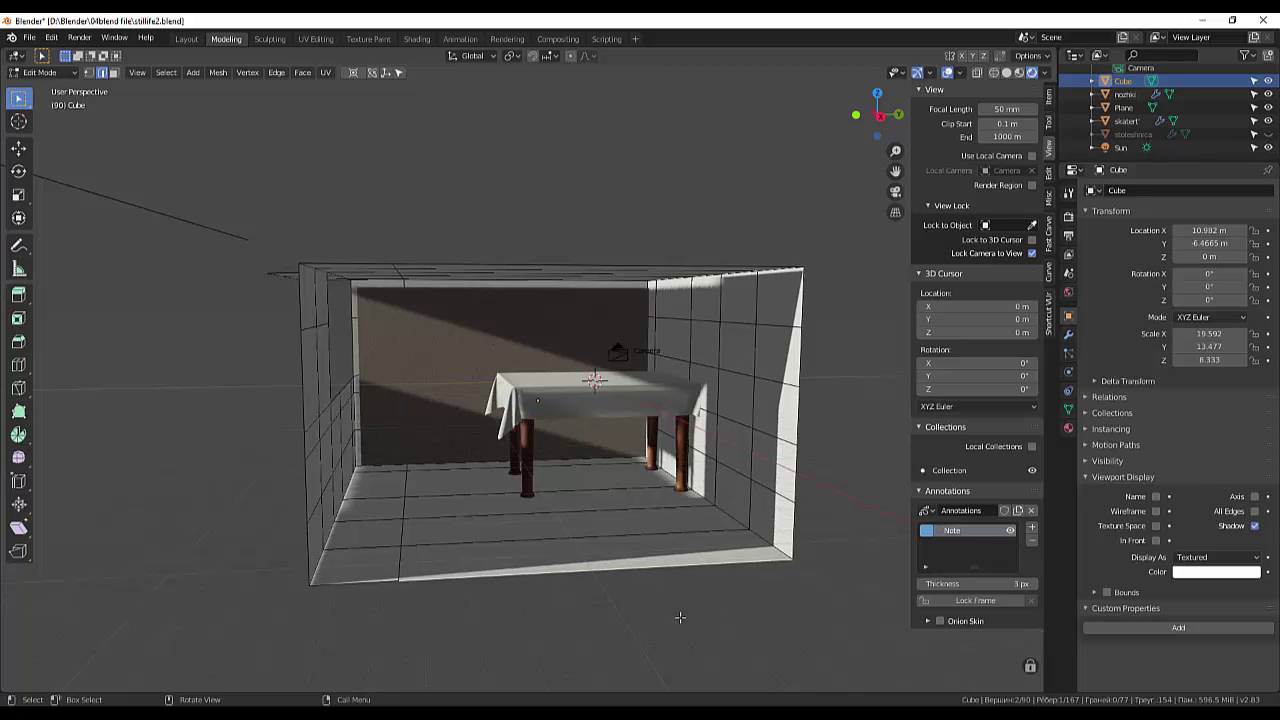
Step: From the camera view, select the left wall edge and move it 7 m along X
key(KP_0)
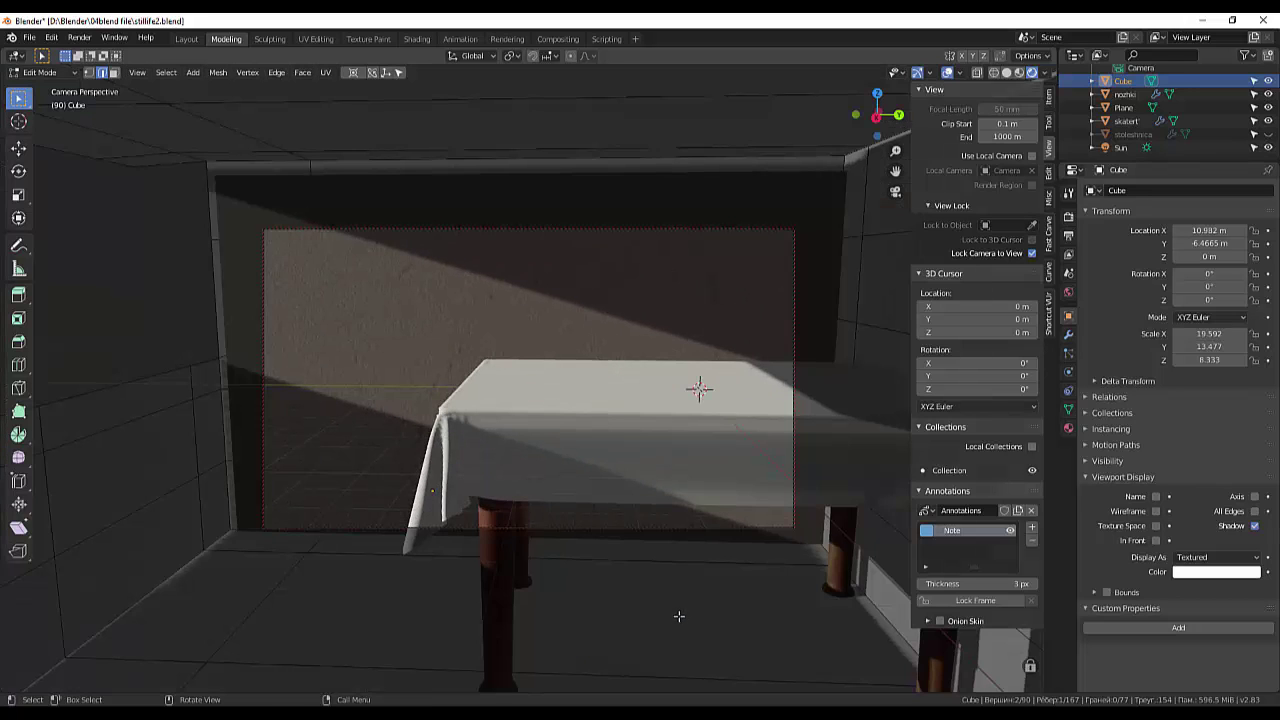
click(145, 380)
text(g)
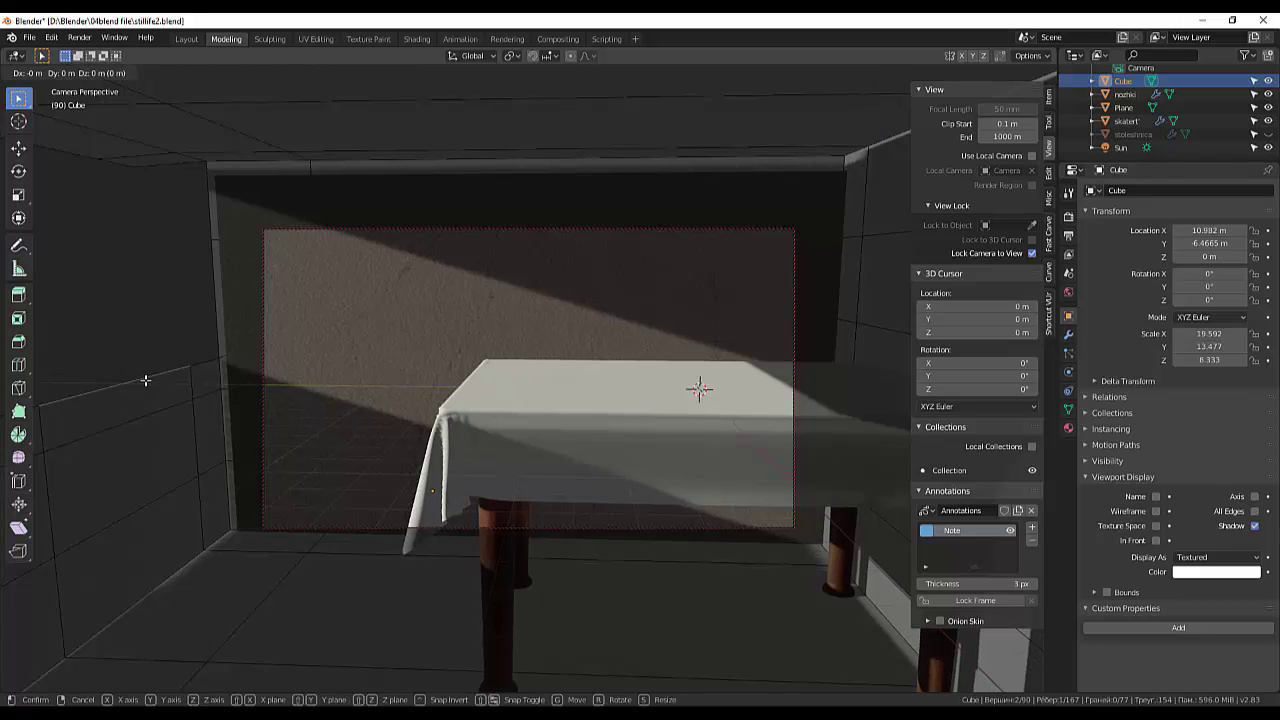
text(7)
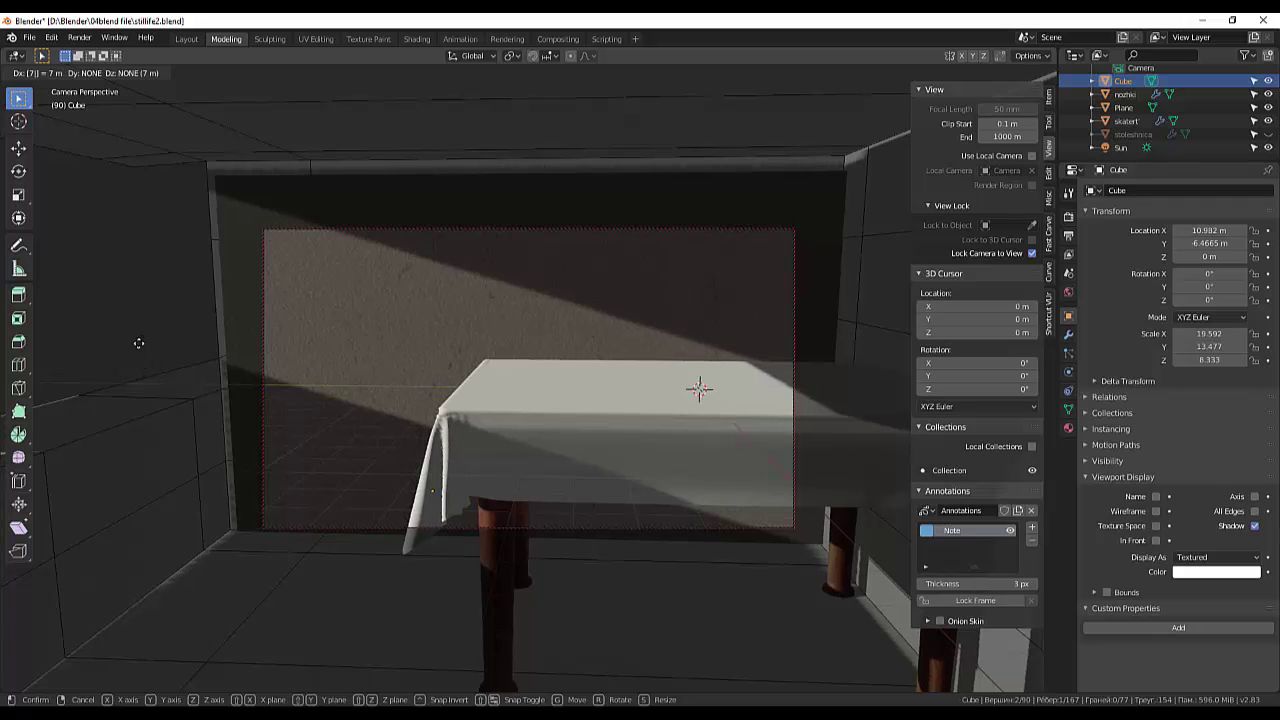
key(Return)
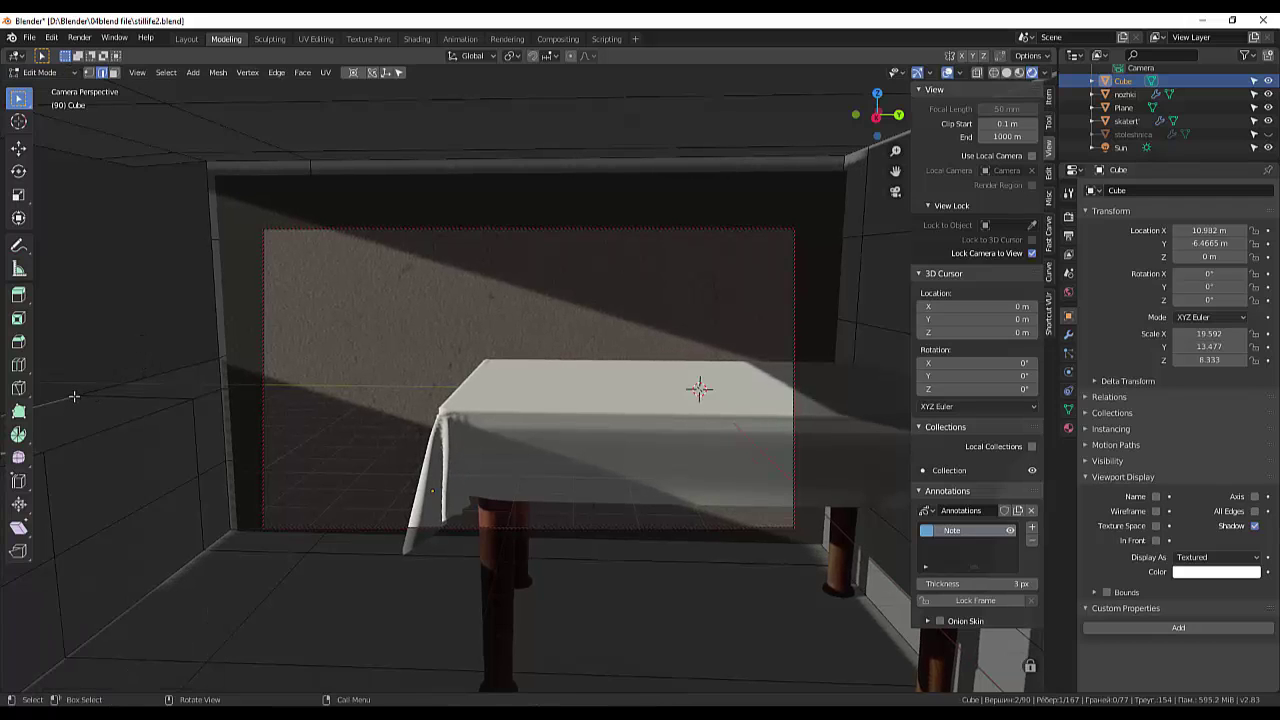
Step: Move the geometry −3.636 m along Z and check the box, table and camera
key(g)
key(z)
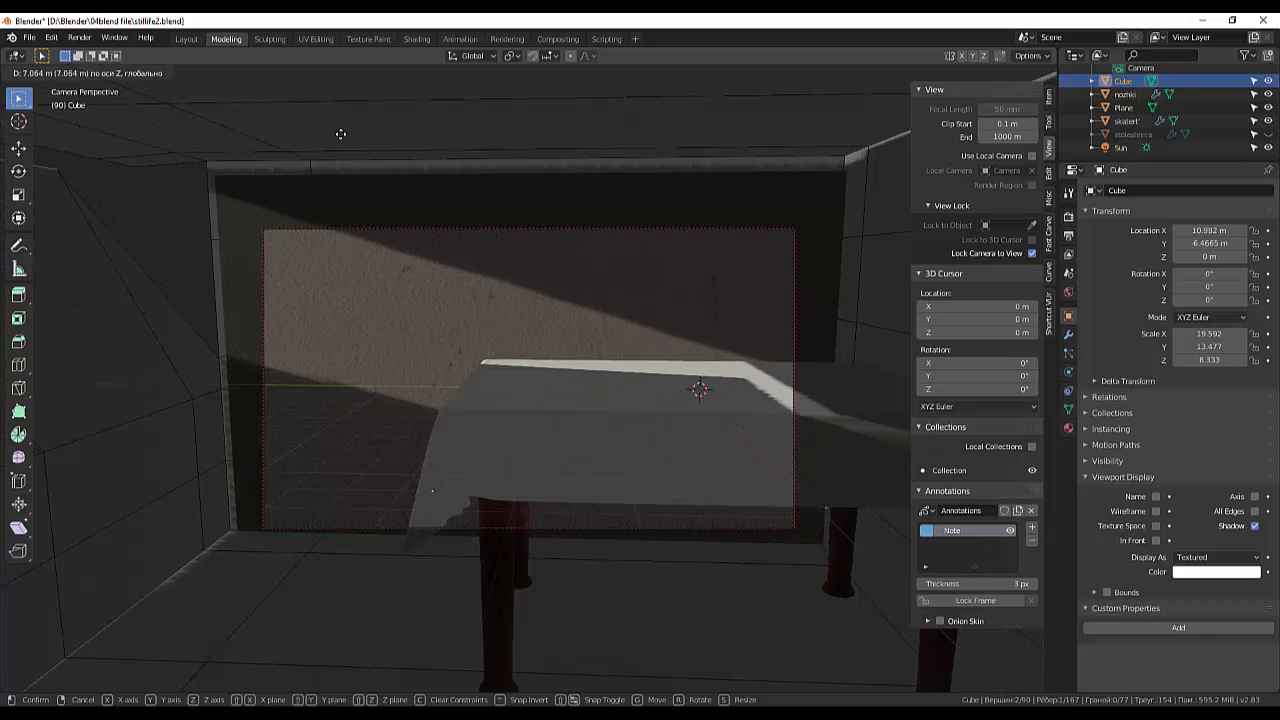
click(171, 491)
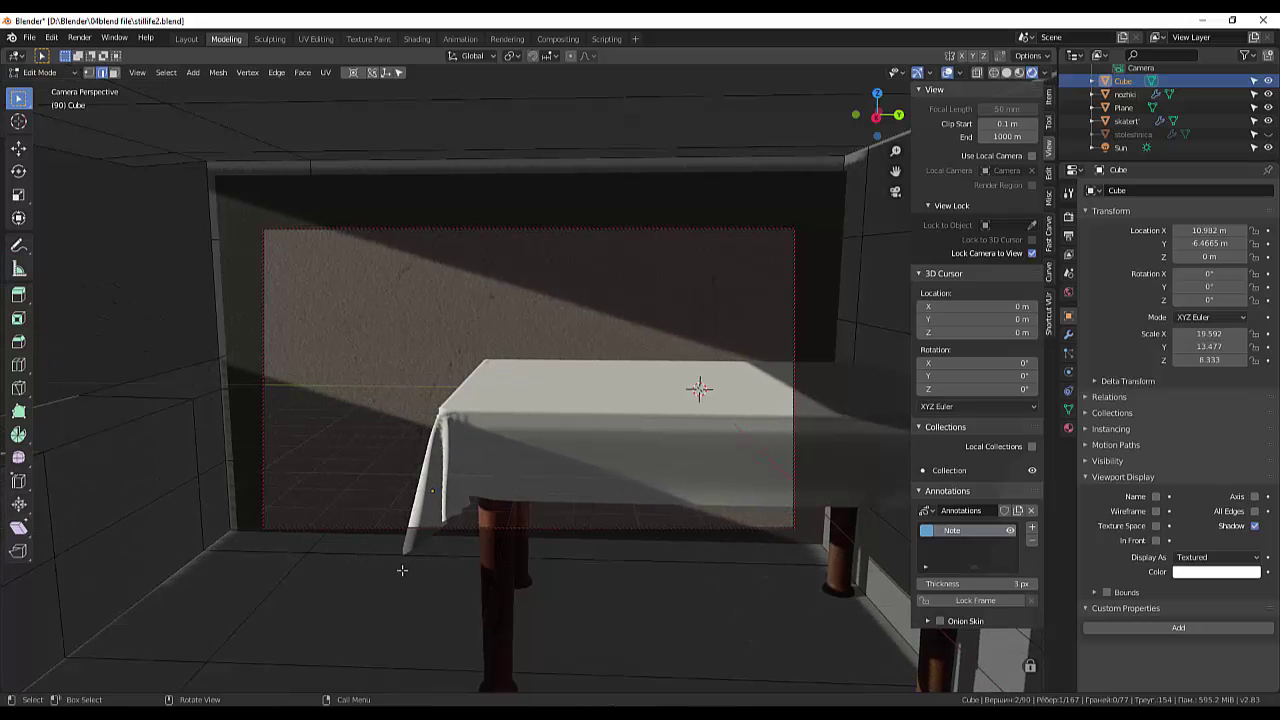
mouse_move(578, 649)
middle_down()
mouse_move(630, 643)
mouse_move(469, 626)
mouse_move(489, 631)
middle_up()
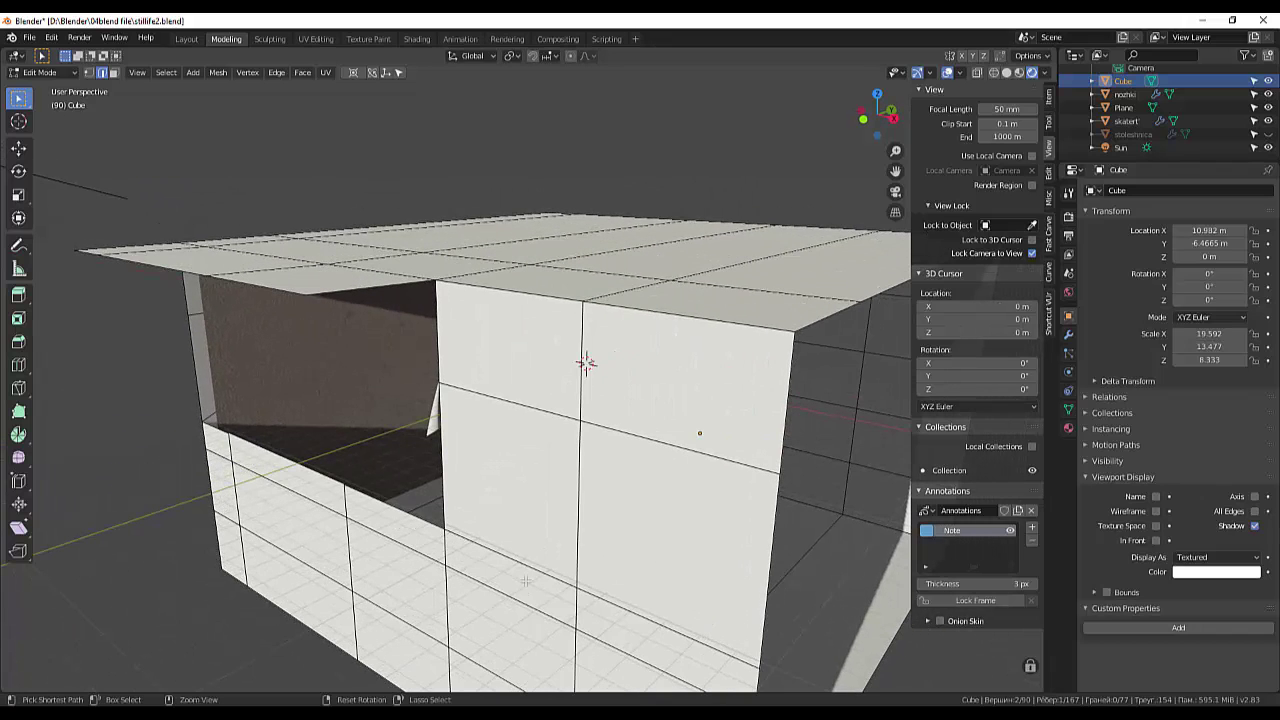
middle_drag(525, 581, 437, 577)
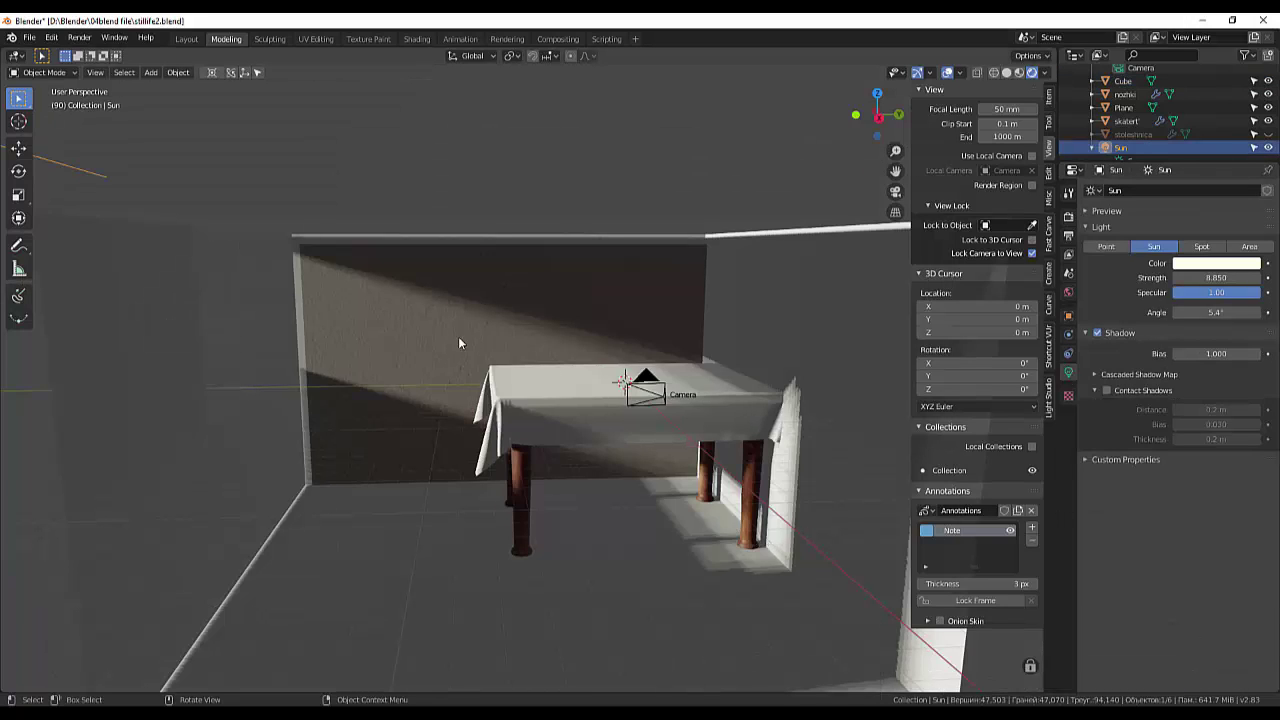
Step: Enable the sun's contact shadows (0.6 m distance, 0.240 bias, 0.45 m thickness) and set strength 6.3
click(1098, 334)
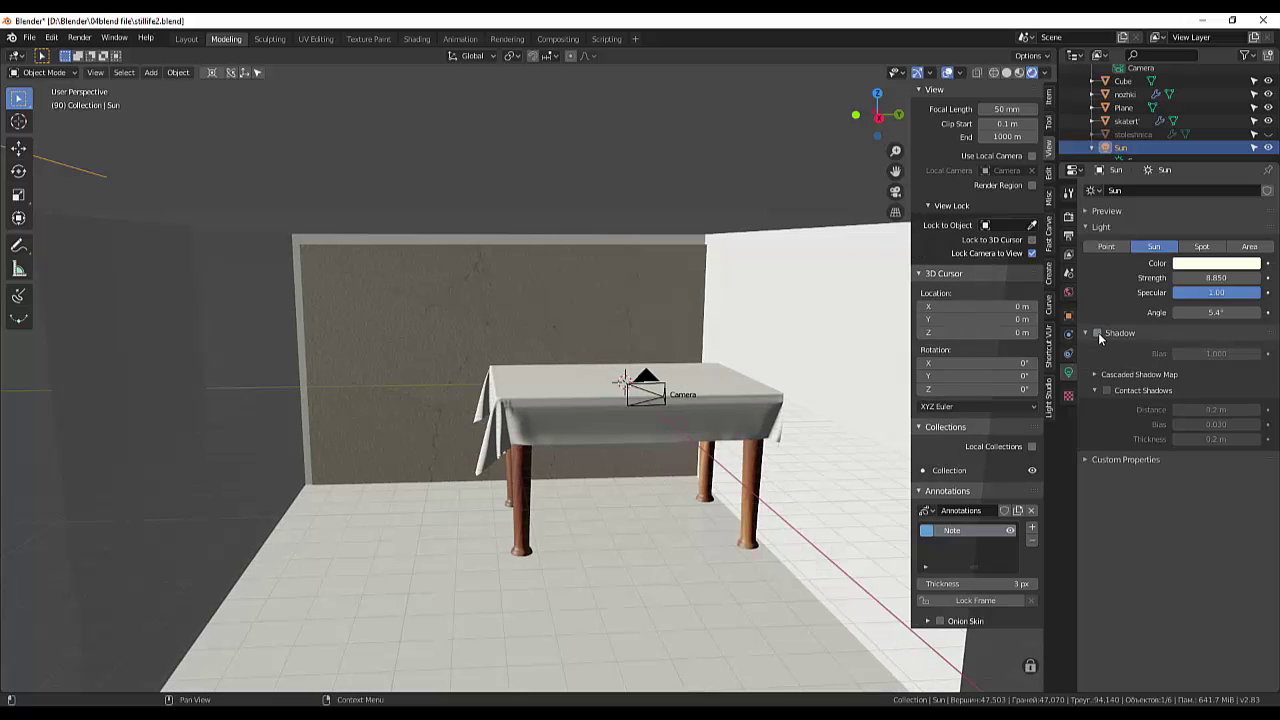
click(1100, 330)
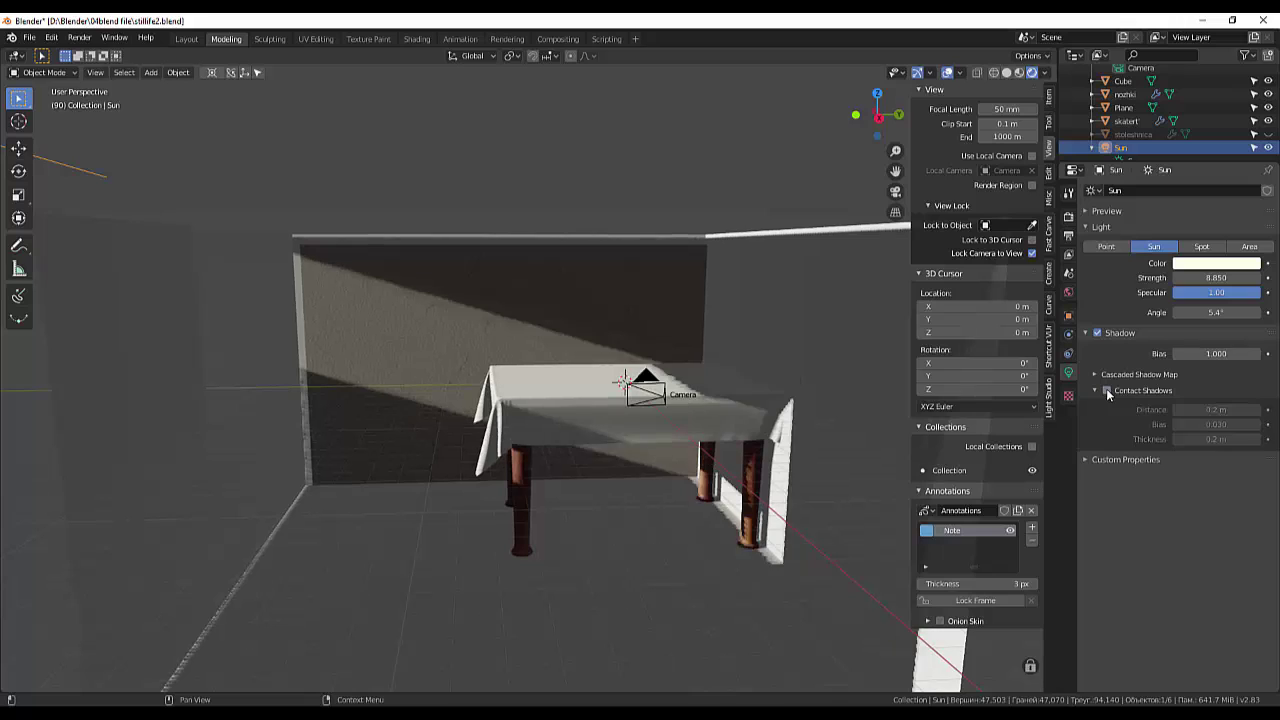
click(1106, 391)
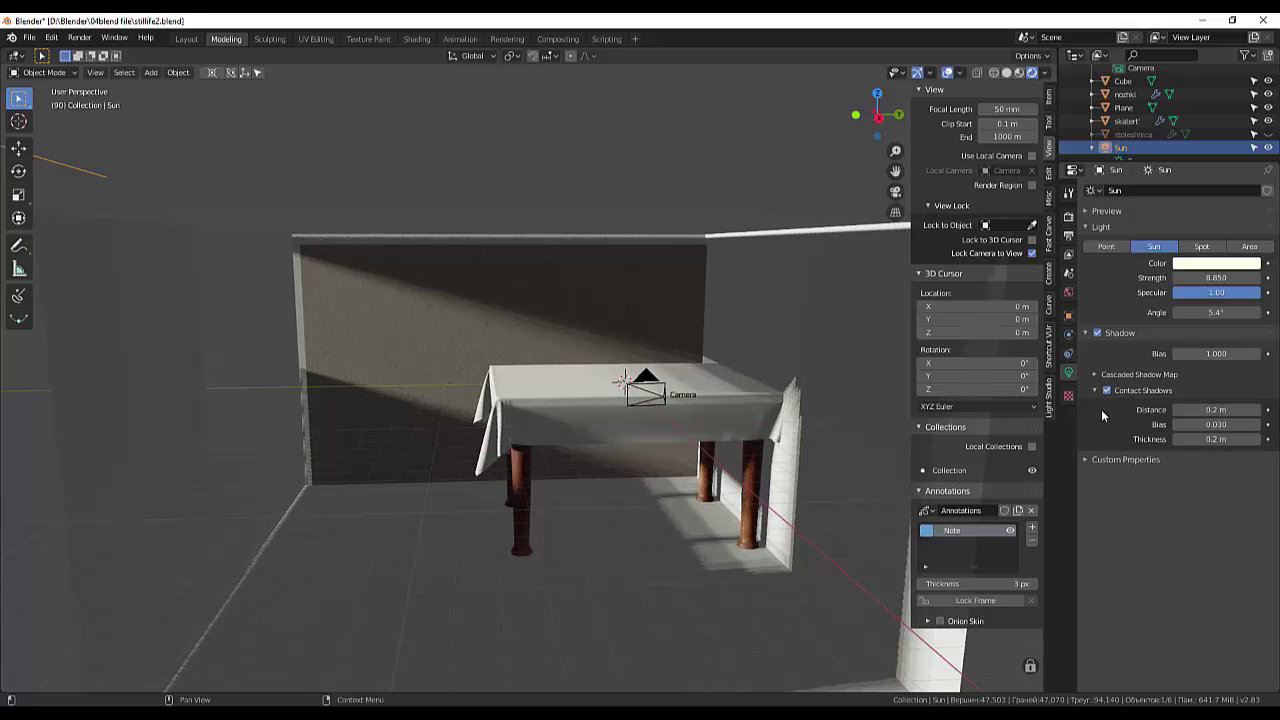
mouse_move(1215, 409)
mouse_down()
mouse_move(1260, 409)
mouse_move(1180, 409)
mouse_move(1195, 409)
mouse_up()
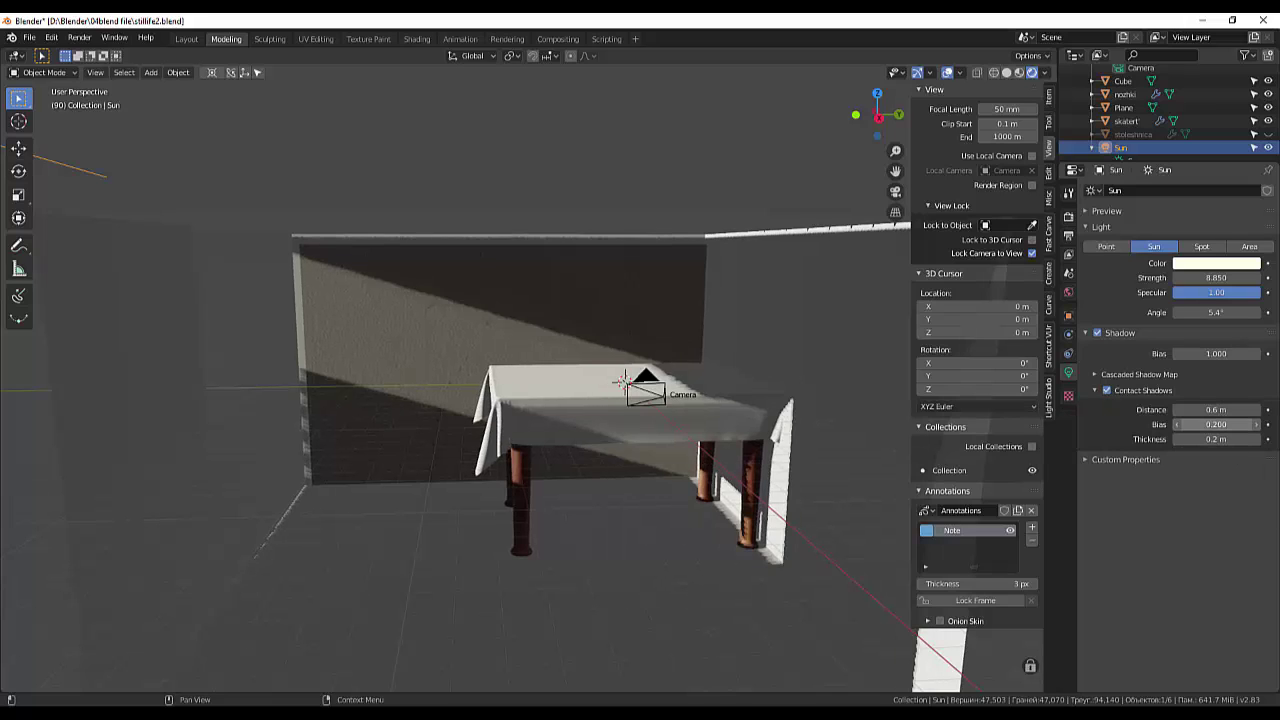
mouse_move(1205, 439)
mouse_down()
mouse_move(1218, 439)
mouse_move(1198, 439)
mouse_up()
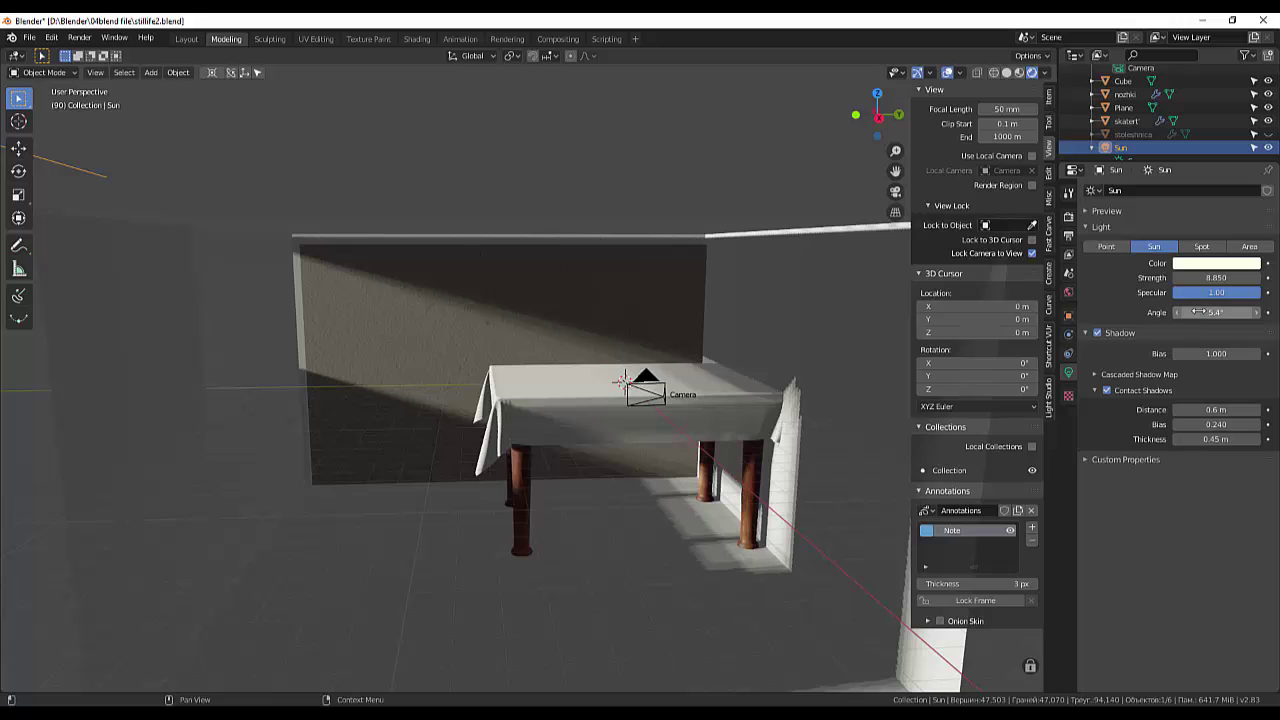
drag(1214, 280, 1182, 280)
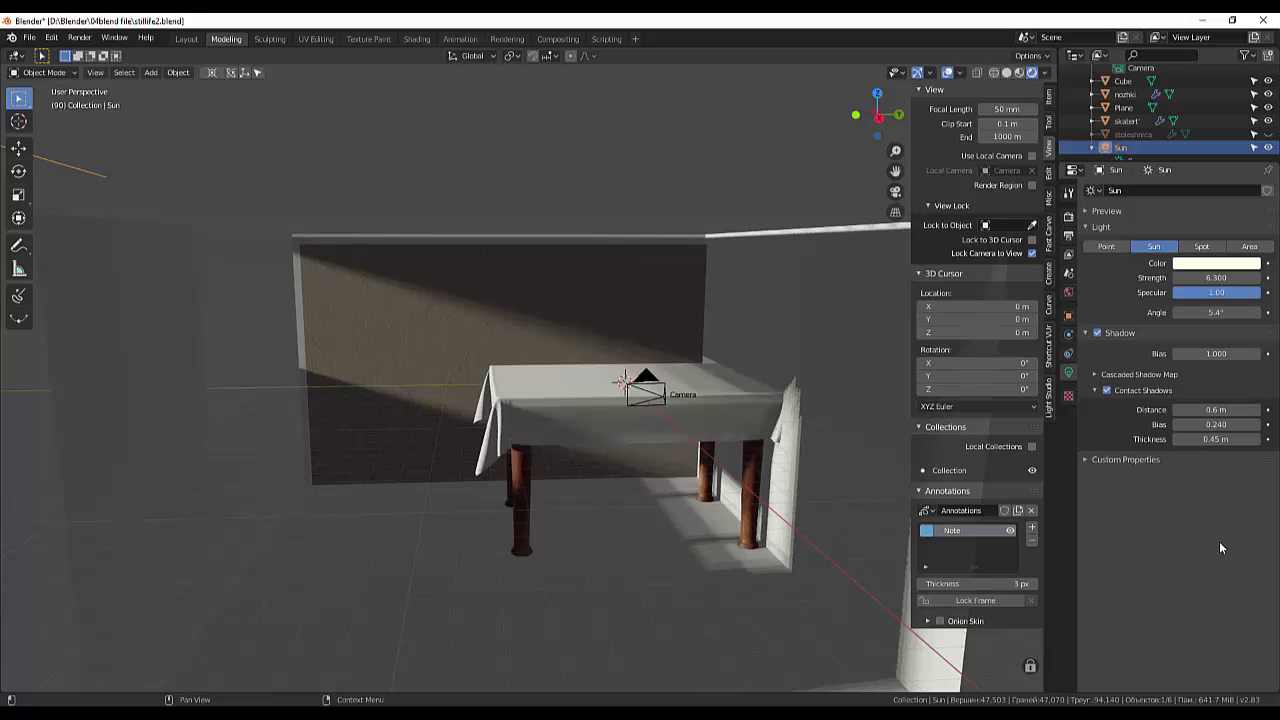
key(F12)
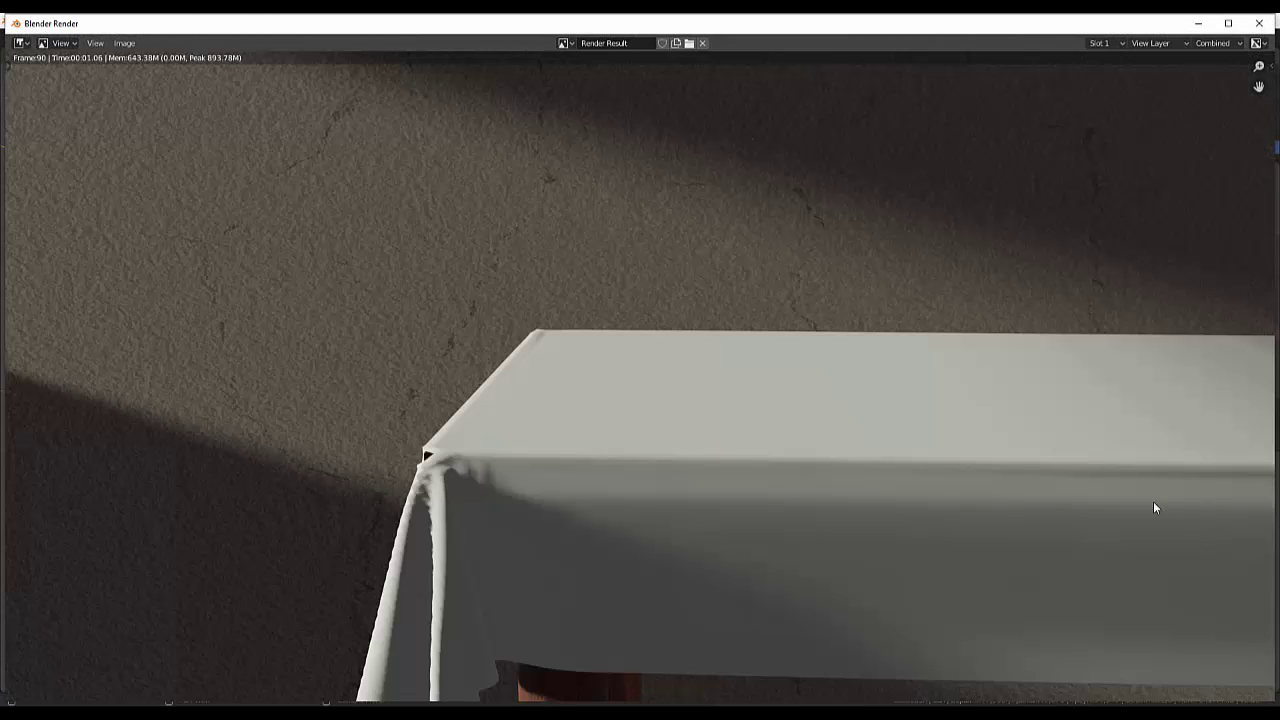
key(Home)
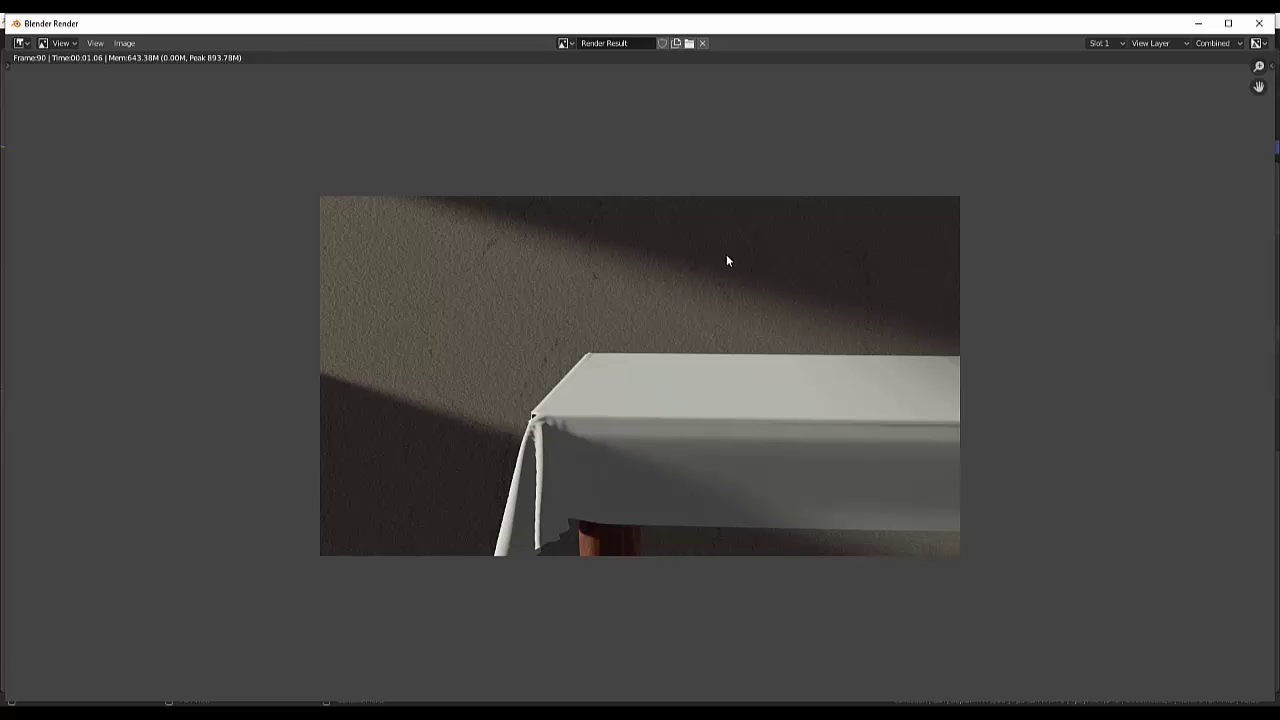
click(1261, 24)
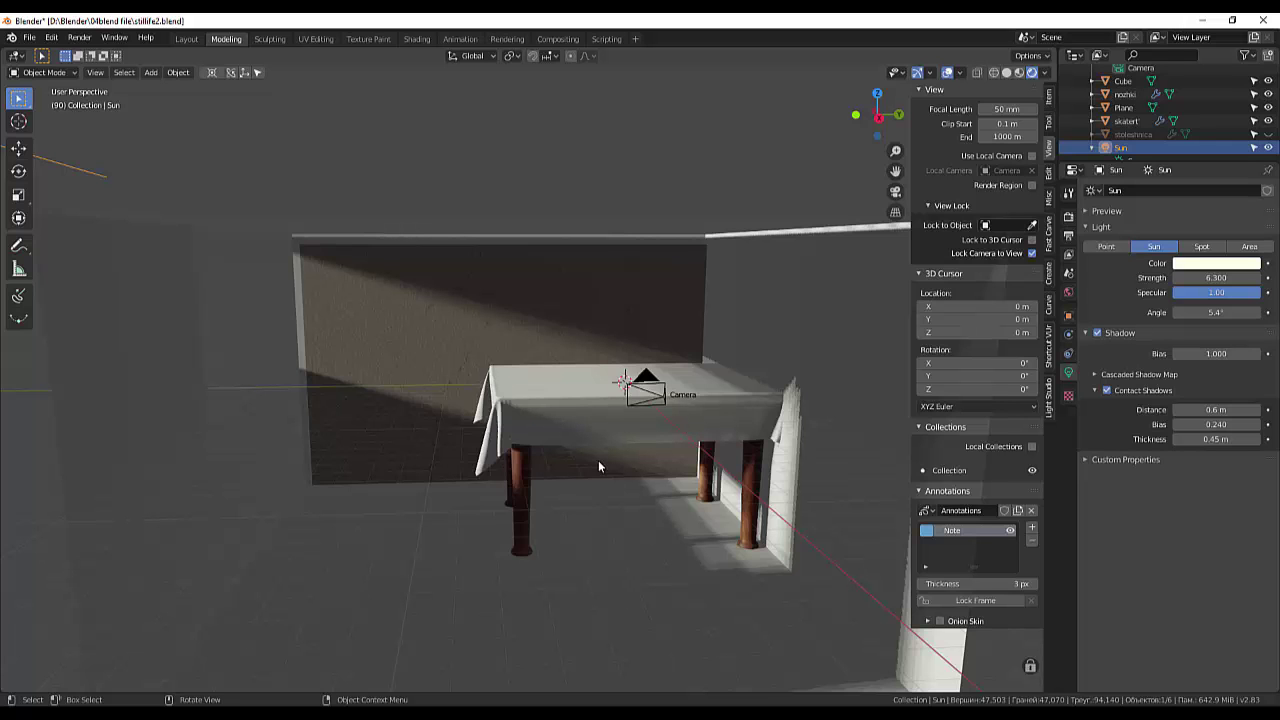
Step: Orbit and zoom the viewport to see the whole room, table and sun
scroll(598, 466, up, 3)
scroll(598, 466, up, 2)
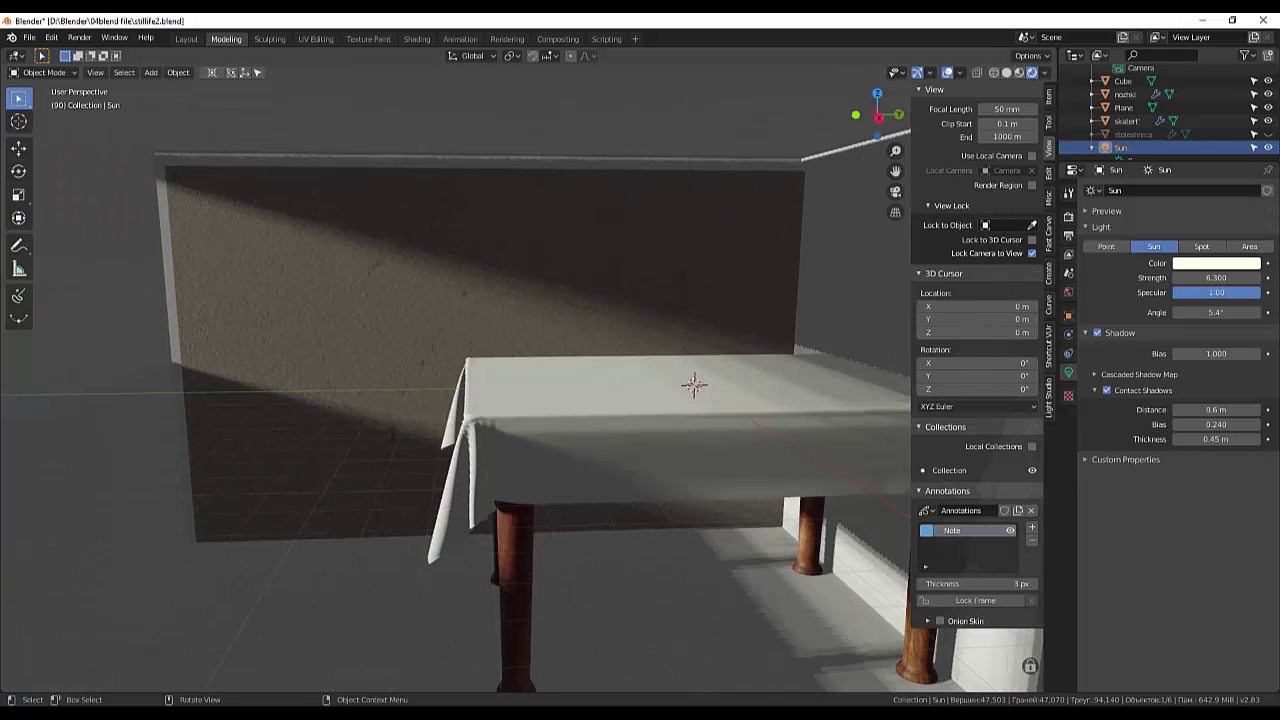
scroll(563, 357, down, 2)
mouse_move(623, 393)
middle_down()
mouse_move(592, 394)
mouse_move(604, 419)
middle_up()
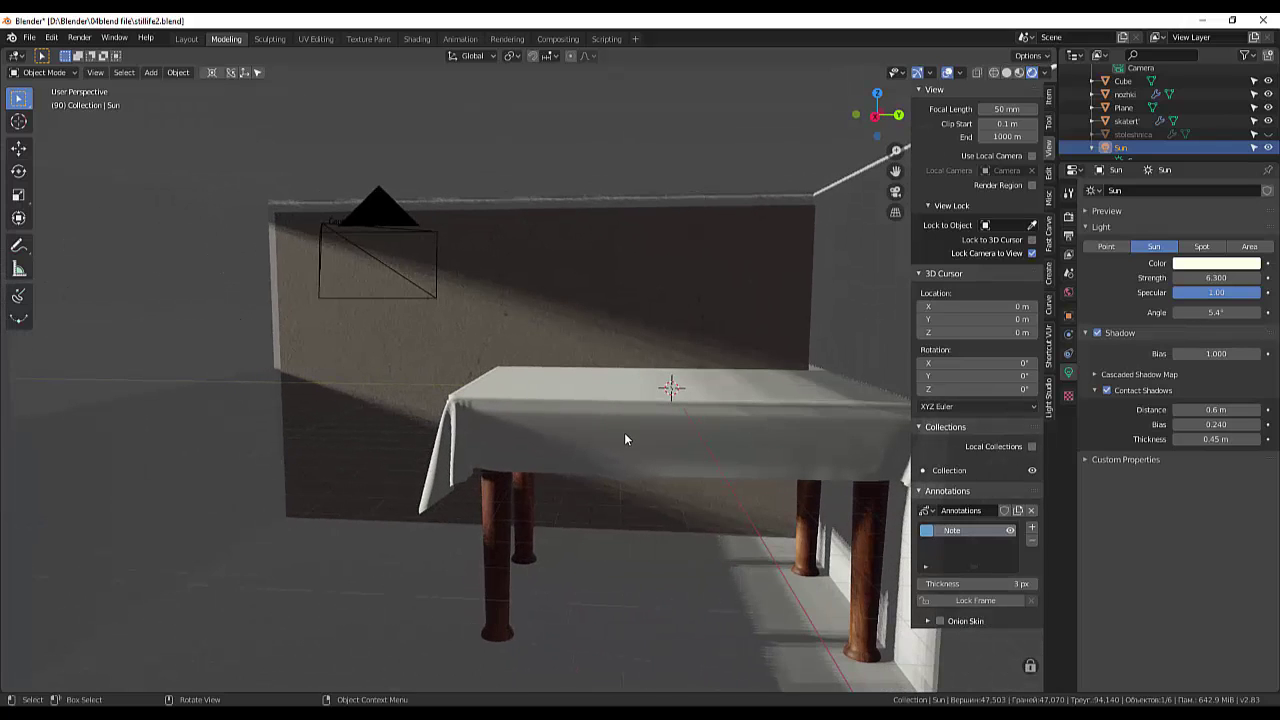
scroll(610, 440, down, 2)
scroll(594, 447, down, 3)
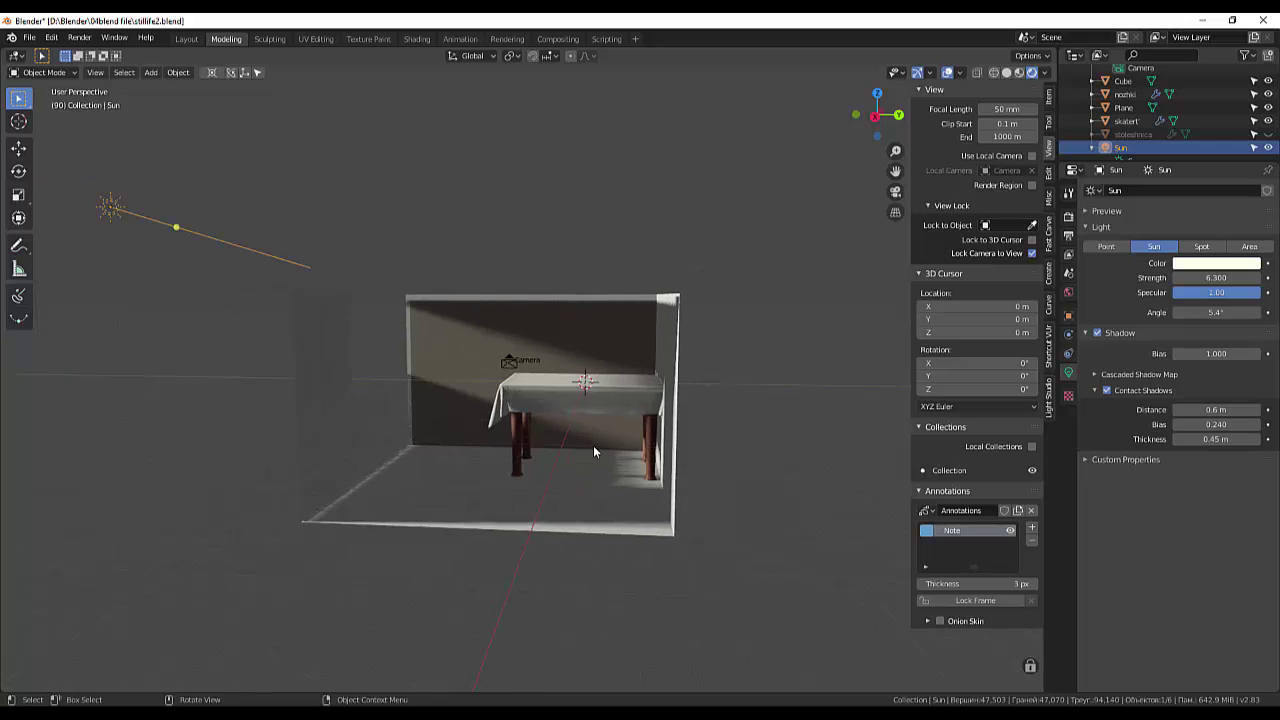
mouse_move(594, 447)
middle_down()
mouse_move(614, 466)
mouse_move(597, 466)
mouse_move(674, 441)
mouse_move(662, 429)
mouse_move(691, 460)
mouse_move(698, 446)
mouse_move(691, 466)
mouse_move(731, 509)
mouse_move(701, 468)
mouse_move(521, 446)
mouse_move(594, 444)
middle_up()
Step: Go from Wireframe through Material Preview to Rendered shading, then view through the camera
click(994, 73)
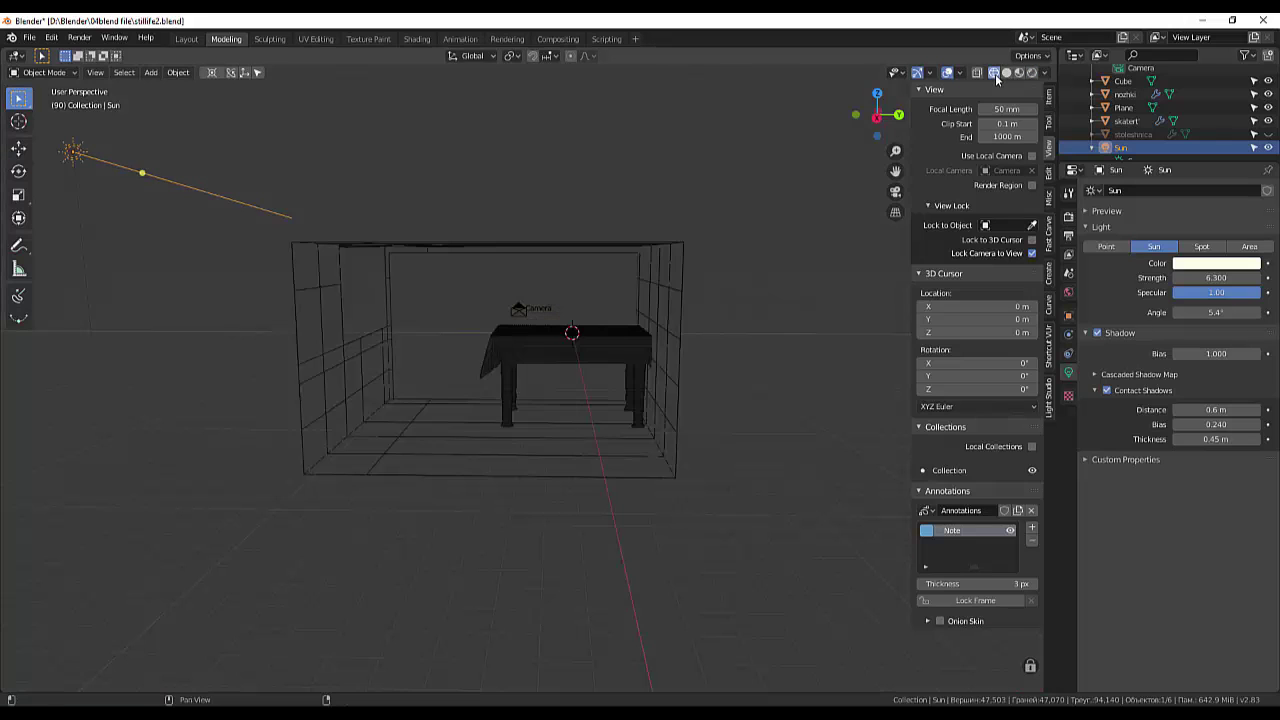
click(1019, 73)
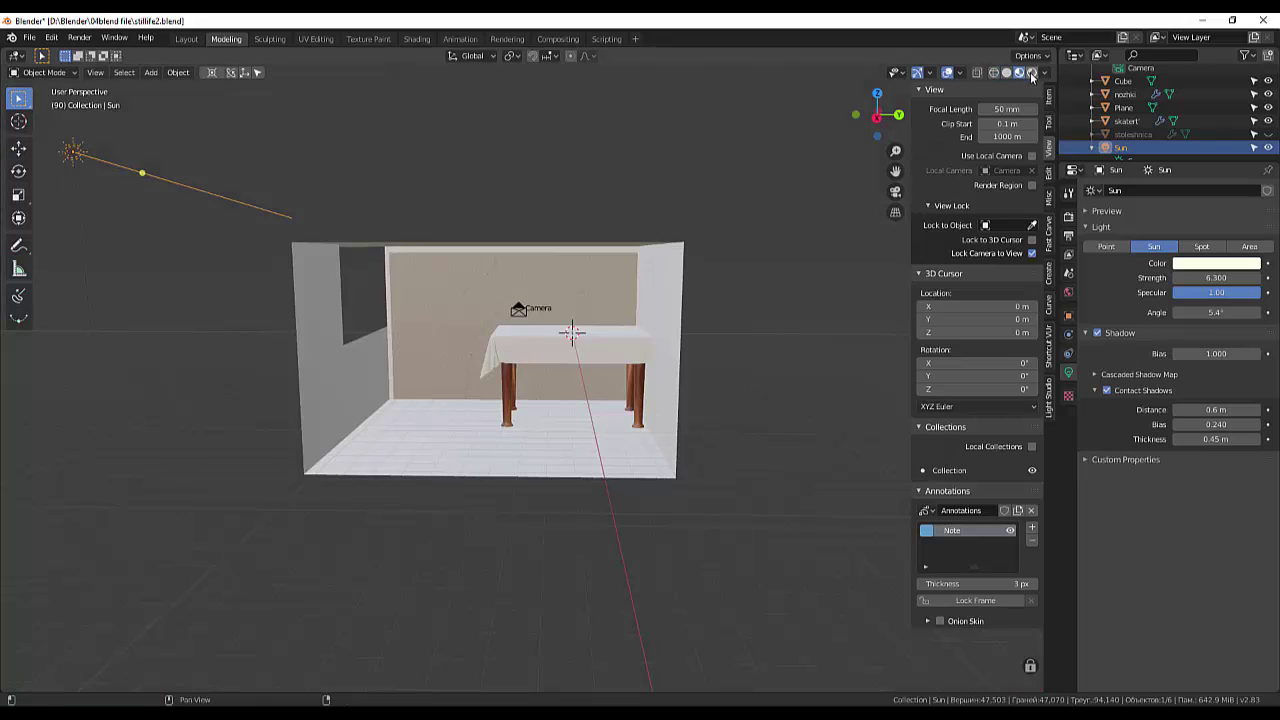
click(1041, 74)
click(1040, 75)
click(1032, 74)
scroll(570, 334, up, 3)
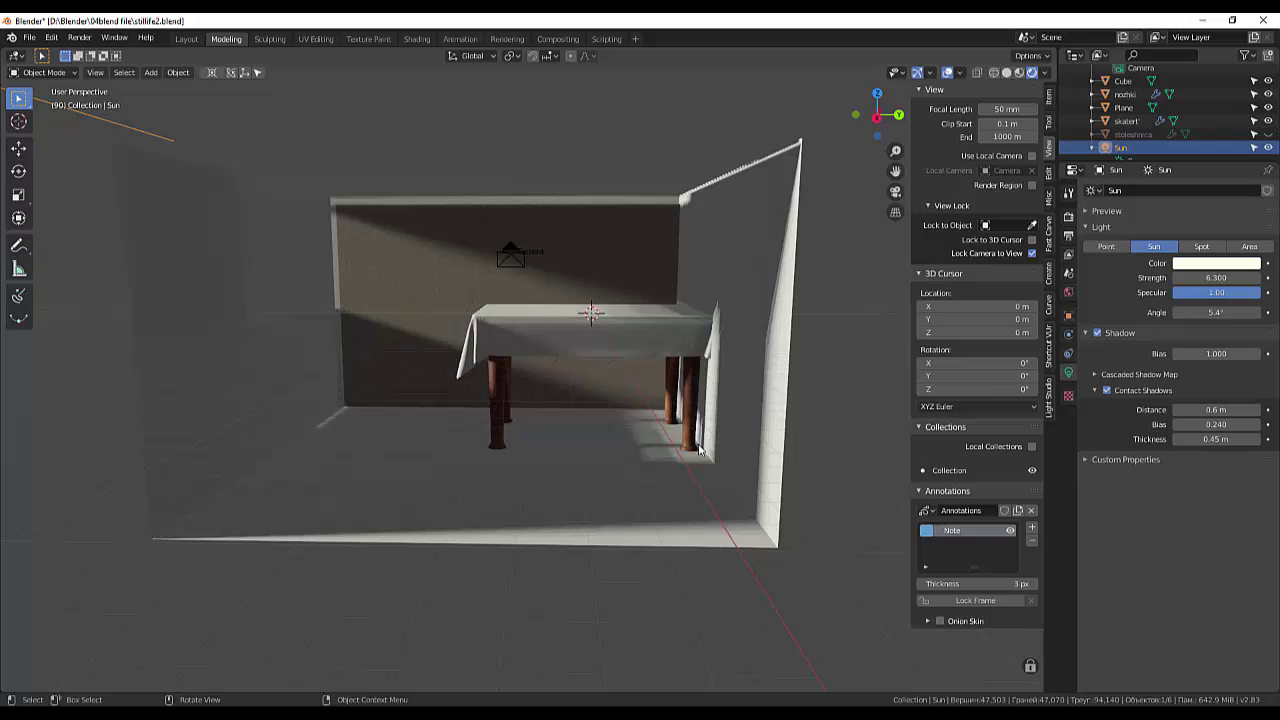
key(KP_0)
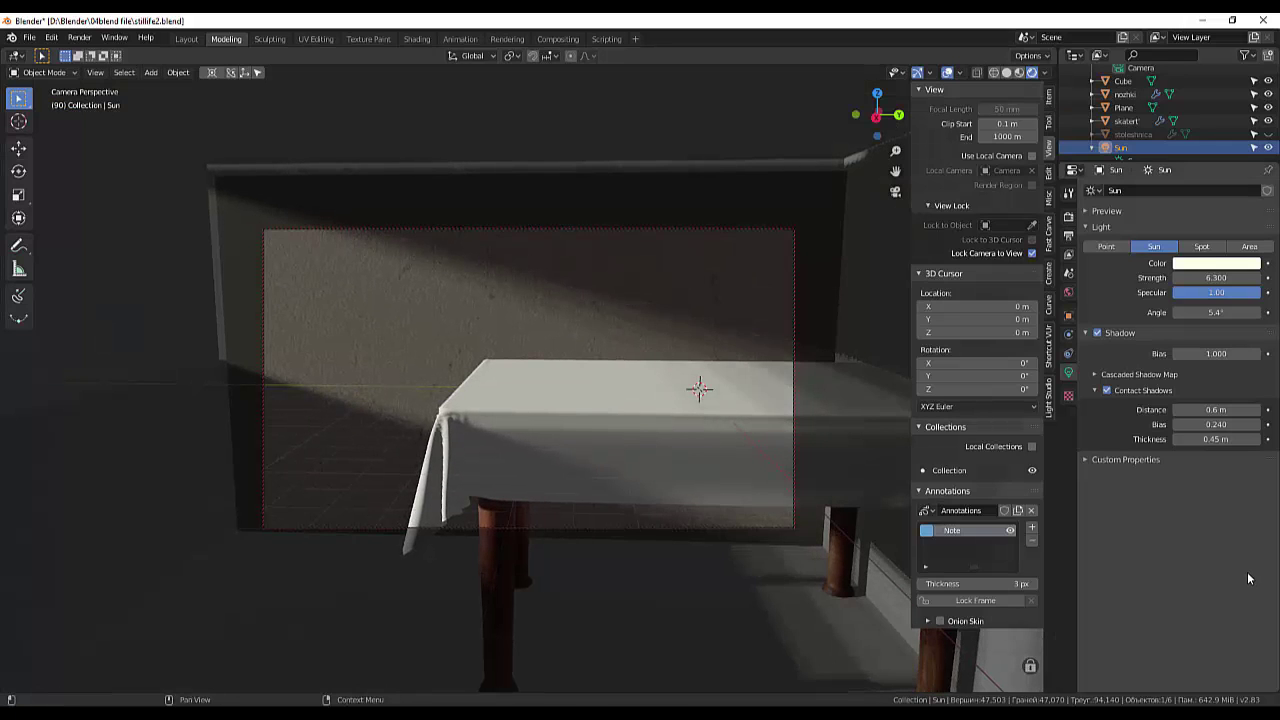
Step: Render the camera view with F12 and zoom the Render Result out to fit
key(F12)
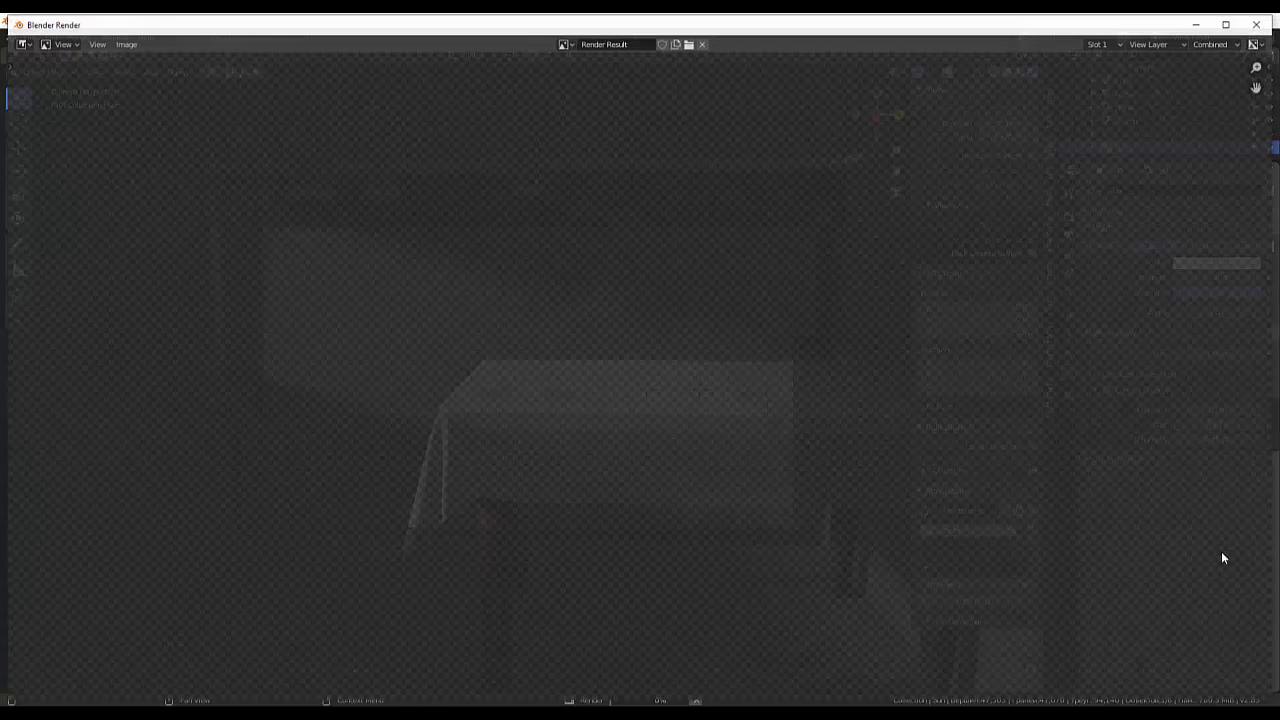
scroll(985, 515, down, 3)
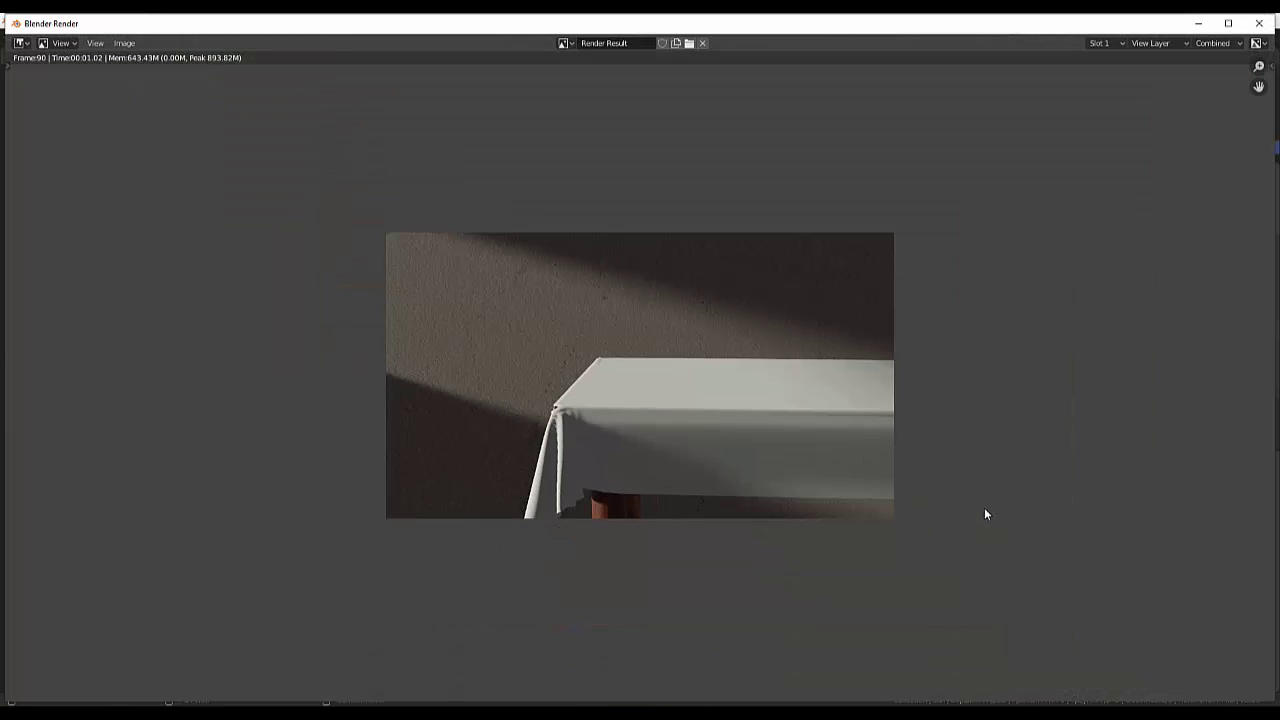